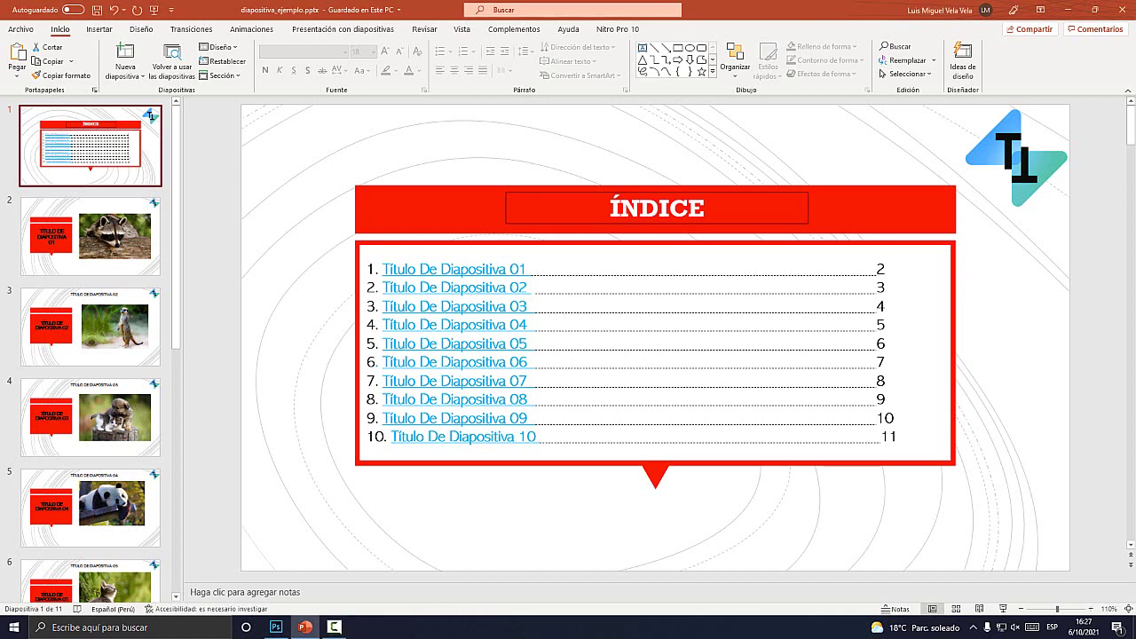
Step: Browse the slides down to slides 10 and 11, then return to the Índice slide
key(Down)
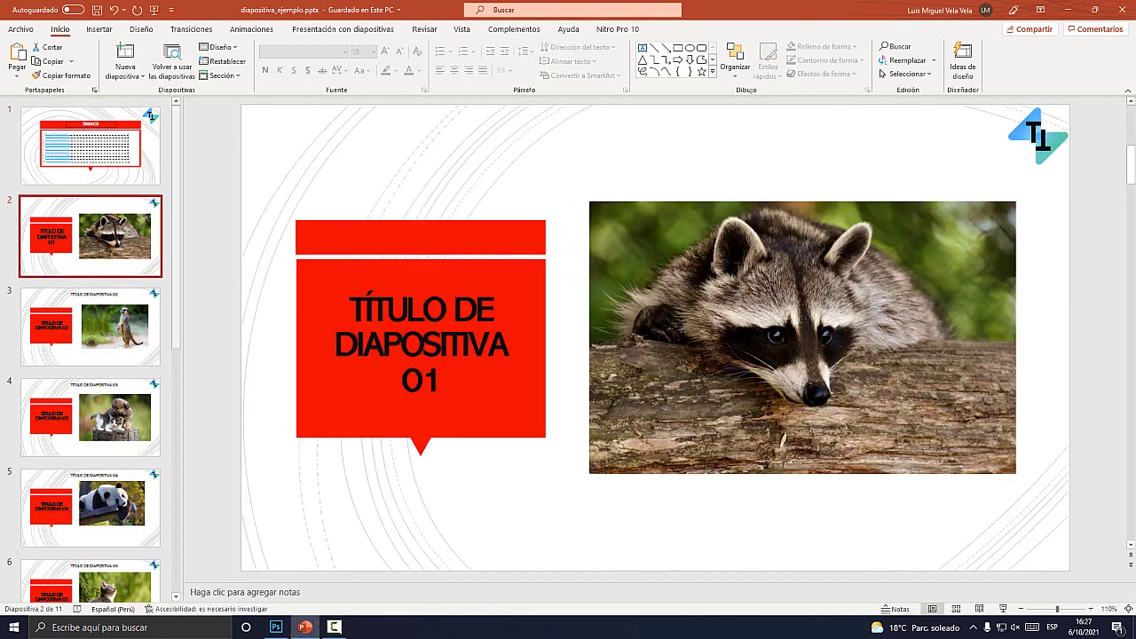
key(Down)
scroll(88, 355, down, 3)
scroll(89, 355, down, 3)
click(89, 545)
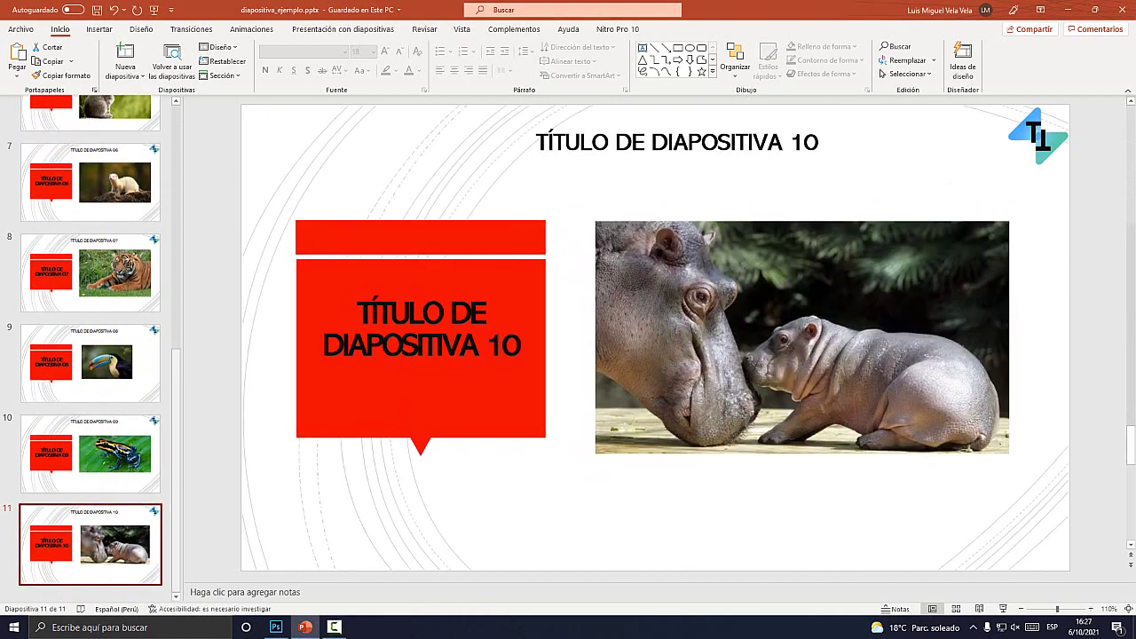
click(89, 454)
scroll(89, 355, up, 5)
scroll(89, 355, up, 5)
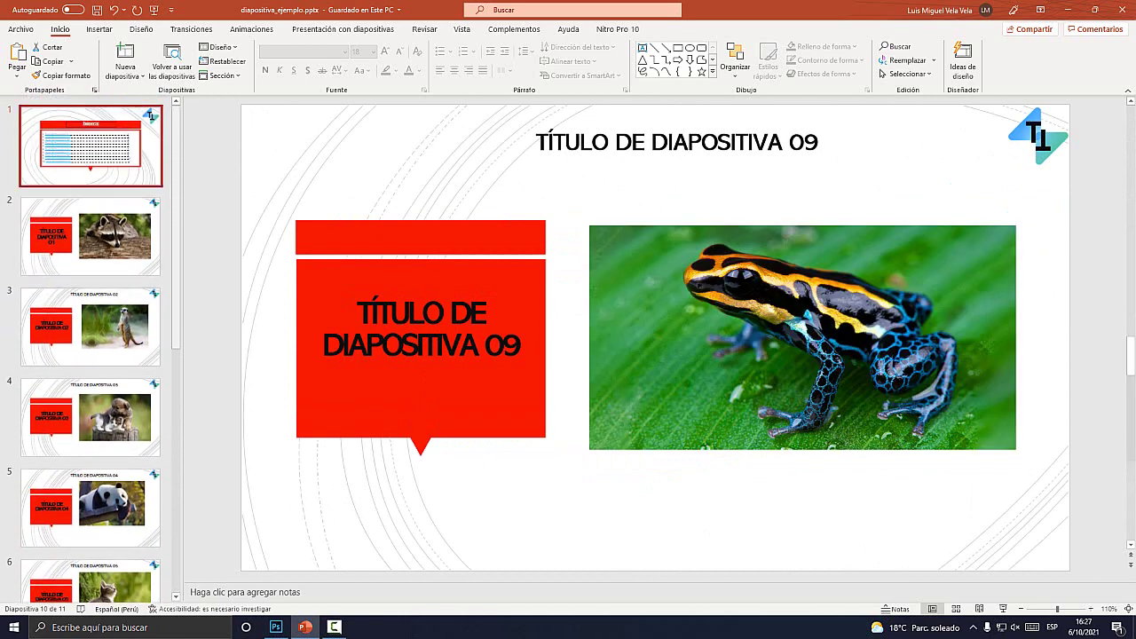
click(151, 116)
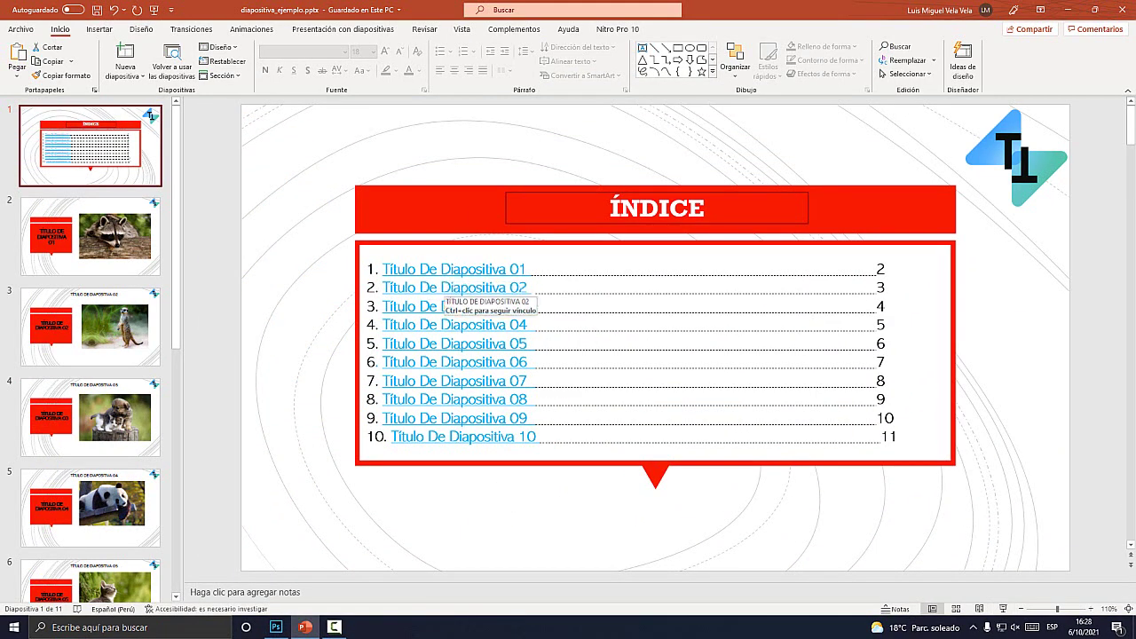
Step: In Photoshop, circle the left Ctrl key in red, add an arrow pointing at it, and return
click(276, 626)
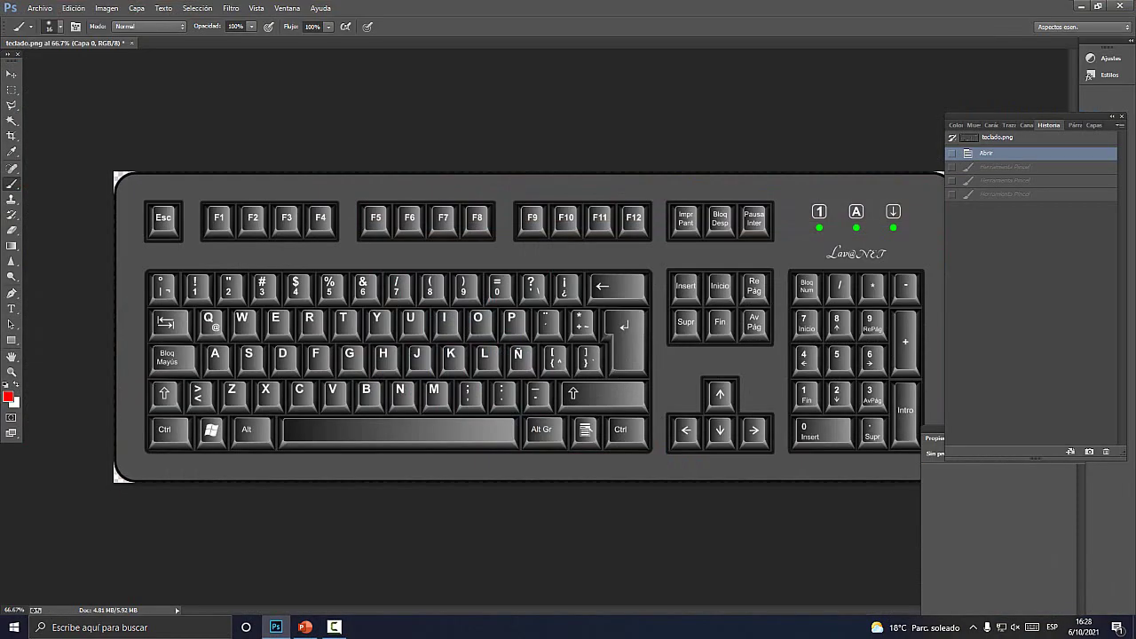
mouse_move(197, 414)
mouse_down()
mouse_move(187, 447)
mouse_move(191, 417)
mouse_up()
mouse_move(271, 348)
mouse_down()
mouse_move(218, 406)
mouse_move(252, 425)
mouse_up()
click(304, 626)
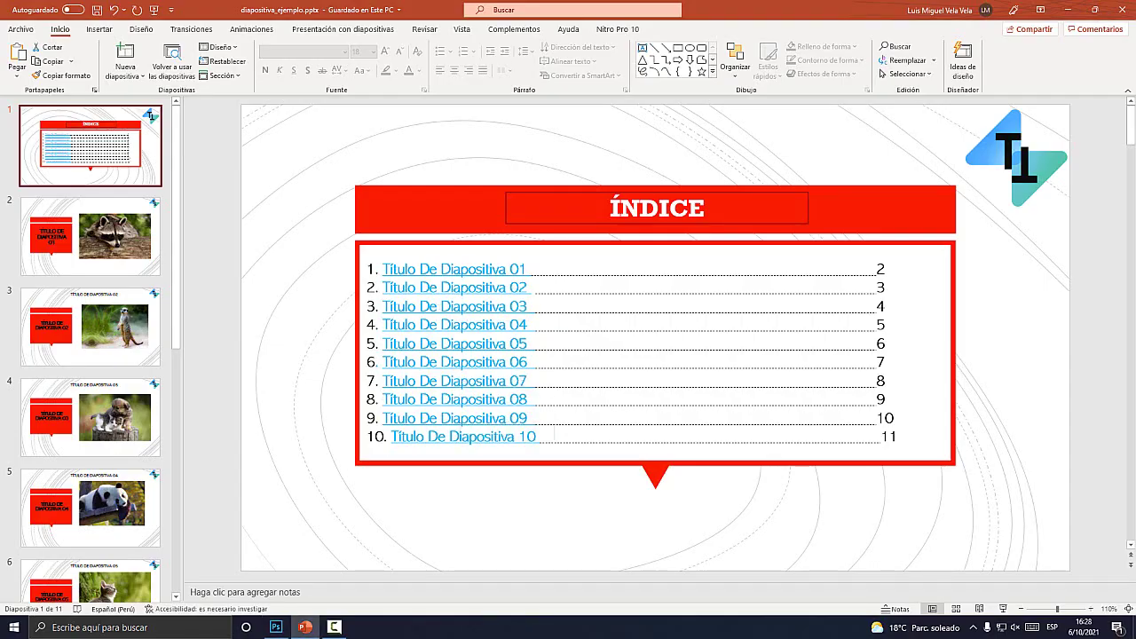
ctrl+click(454, 418)
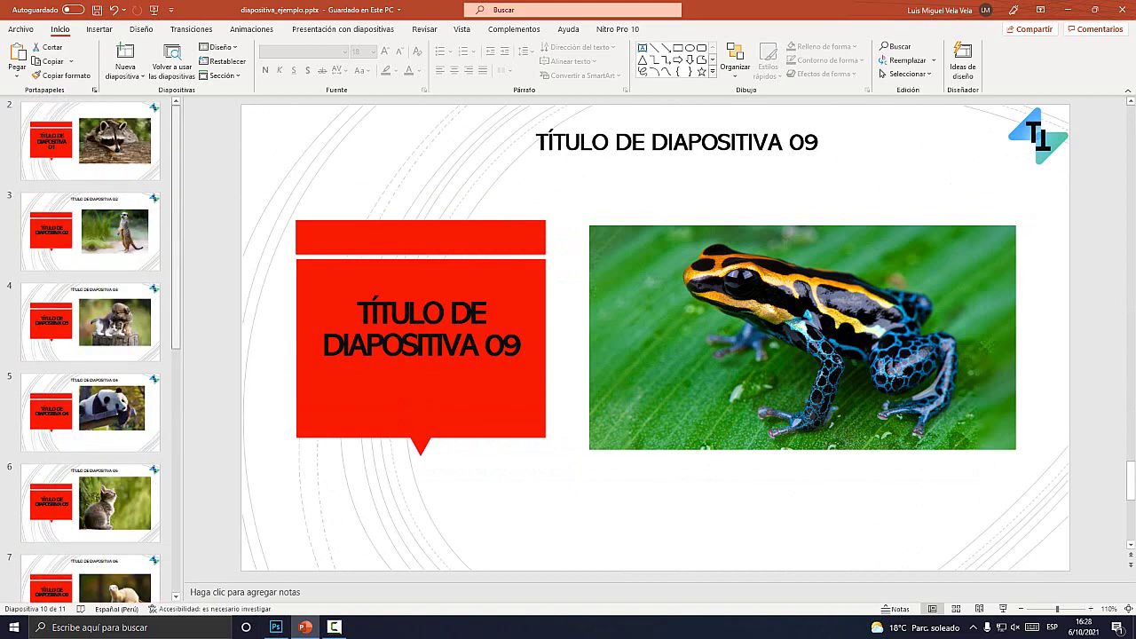
key(Home)
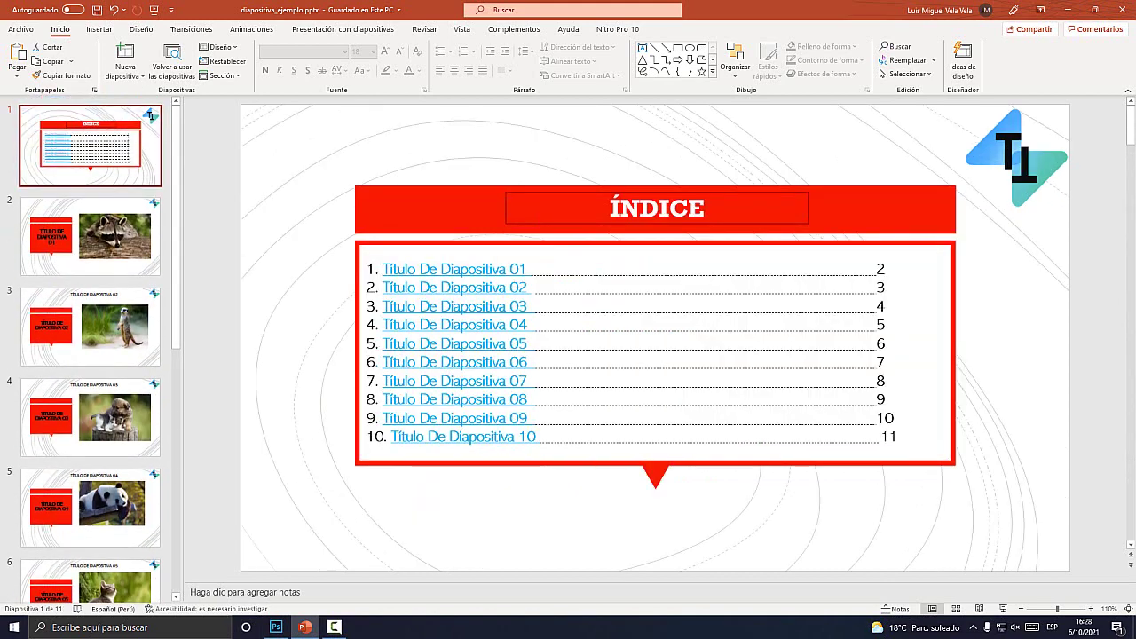
key(End)
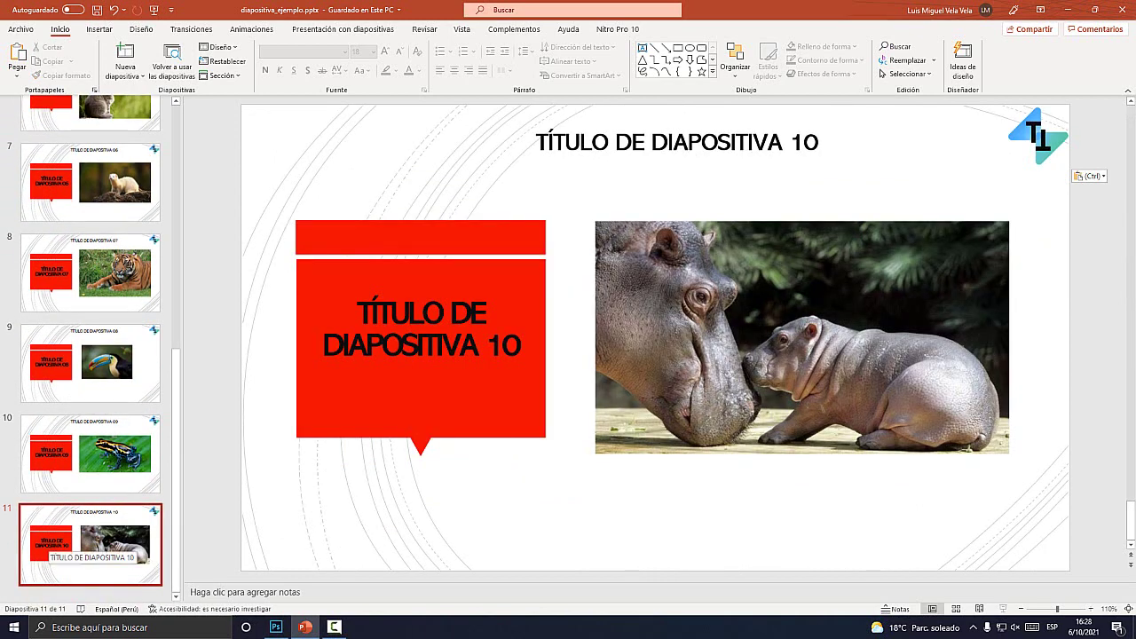
key(Home)
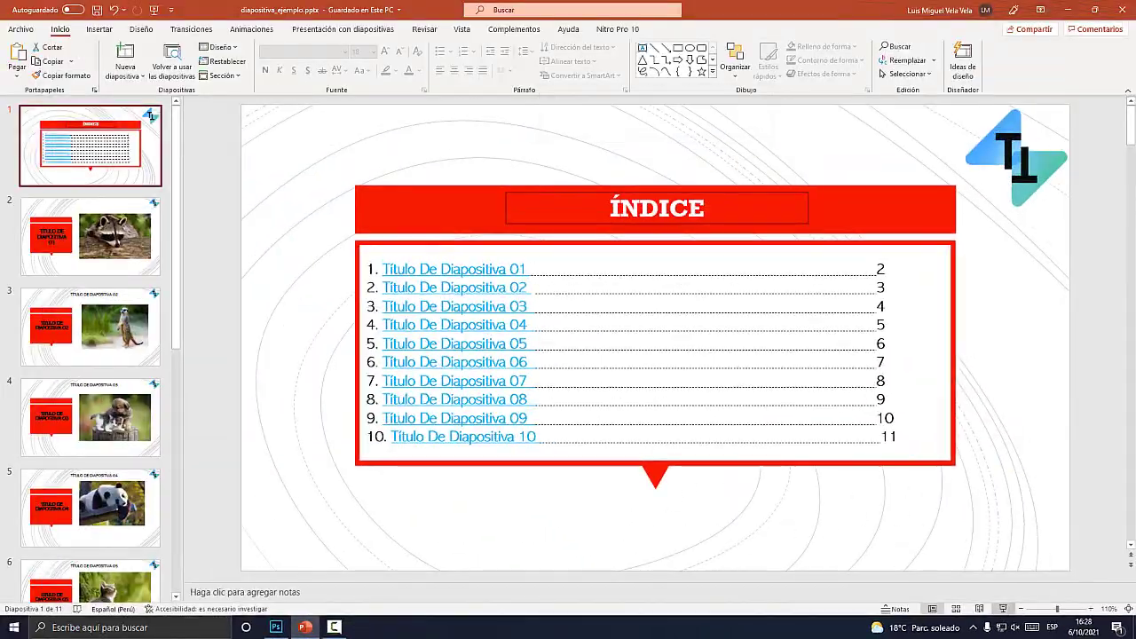
click(1003, 609)
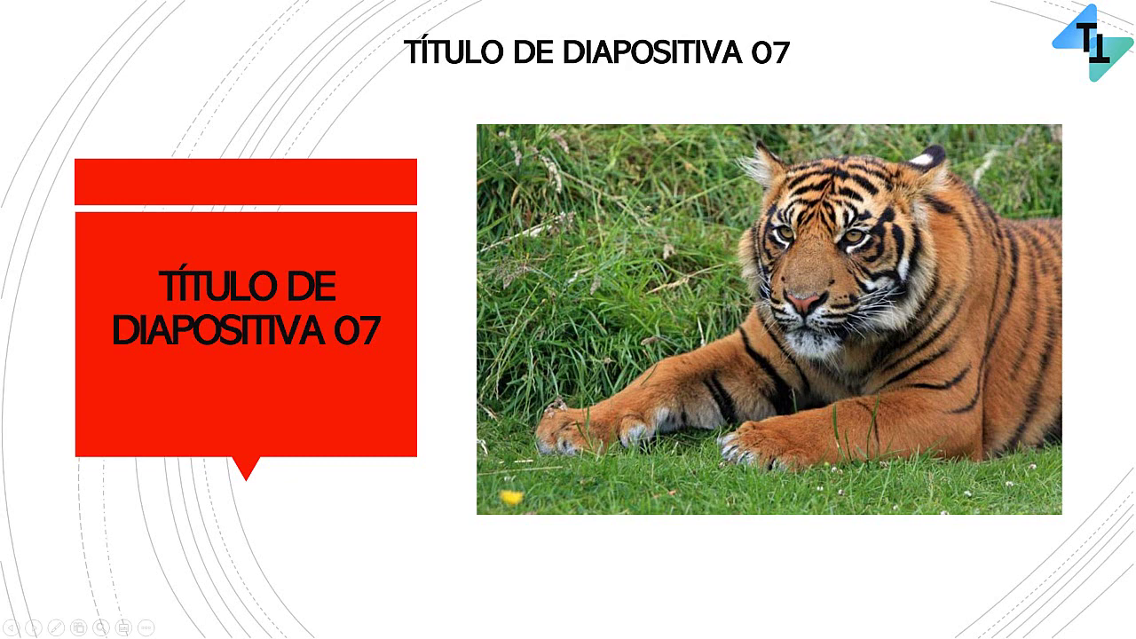
key(Escape)
scroll(90, 355, up, 5)
scroll(90, 355, up, 5)
click(90, 146)
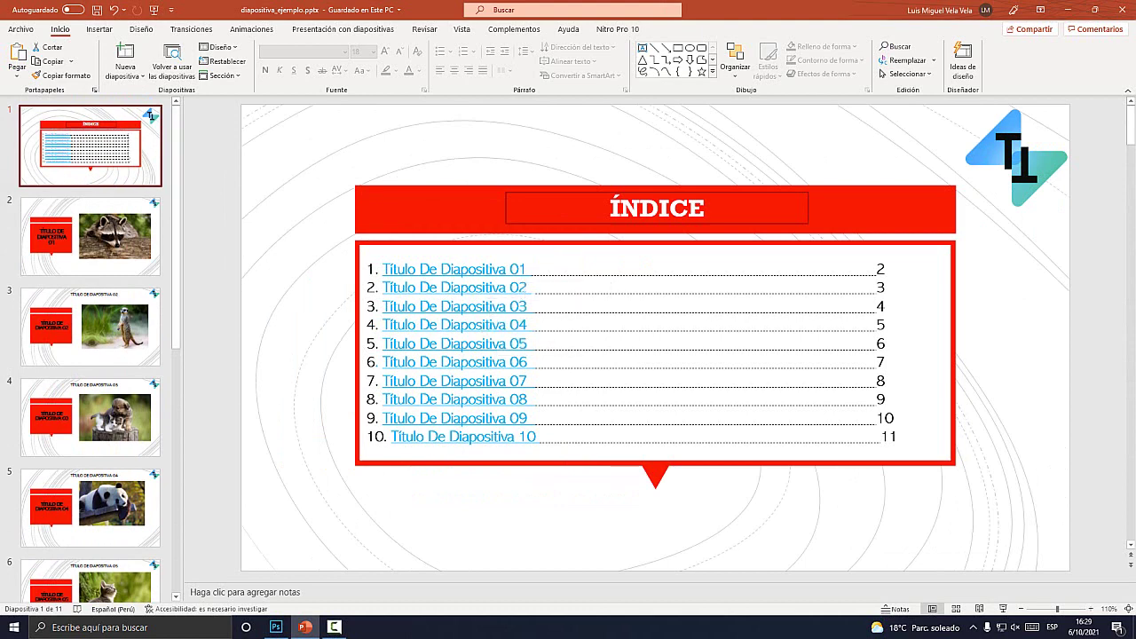
click(552, 268)
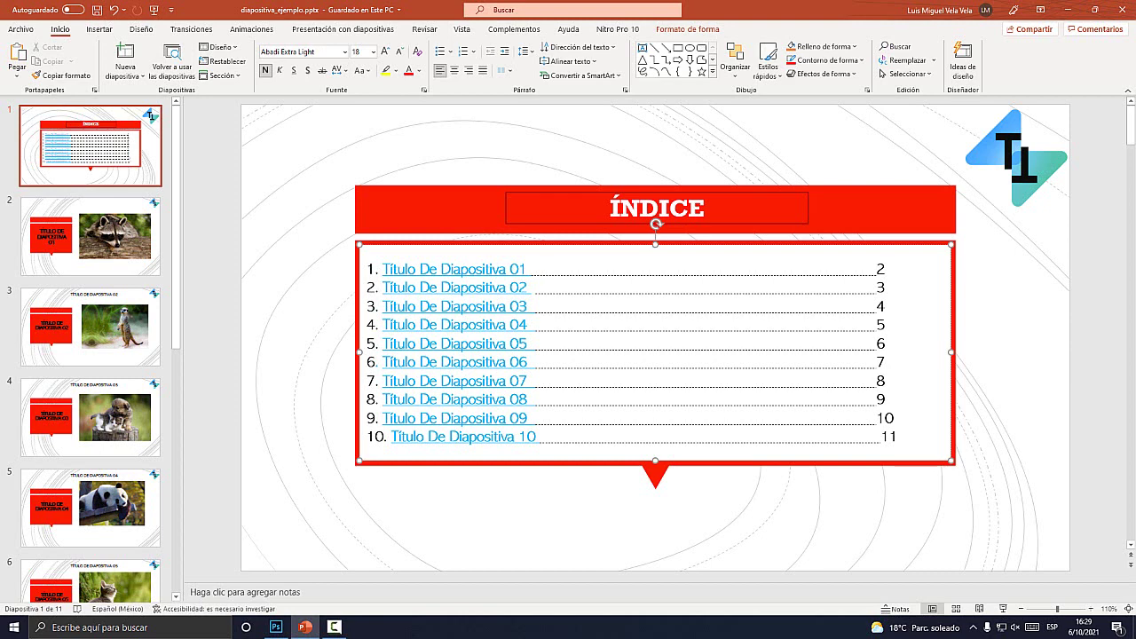
drag(531, 268, 876, 268)
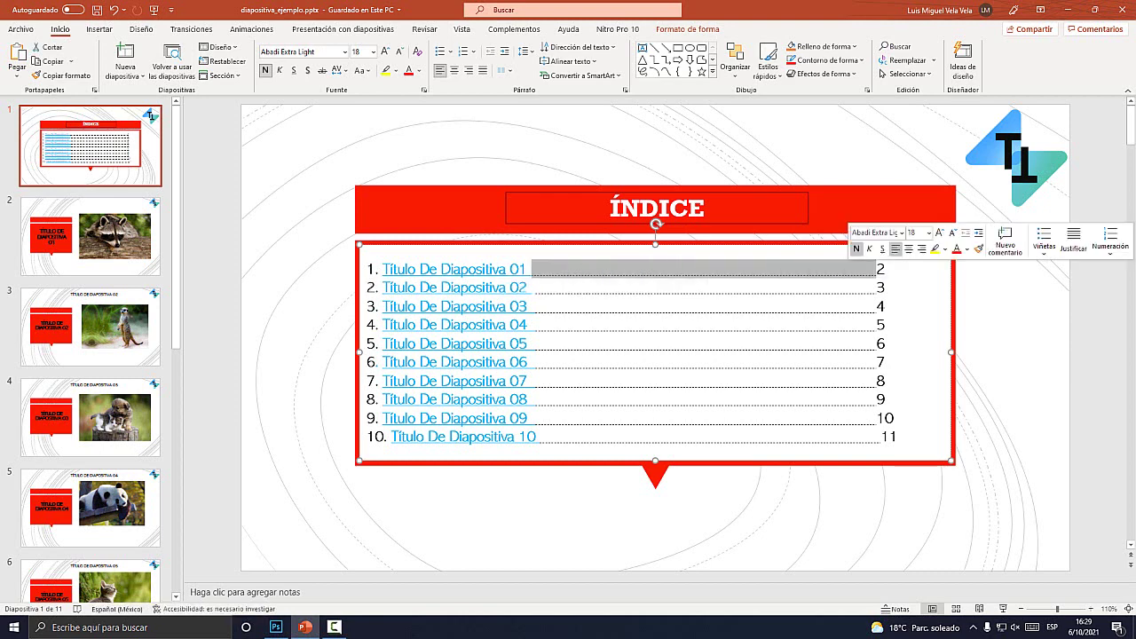
click(676, 305)
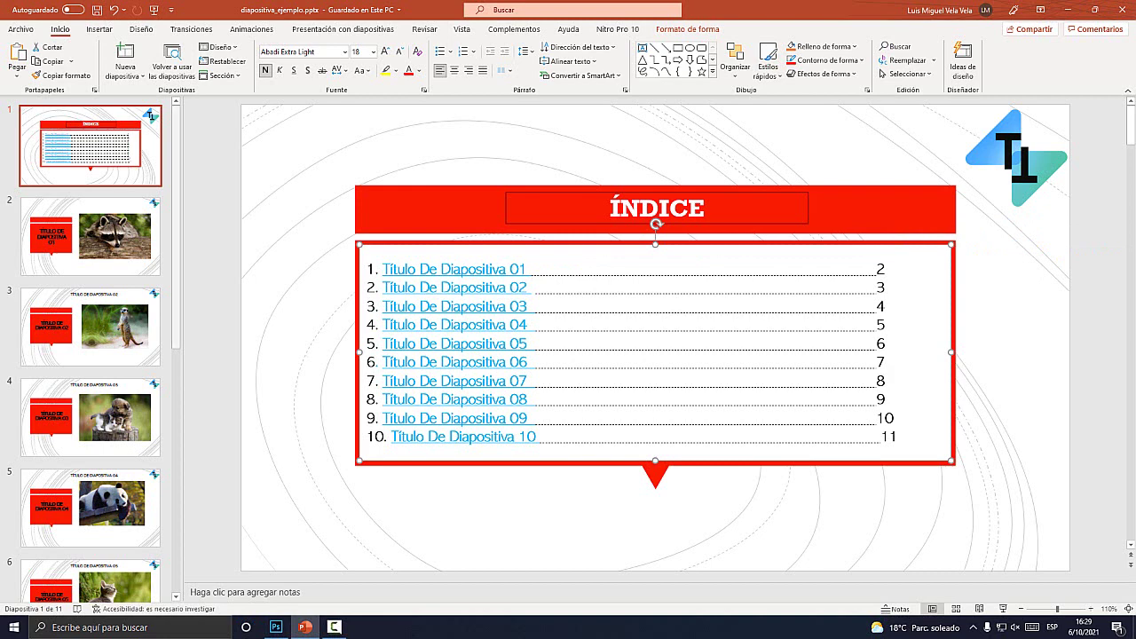
scroll(88, 355, down, 10)
scroll(89, 496, up, 3)
scroll(88, 497, up, 4)
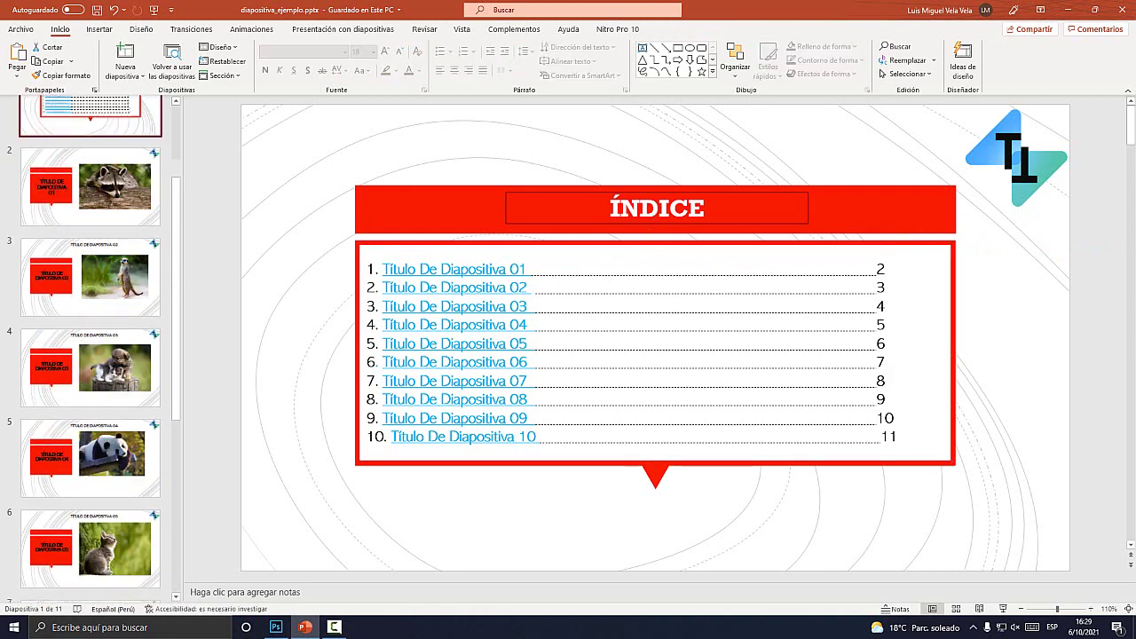
scroll(89, 497, up, 3)
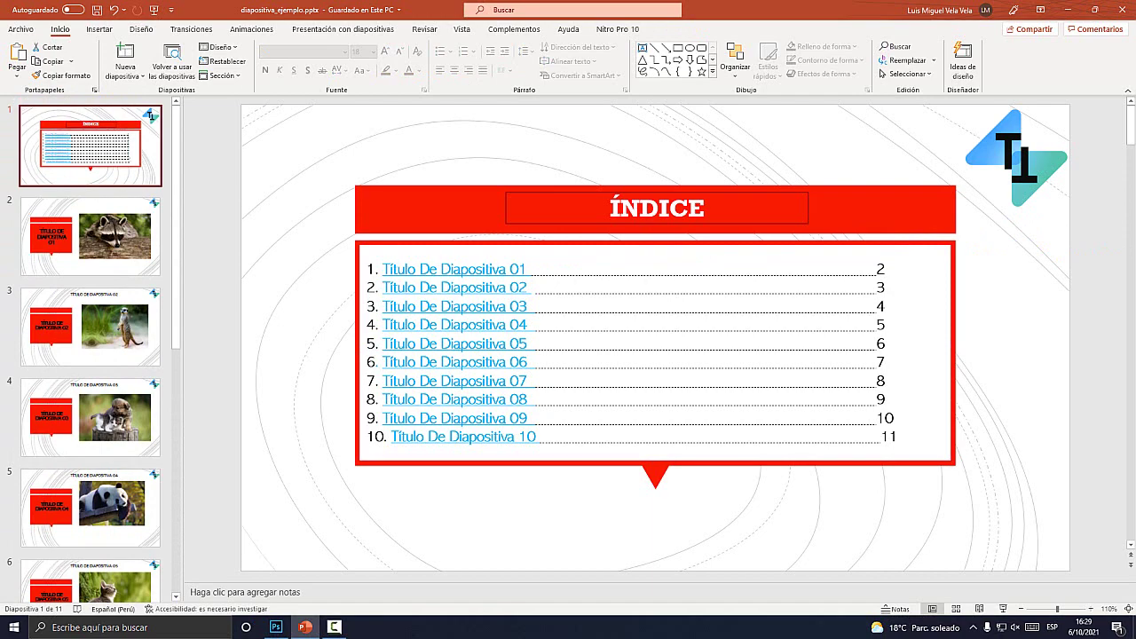
scroll(89, 355, down, 10)
scroll(89, 355, up, 7)
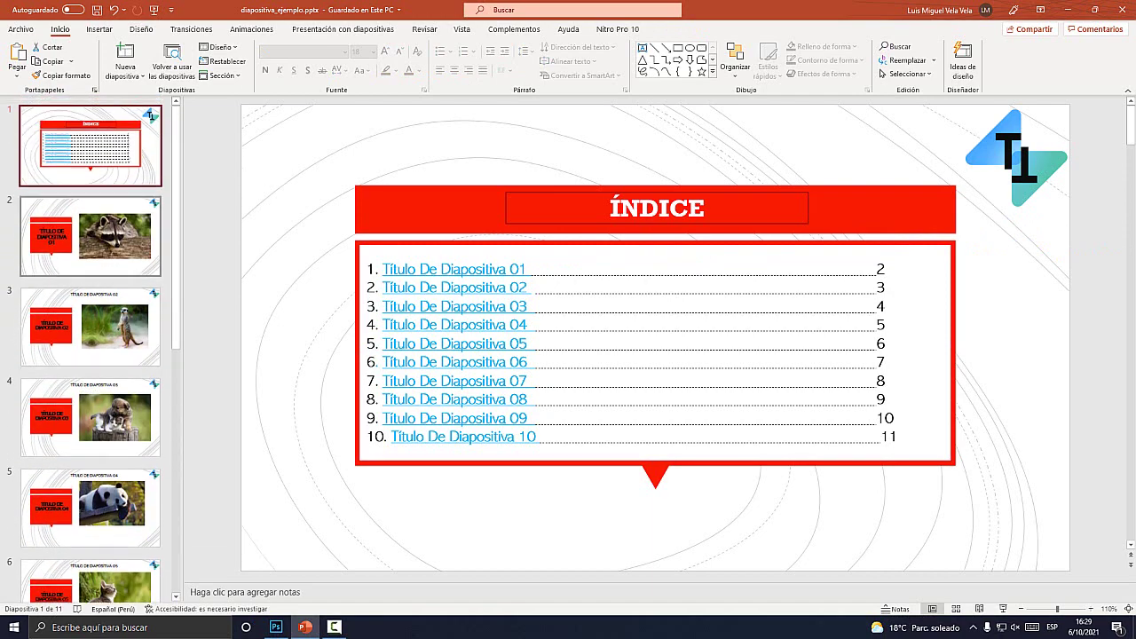
key(Down)
key(Down)
key(Down)
scroll(89, 346, up, 3)
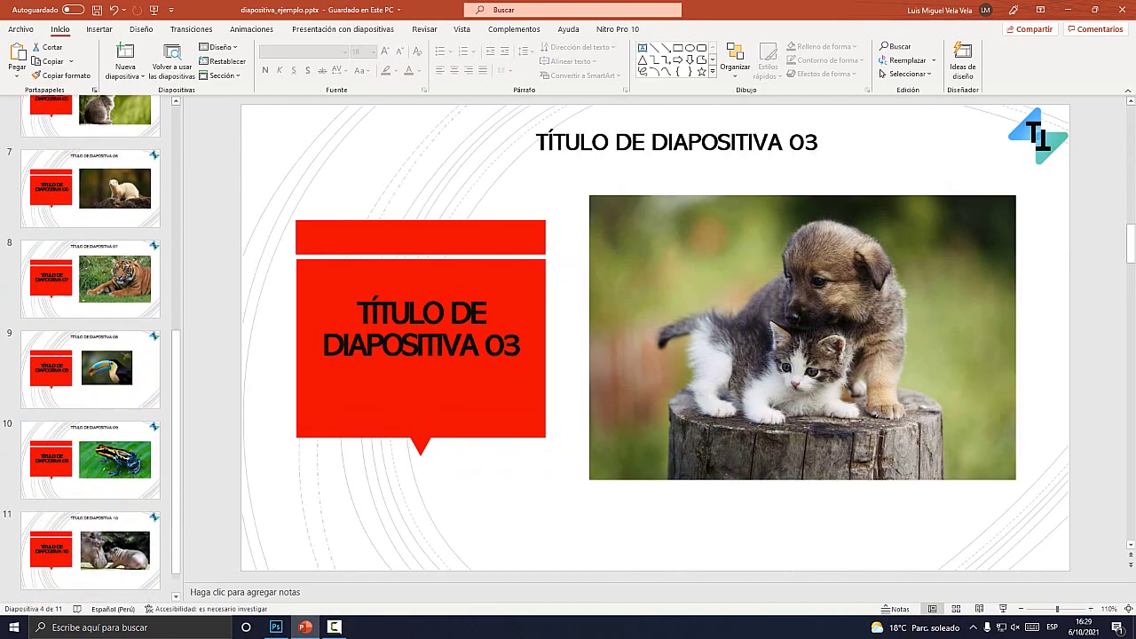
scroll(88, 346, up, 3)
scroll(89, 346, up, 3)
click(89, 146)
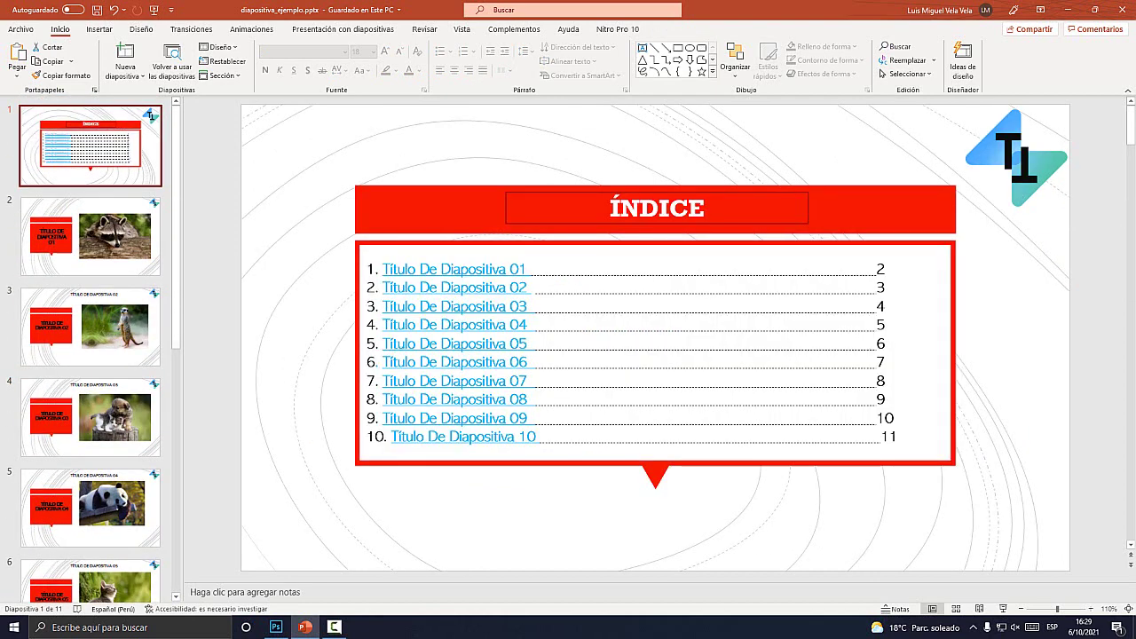
click(655, 462)
Step: Delete the index text box, leaving the empty red panel, and open Insertar > Formas
key(Delete)
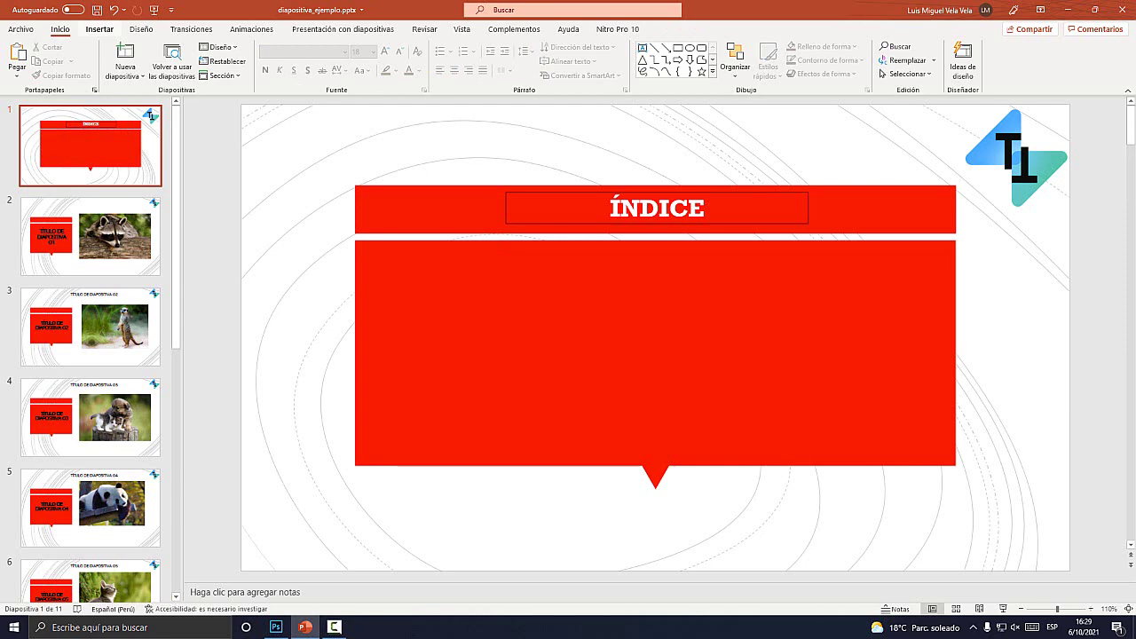
key(super+plus)
click(99, 28)
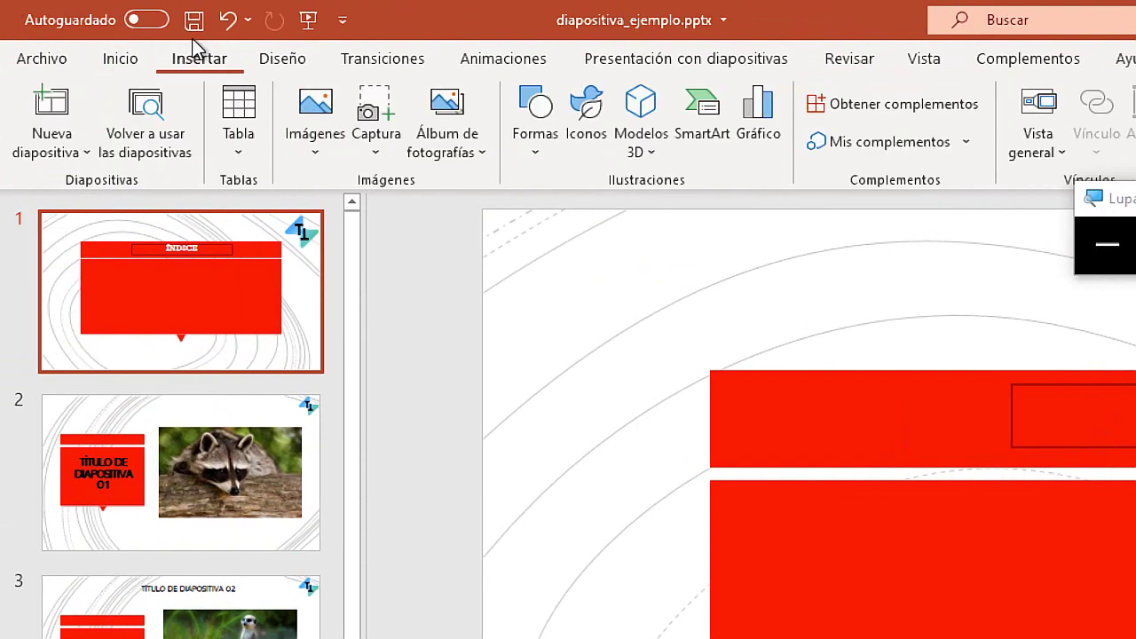
click(537, 146)
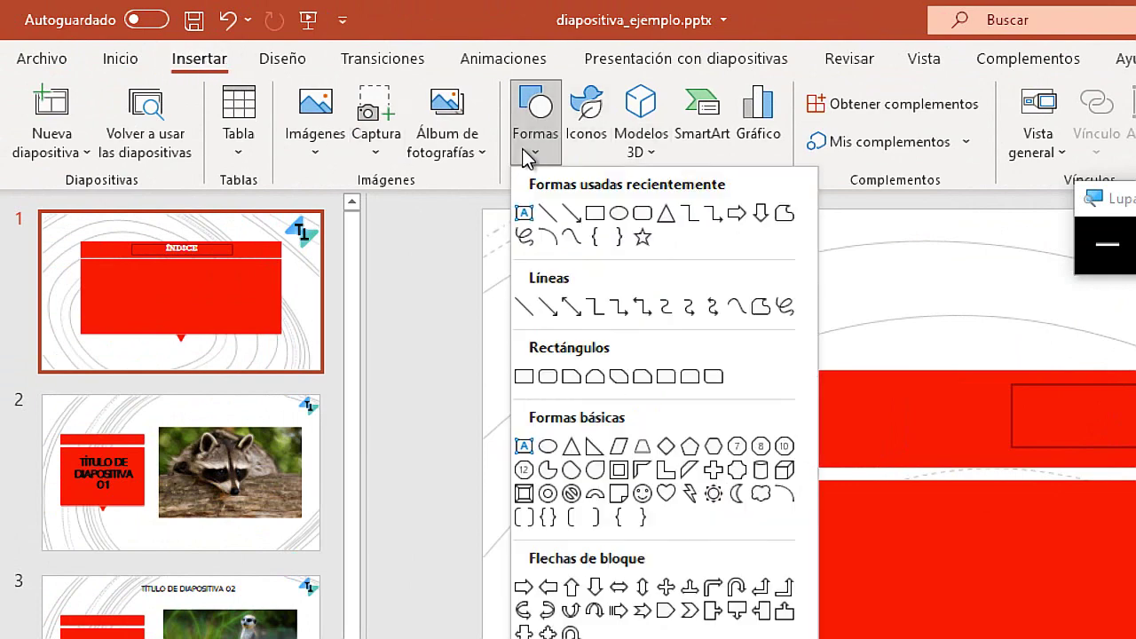
Step: Draw a rectangle over the red panel and type 'Dfkljhasd kgjhsd fklgjhdsgf' inside it
click(526, 379)
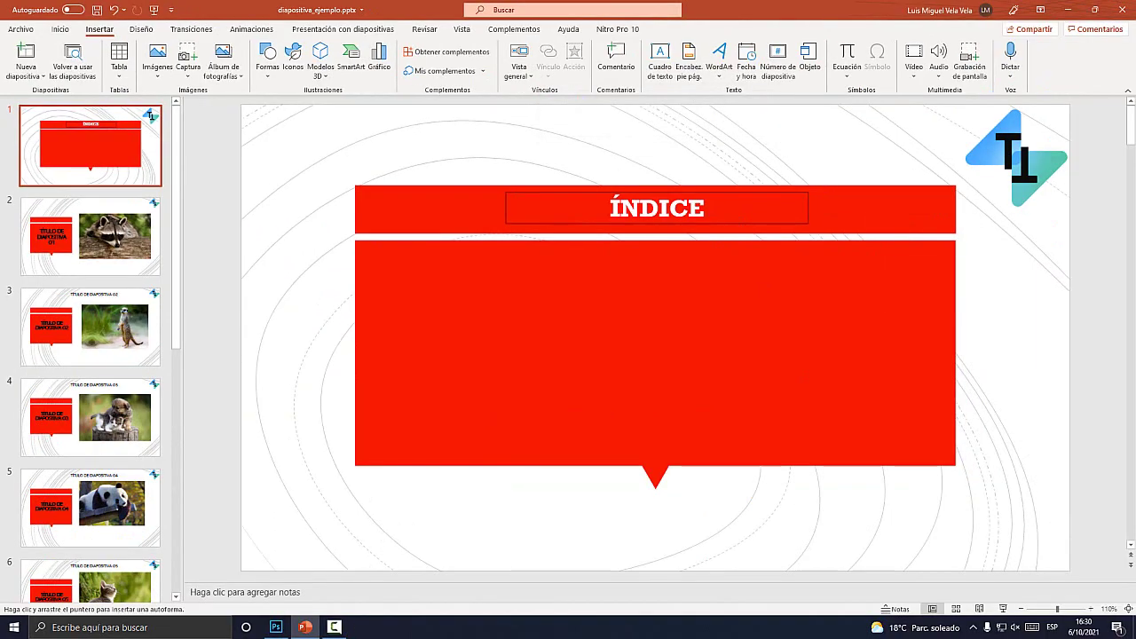
drag(362, 246, 947, 458)
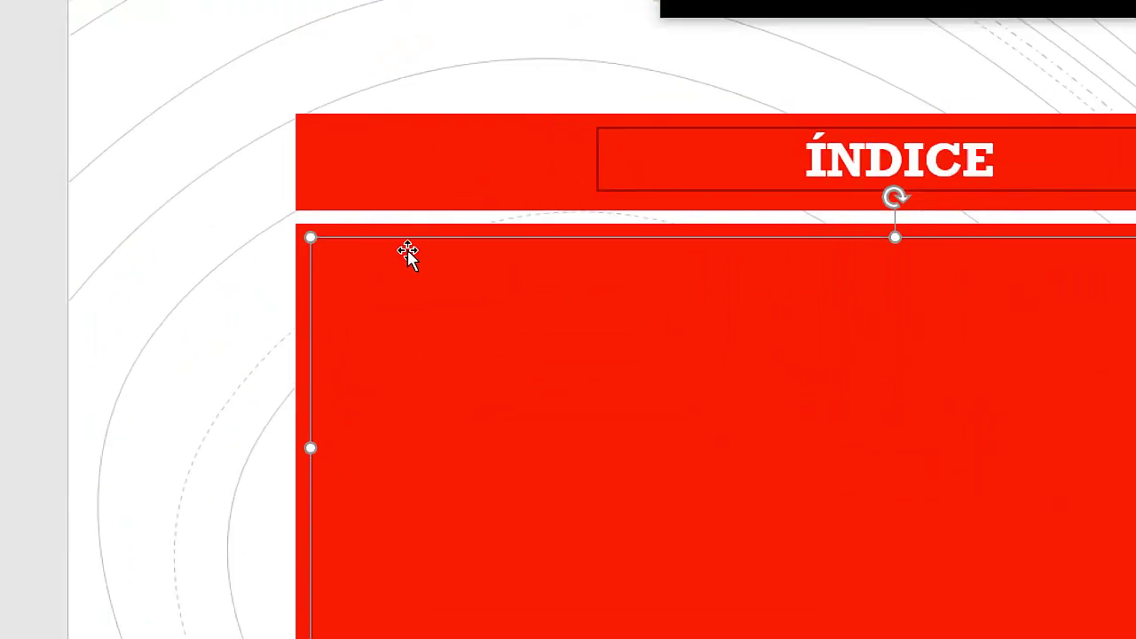
right_click(407, 249)
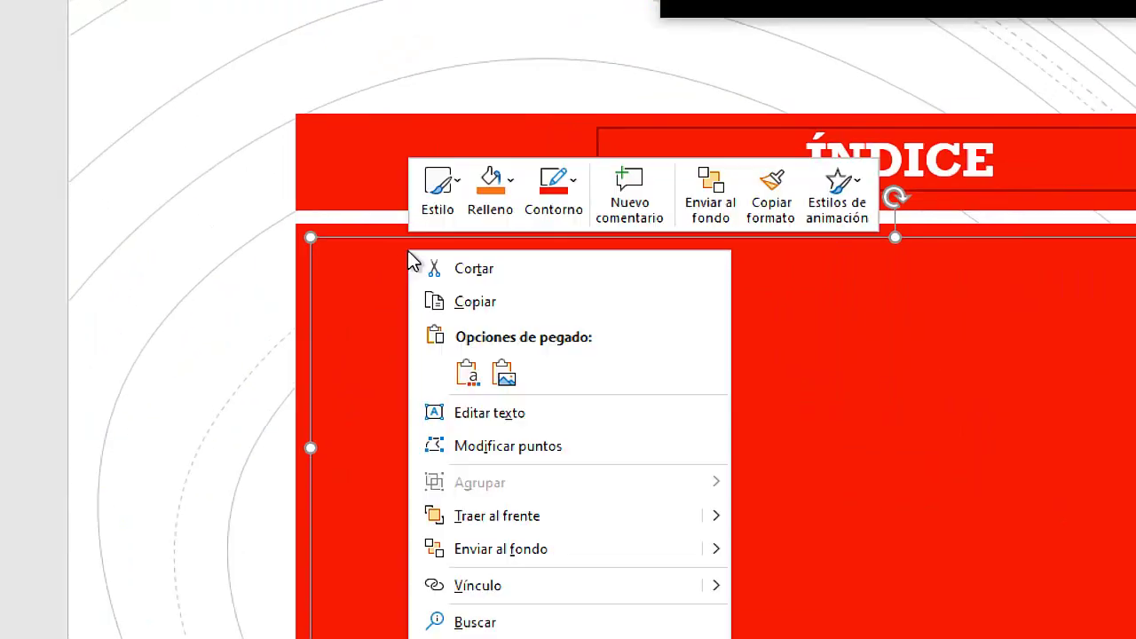
click(523, 393)
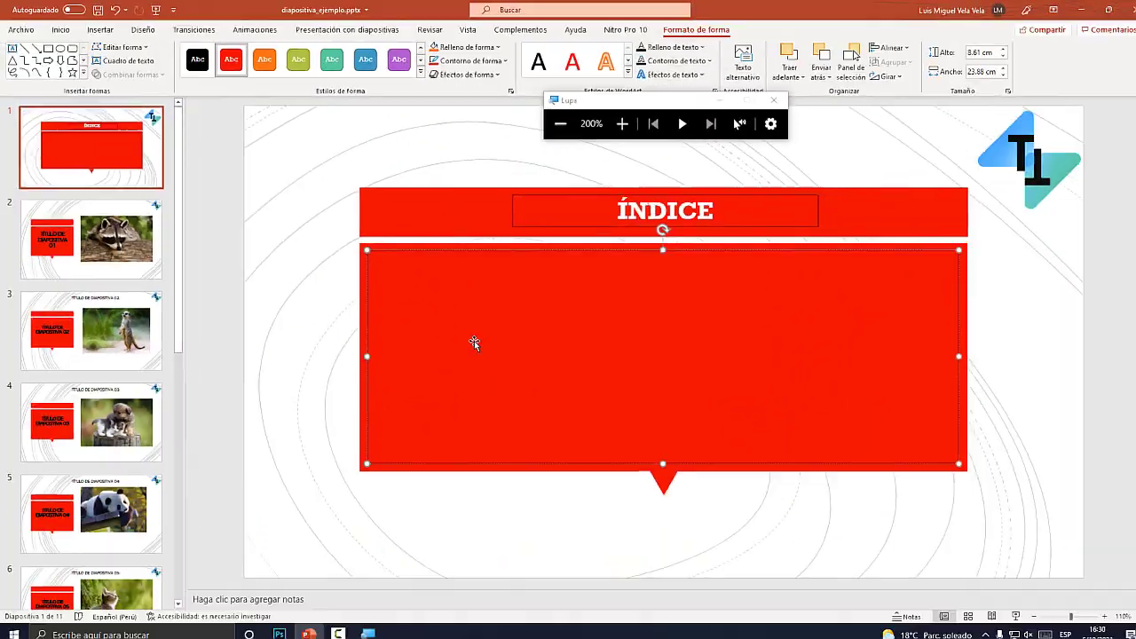
text(Dfkljhasd kgjhsd fklgjhdsgf)
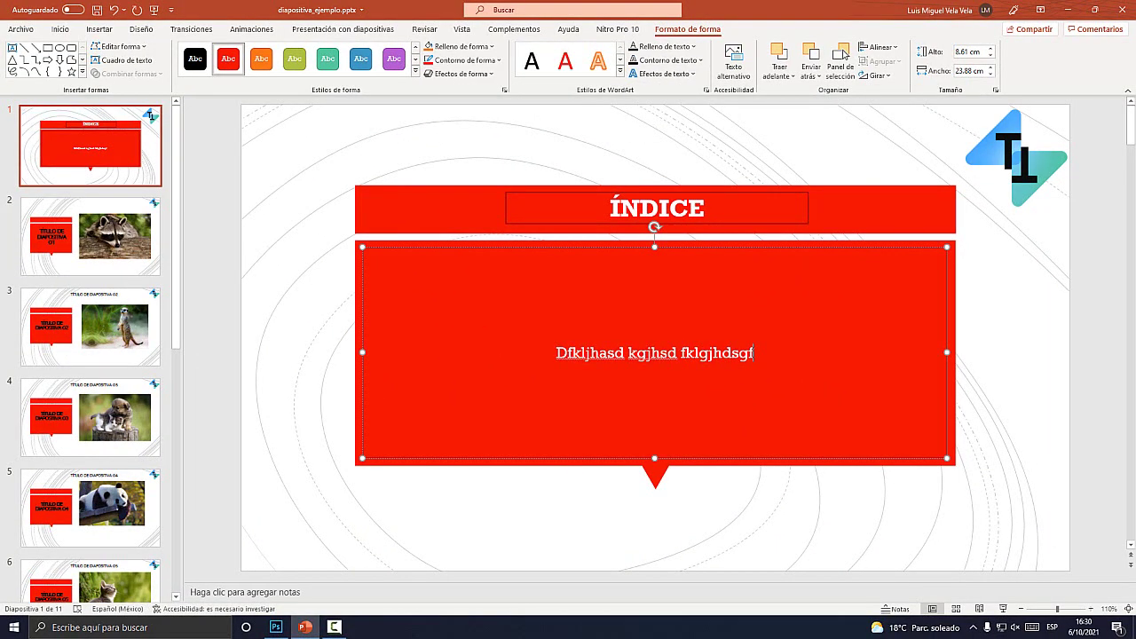
key(super+plus)
click(421, 248)
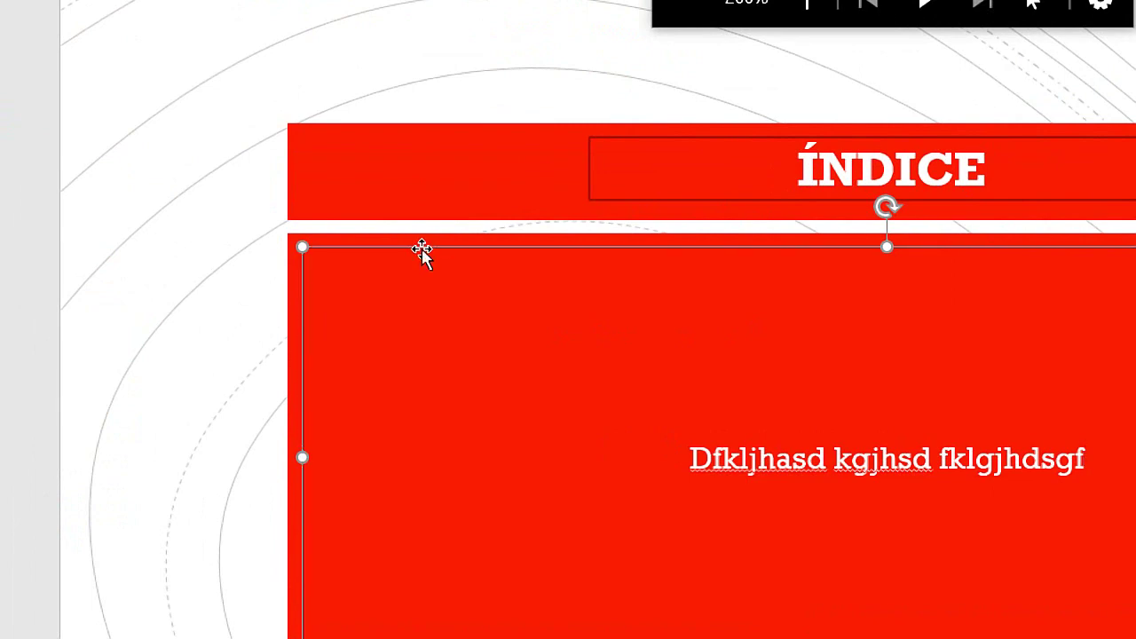
key(super+Escape)
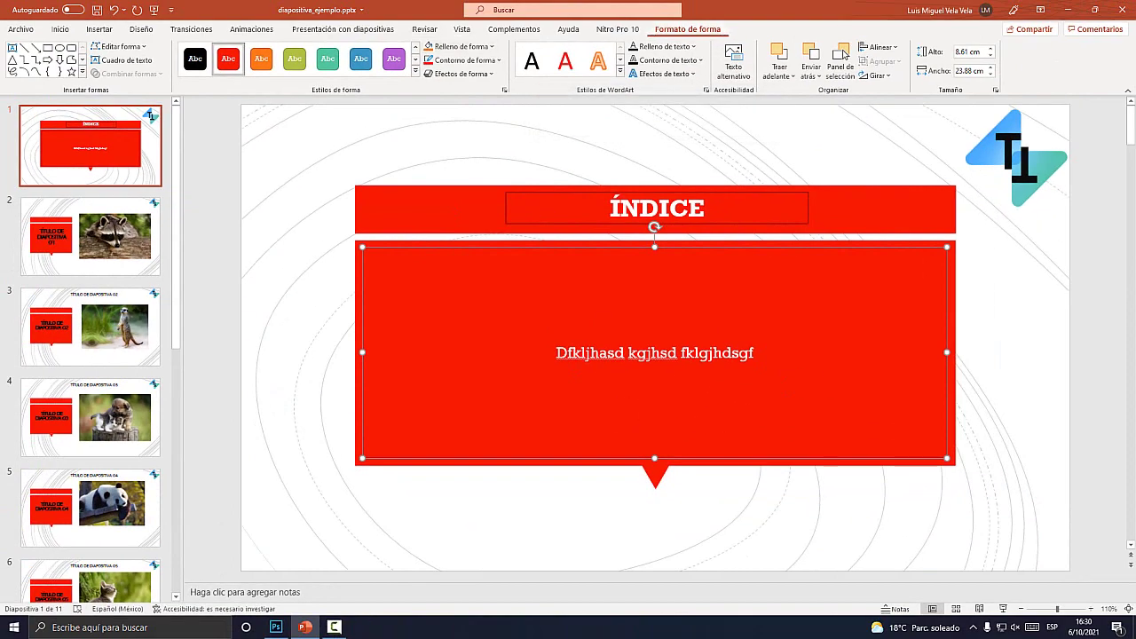
key(super+plus)
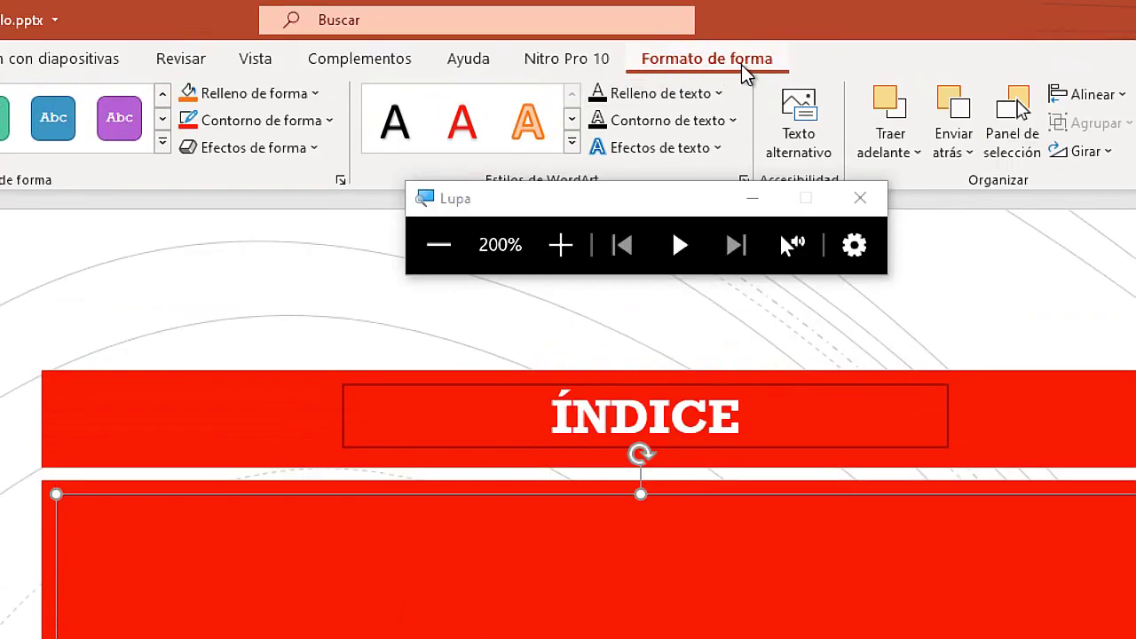
Step: Fill the large box under ÍNDICE with white
click(298, 94)
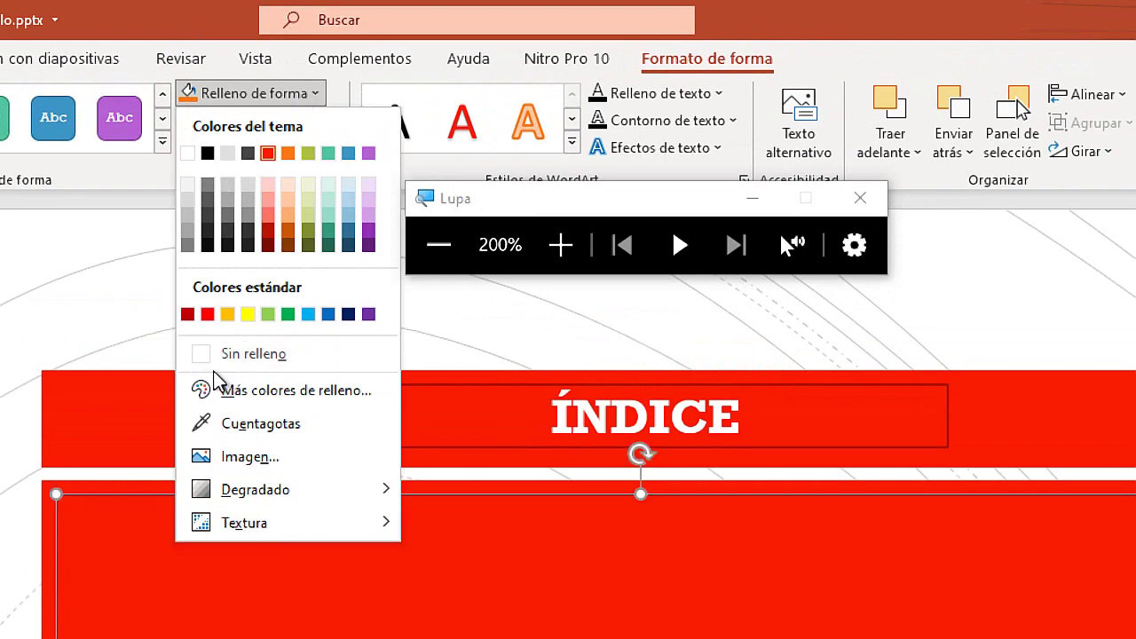
click(187, 154)
key(super+Escape)
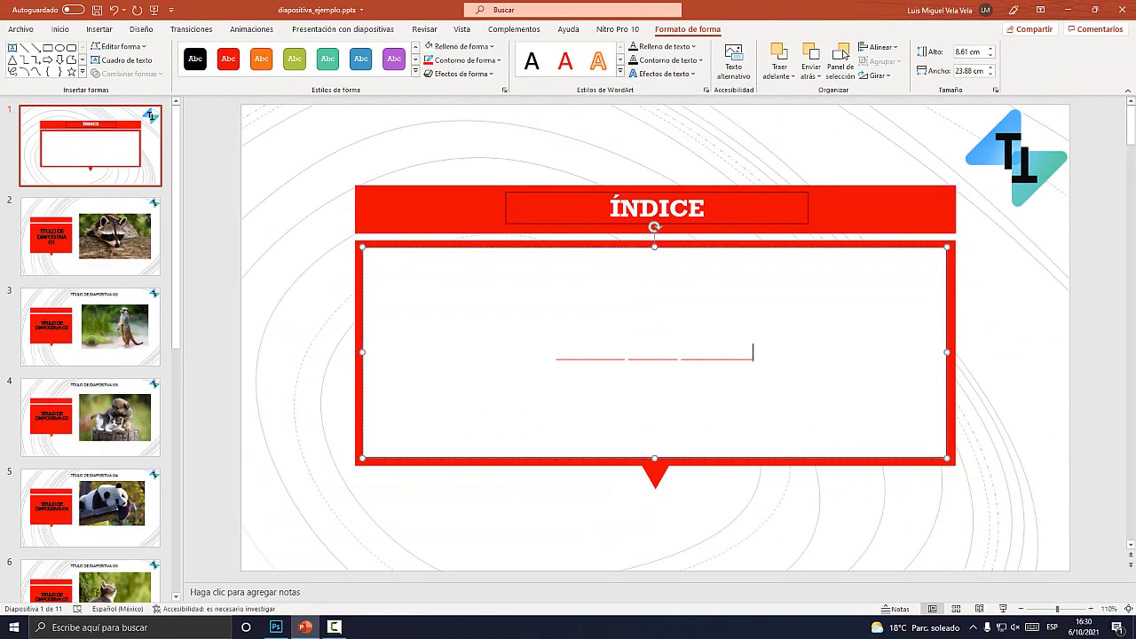
Step: Make all the sample text in the box black
key(ctrl+a)
click(59, 29)
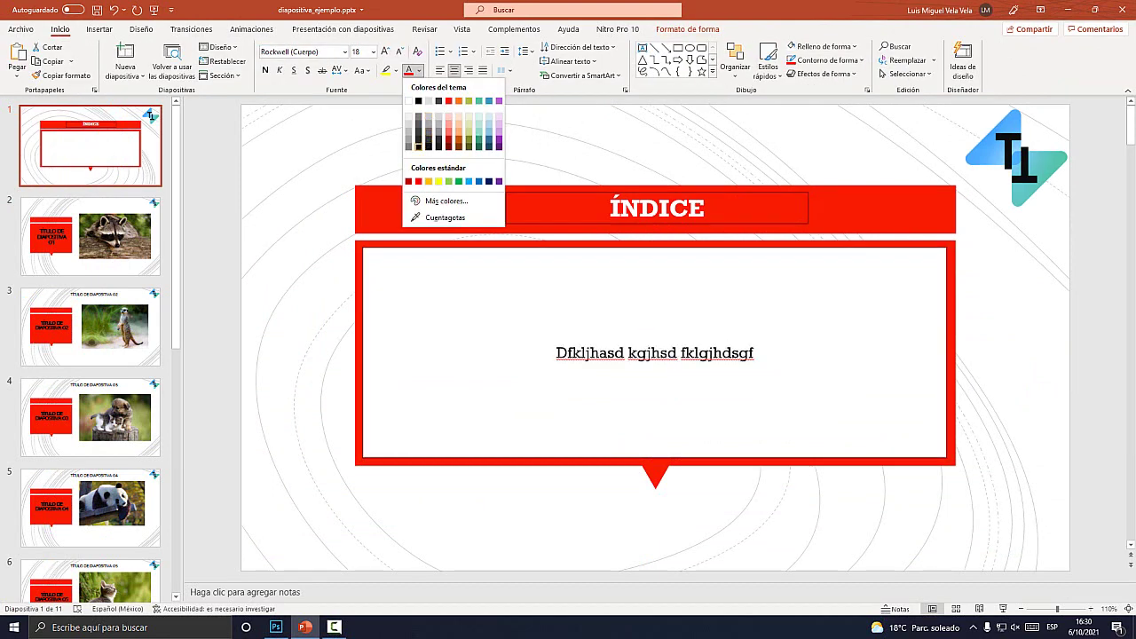
key(Escape)
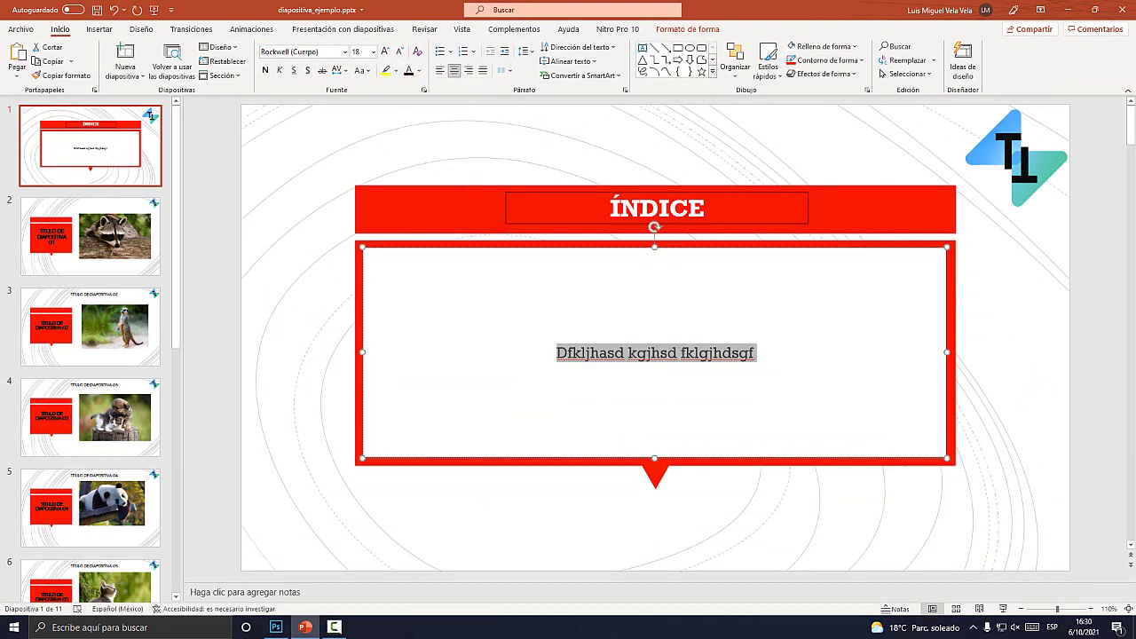
click(124, 627)
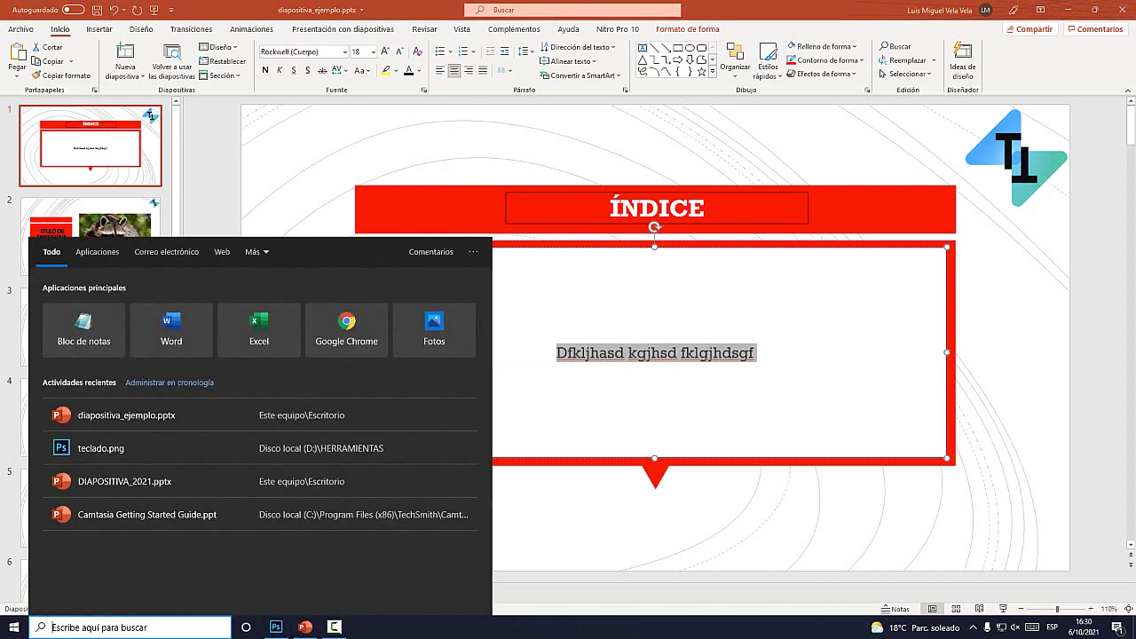
key(Escape)
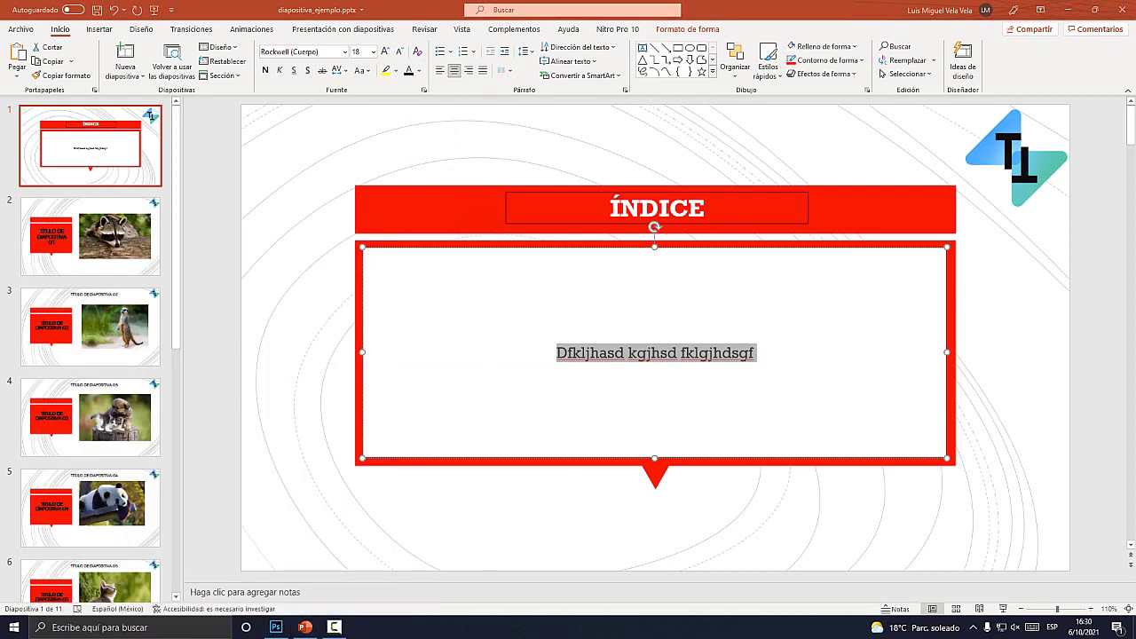
key(super+plus)
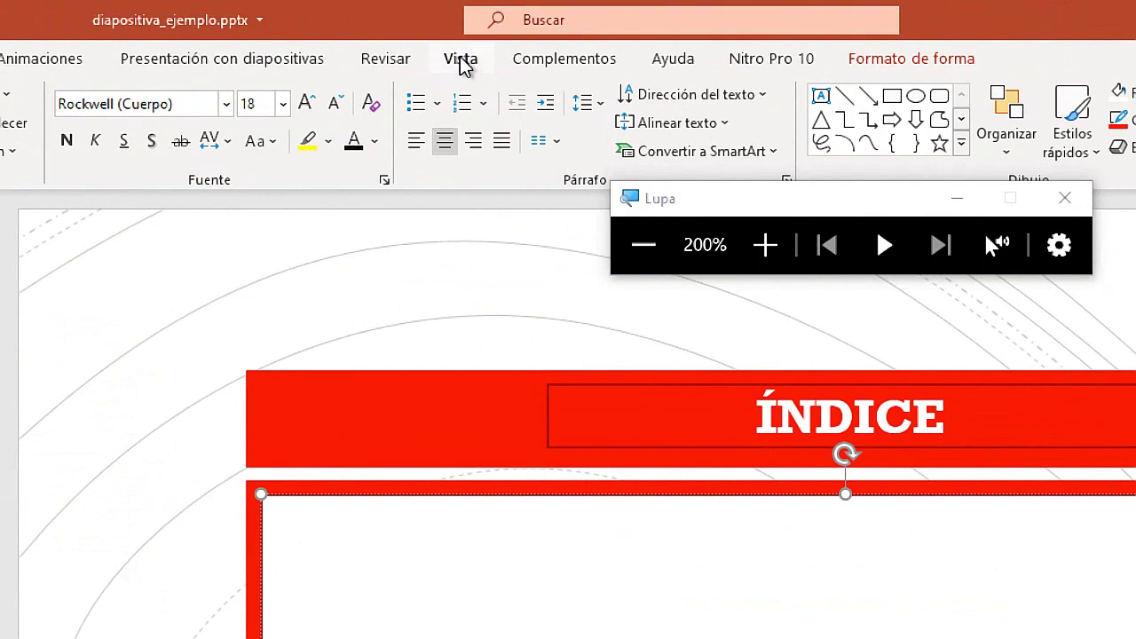
Step: Switch the presentation to Outline view (Vista Esquema)
click(461, 29)
key(super+Escape)
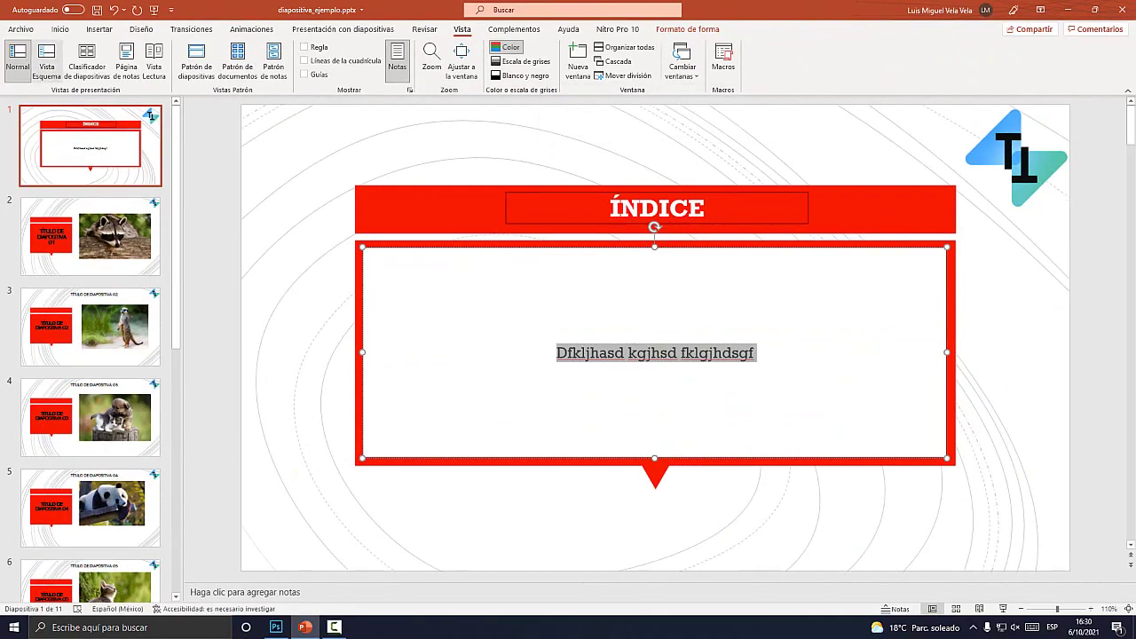
key(super+plus)
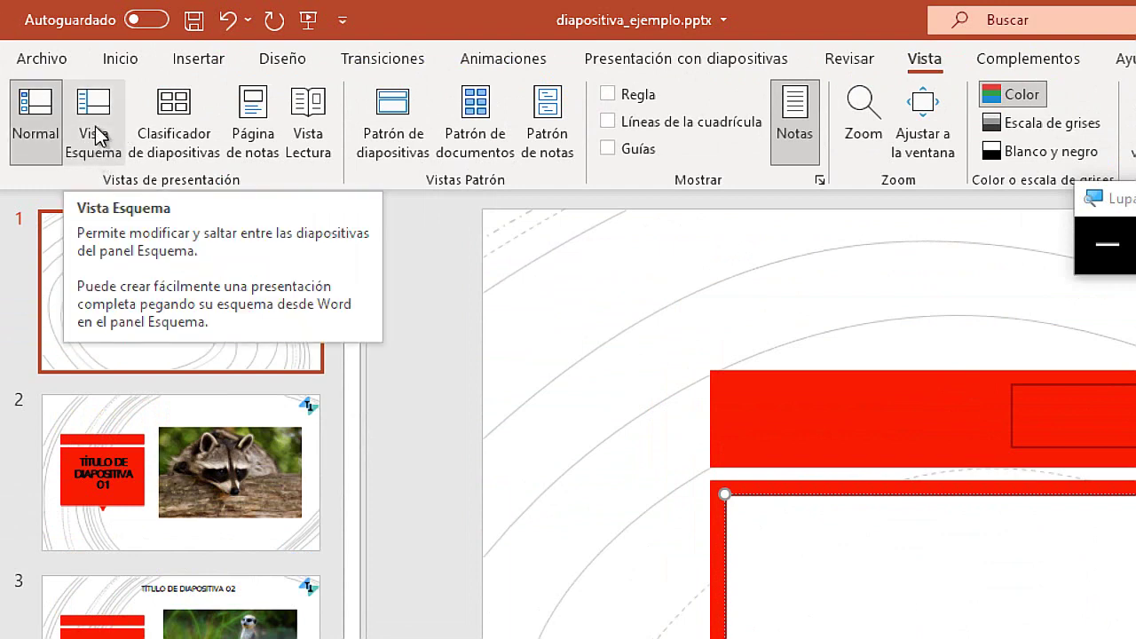
text(<)
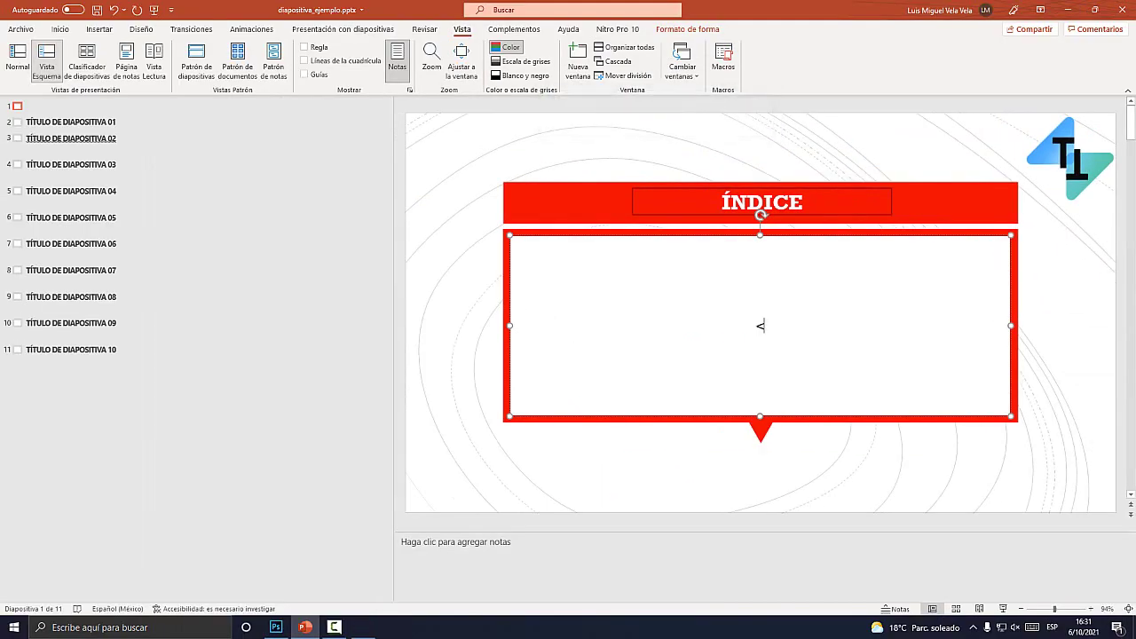
key(super+plus)
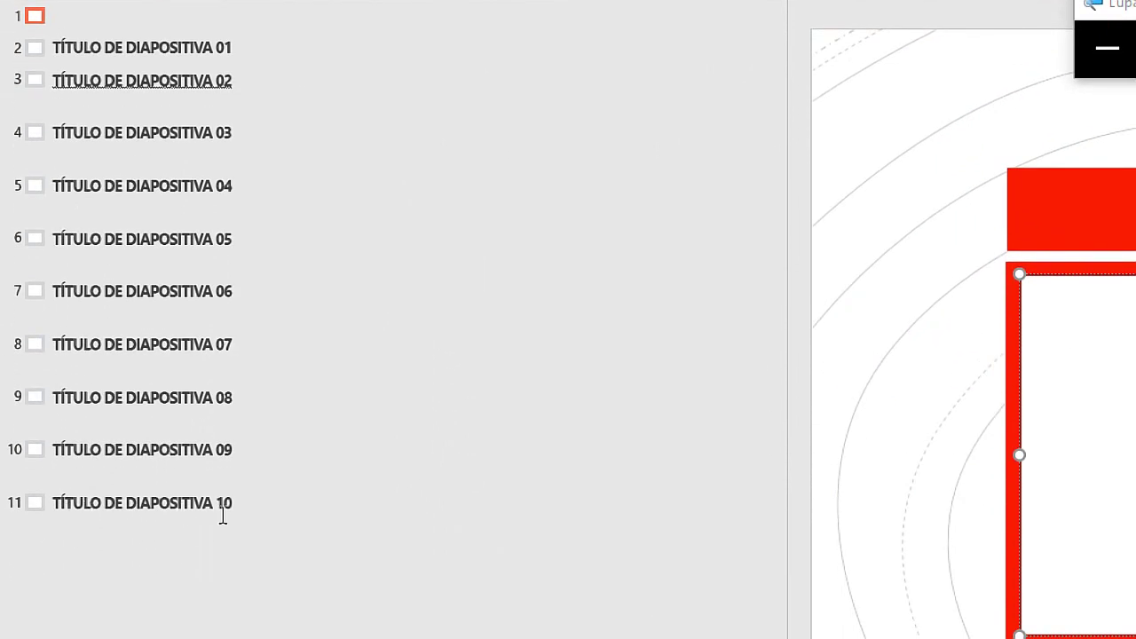
Step: Select the outline titles TÍTULO DE DIAPOSITIVA 01 through 10 and copy them
drag(223, 504, 50, 292)
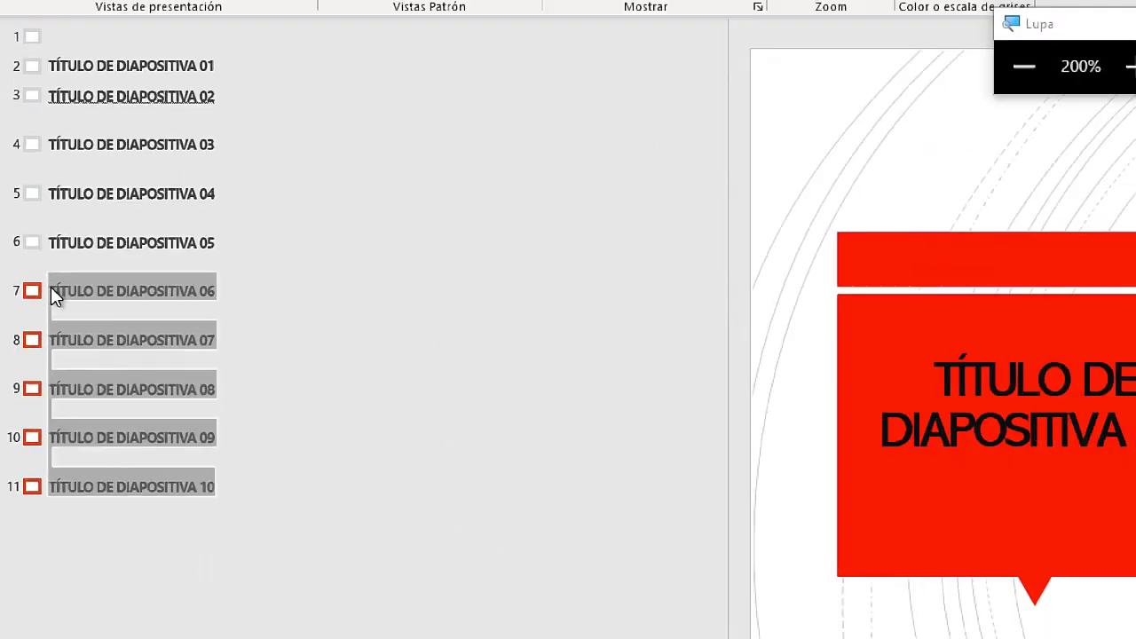
key(super+Escape)
click(26, 359)
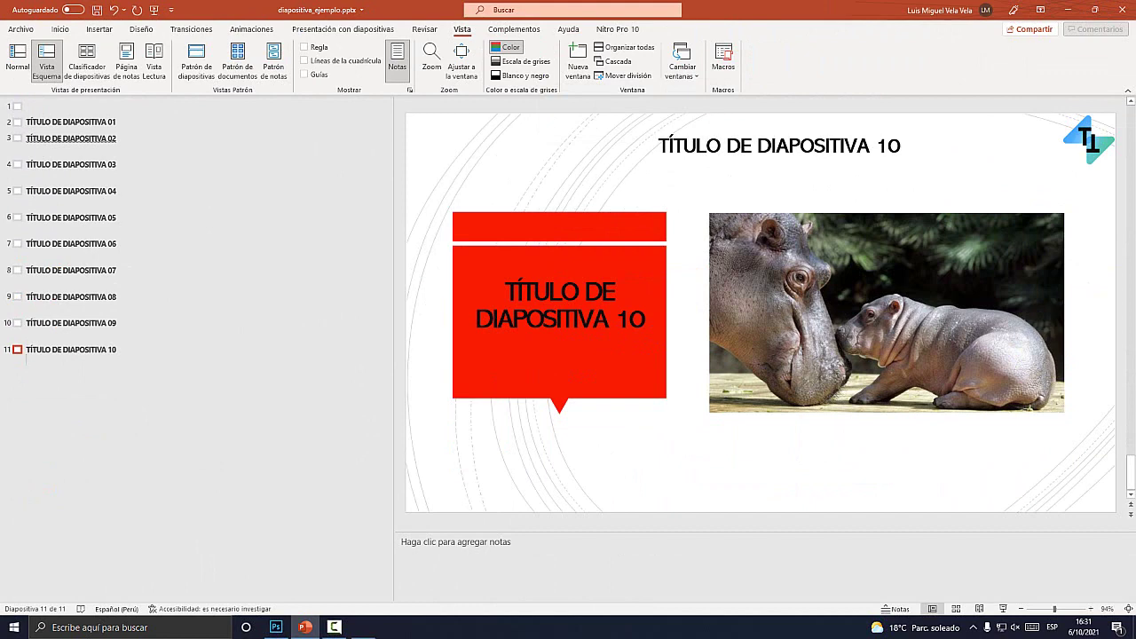
key(super+plus)
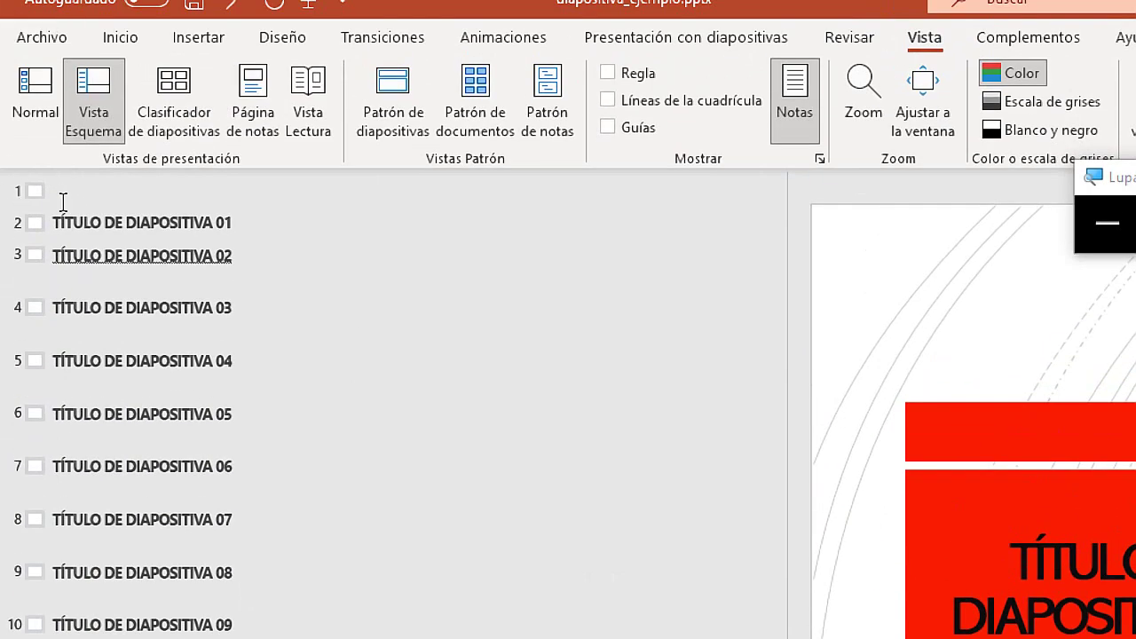
drag(55, 228, 236, 583)
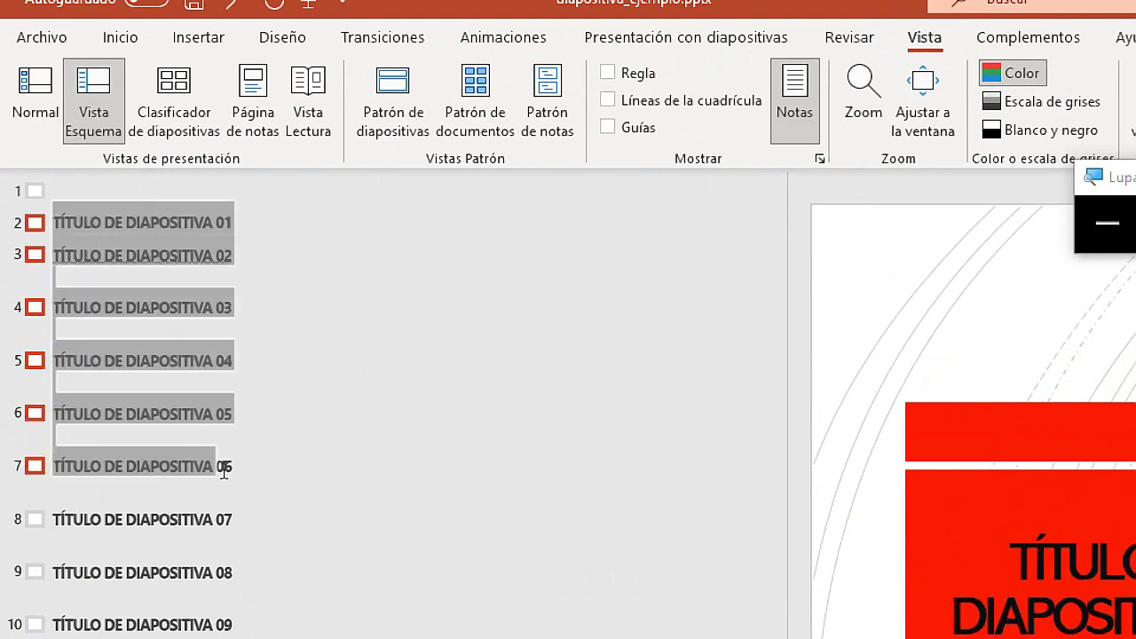
drag(236, 582, 225, 545)
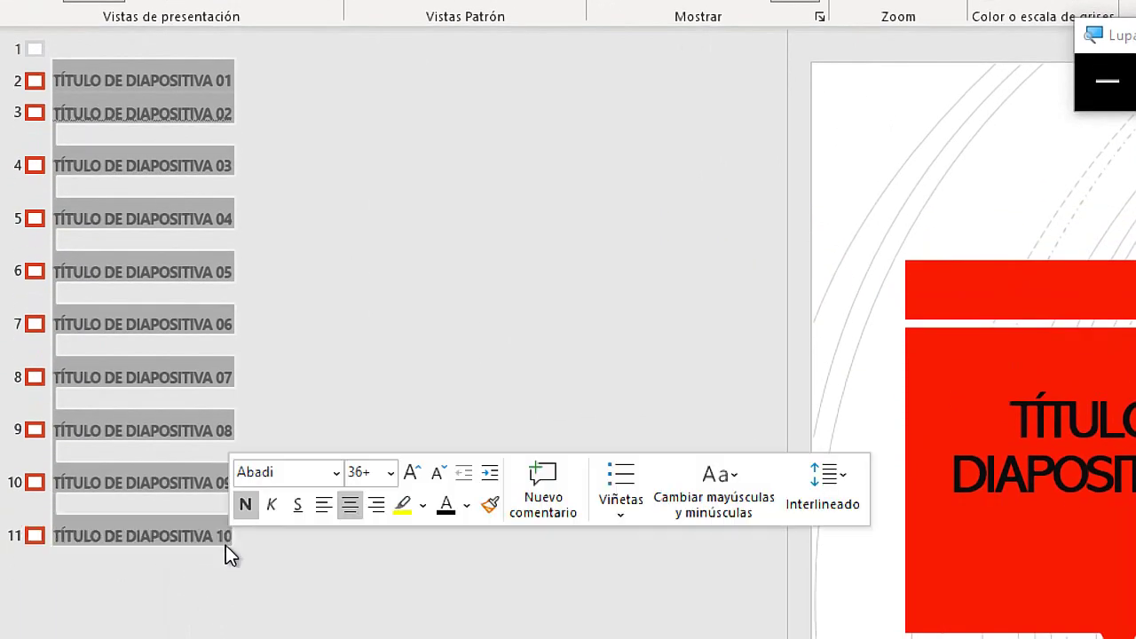
right_click(139, 488)
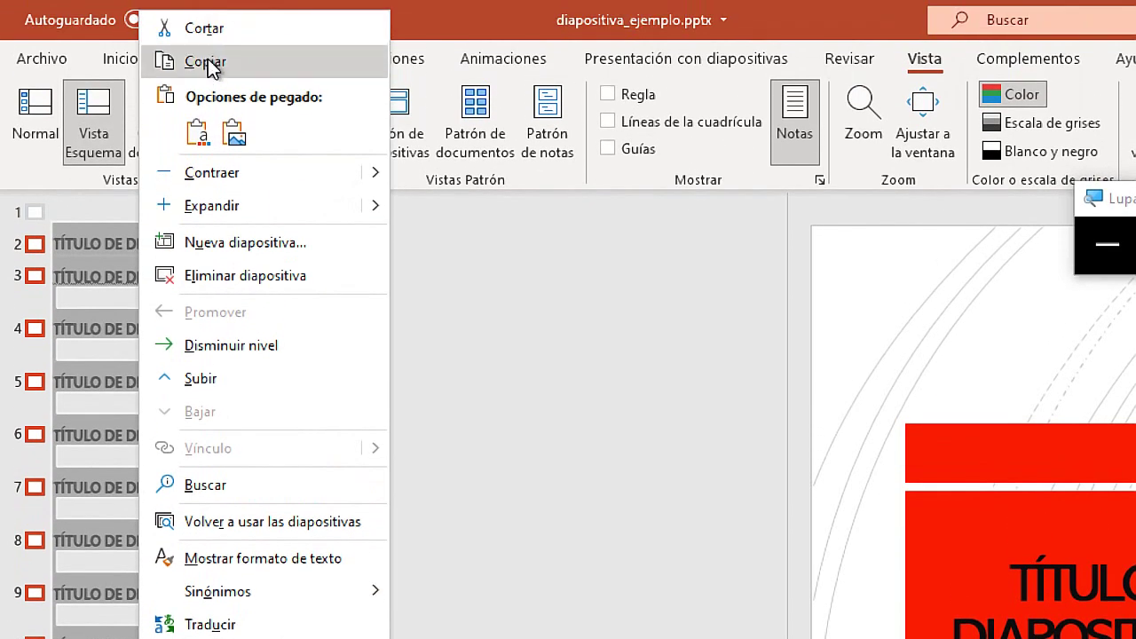
click(213, 71)
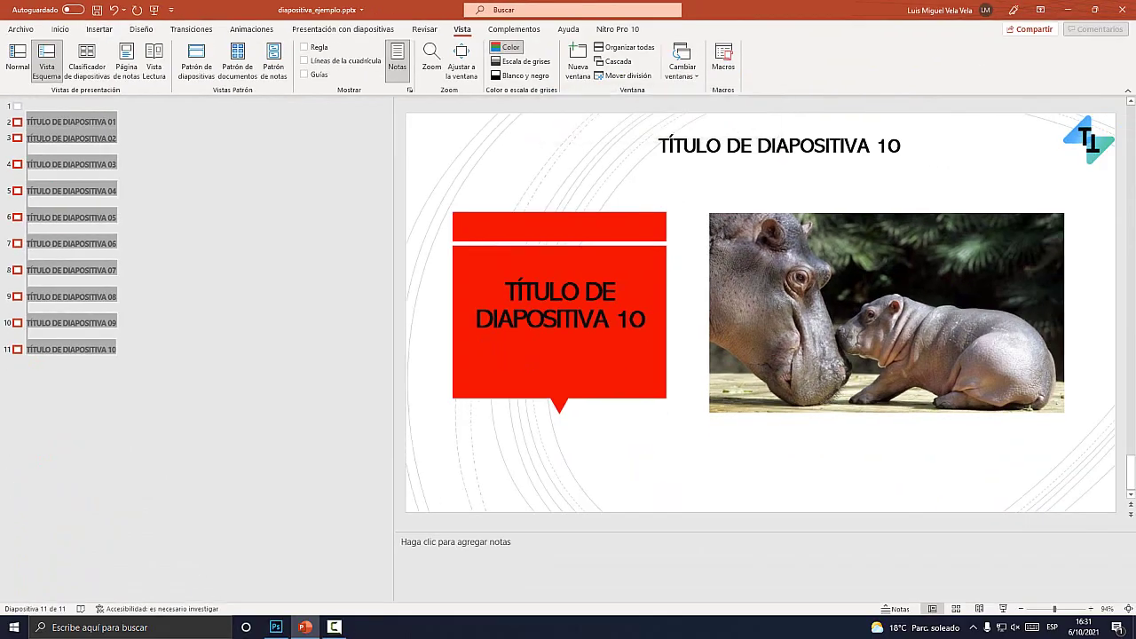
right_click(77, 162)
Step: Copy the titles again and open a new blank Notepad document by searching 'Bloc'
click(106, 185)
click(133, 628)
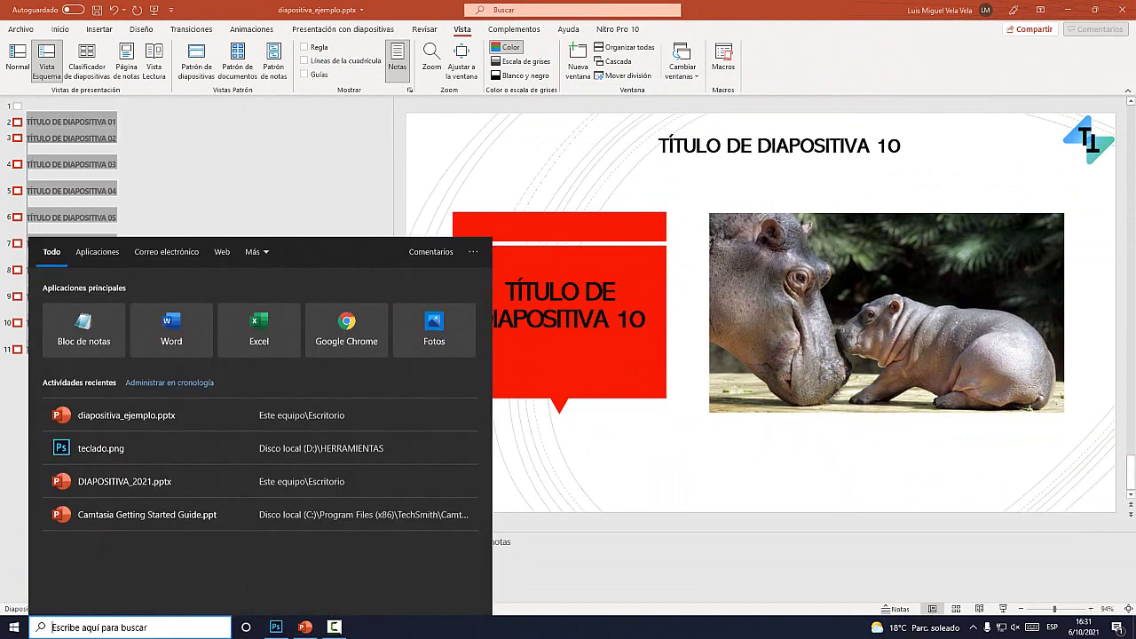
text(Bloc)
key(Return)
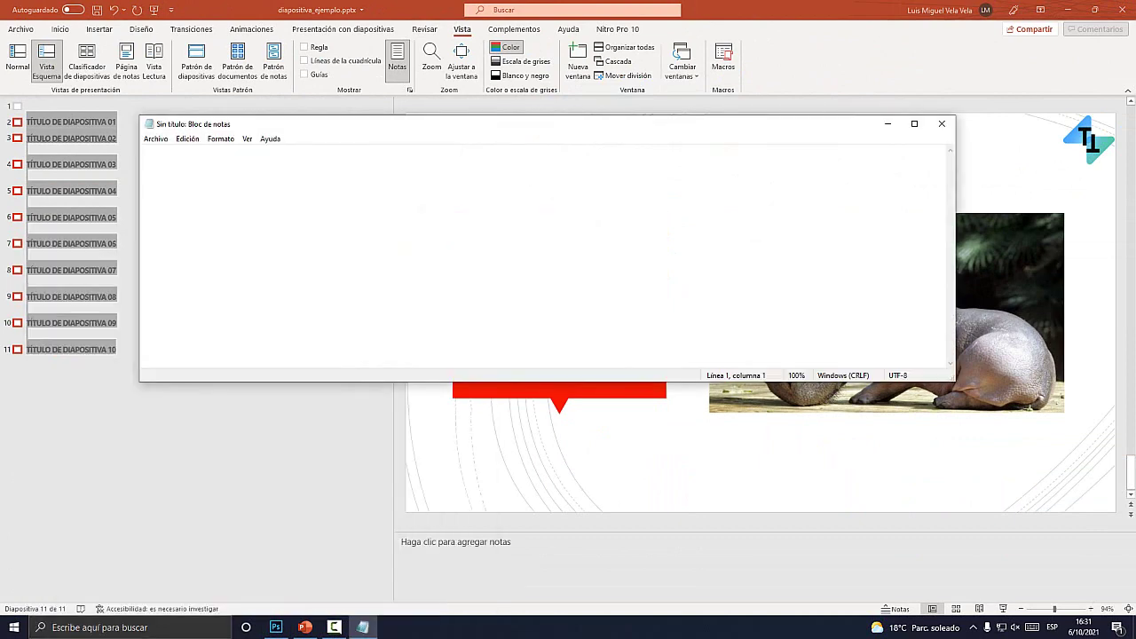
click(942, 123)
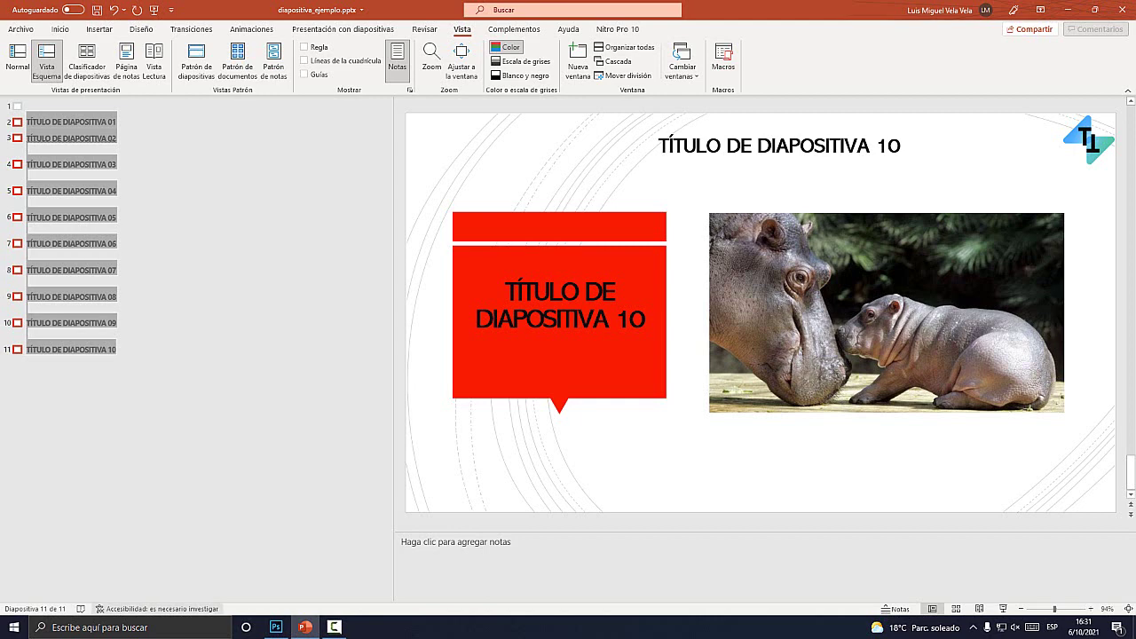
click(133, 627)
text(Bloc)
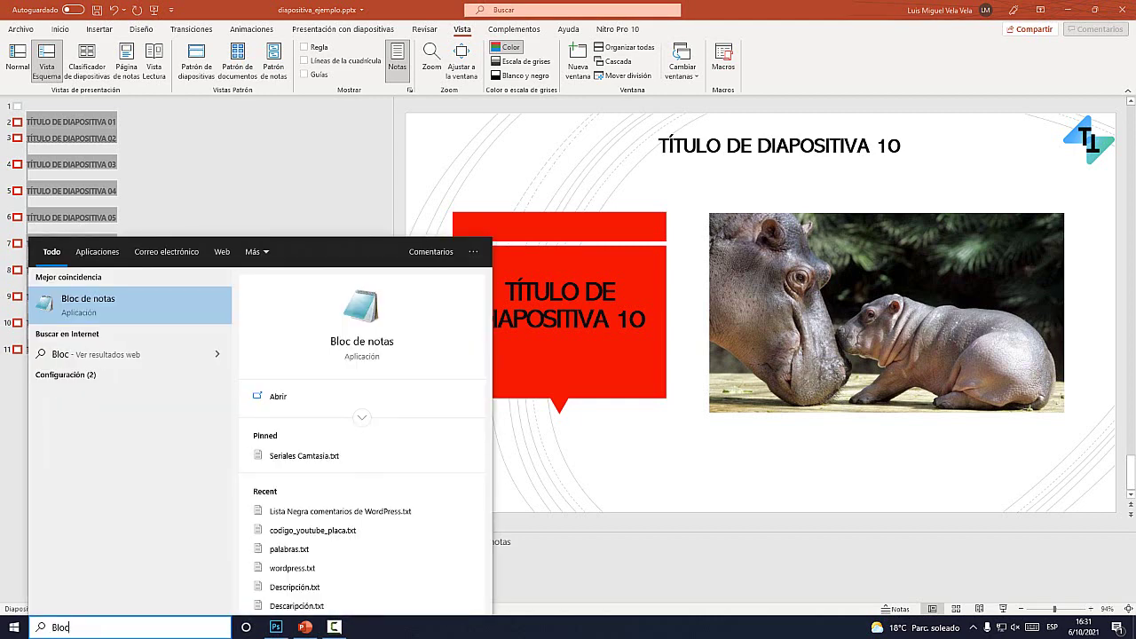
key(Return)
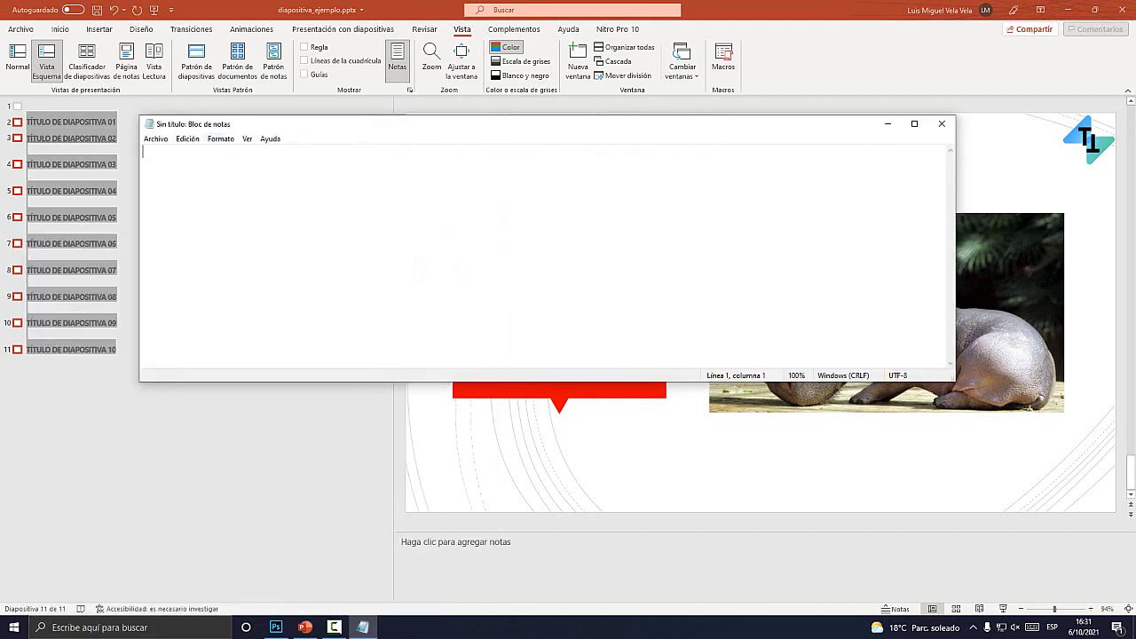
key(super+plus)
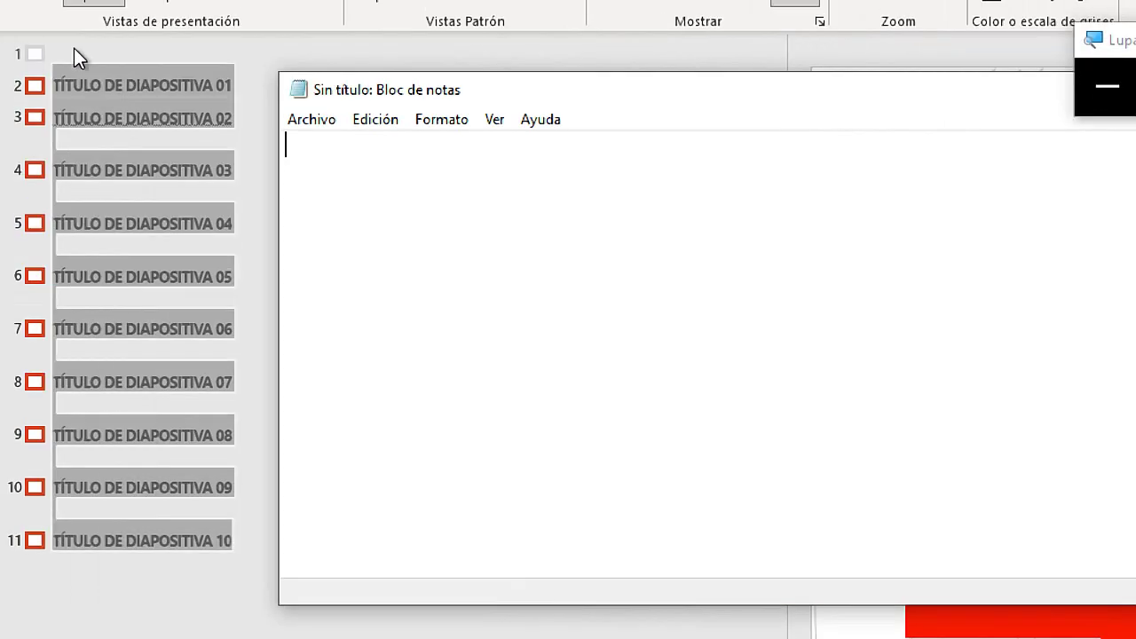
Step: Paste the ten slide titles into the empty Notepad note
right_click(311, 151)
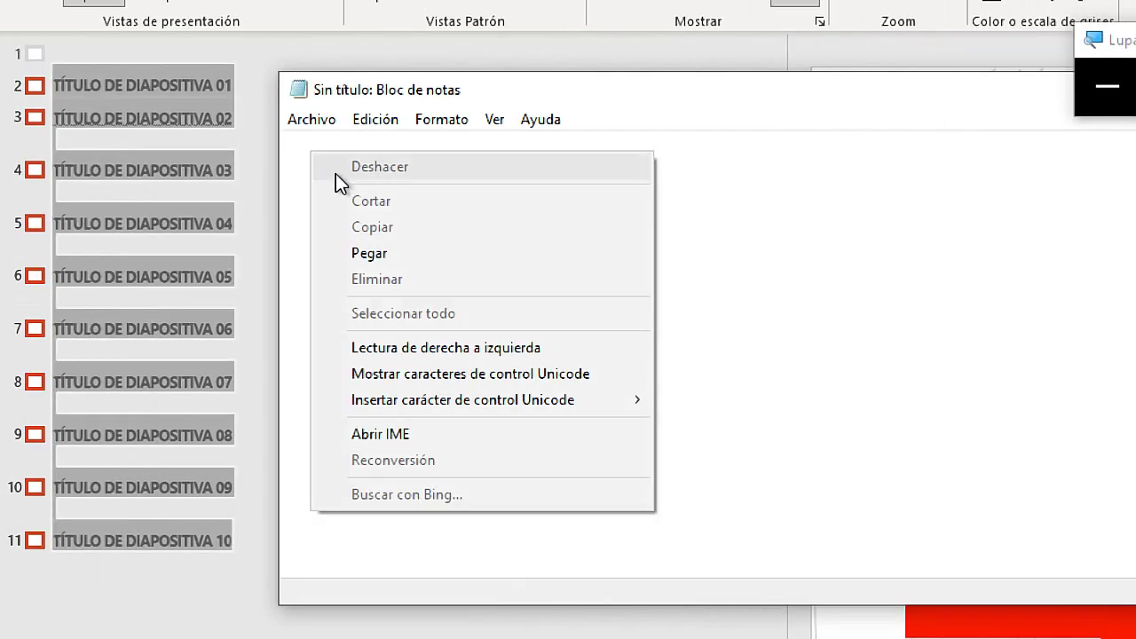
click(305, 151)
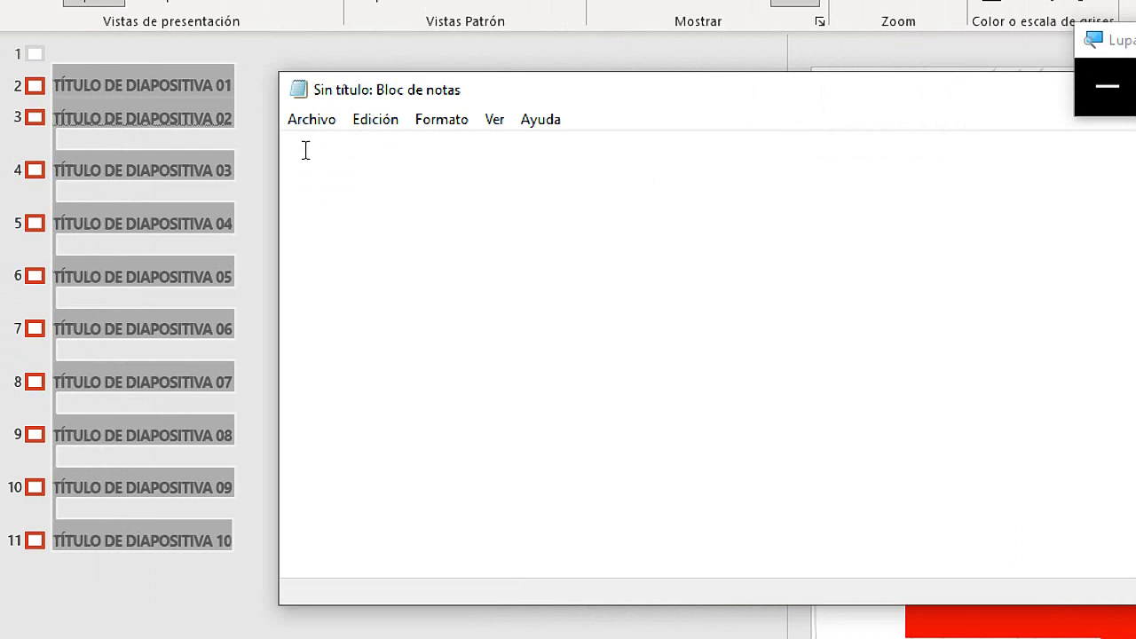
right_click(305, 151)
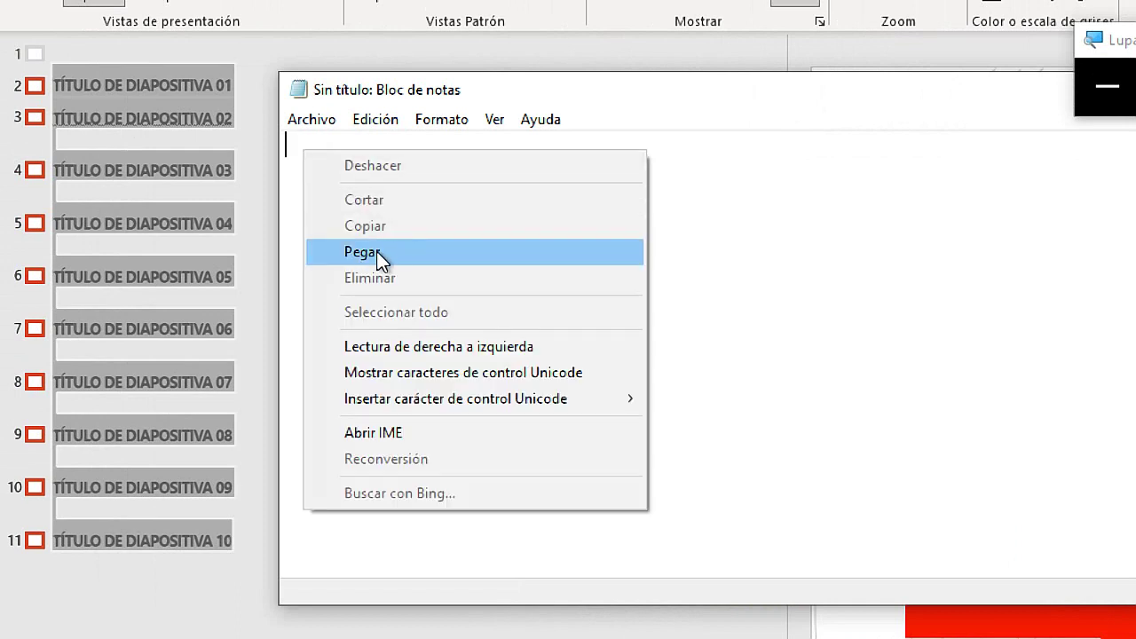
click(379, 254)
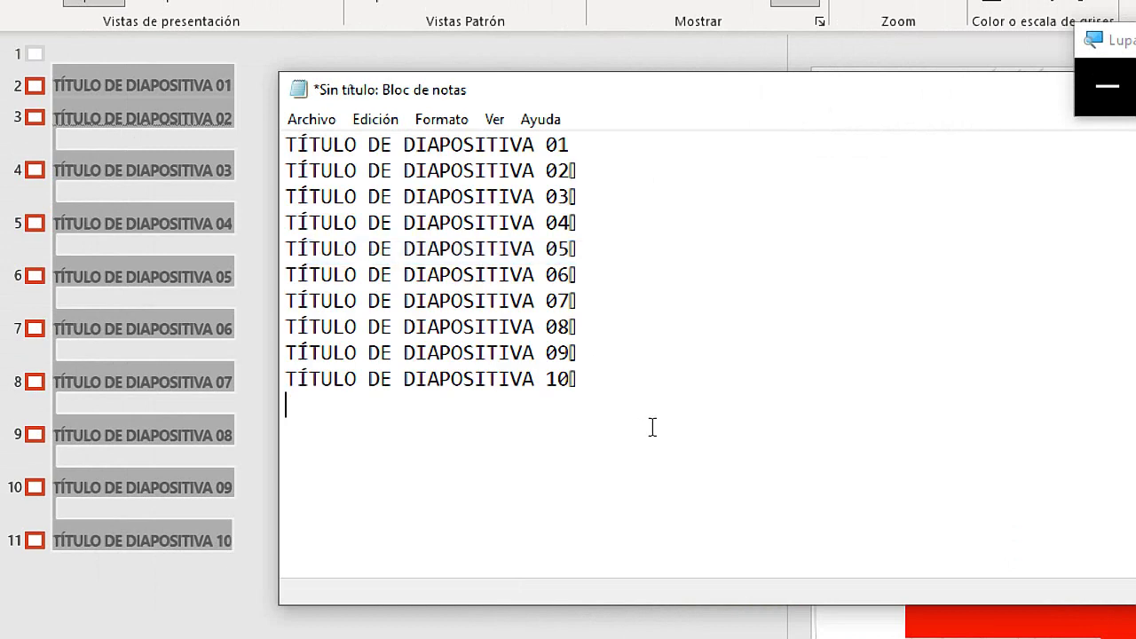
Step: Delete the stray box characters at the ends of title lines 07, 08 and 10
drag(652, 427, 284, 141)
click(598, 167)
click(592, 253)
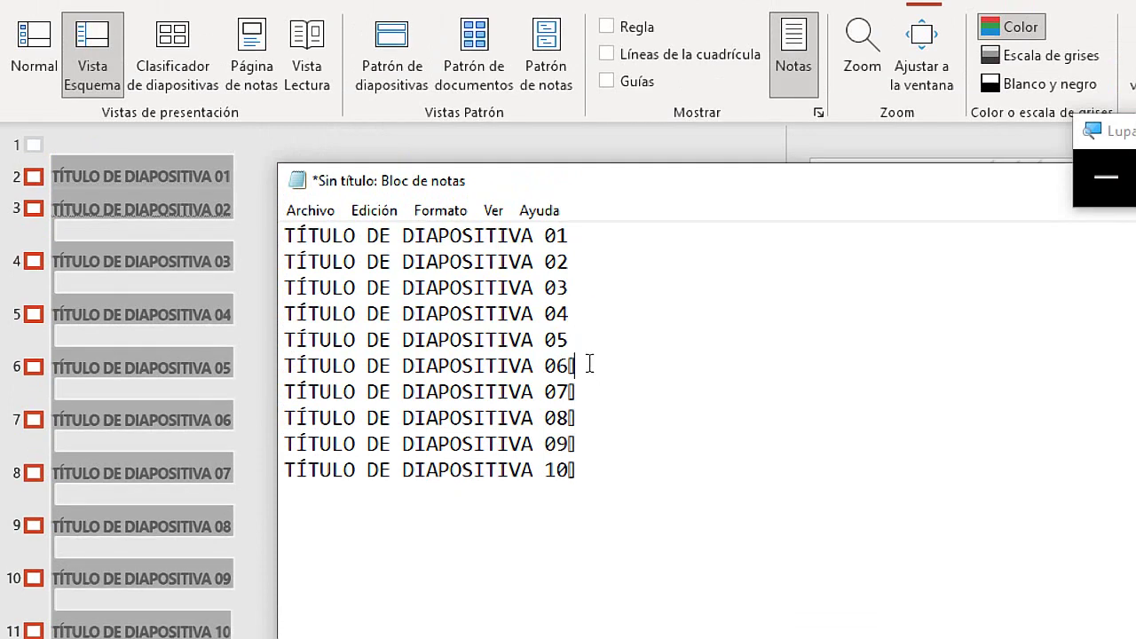
key(Delete)
click(589, 417)
key(Delete)
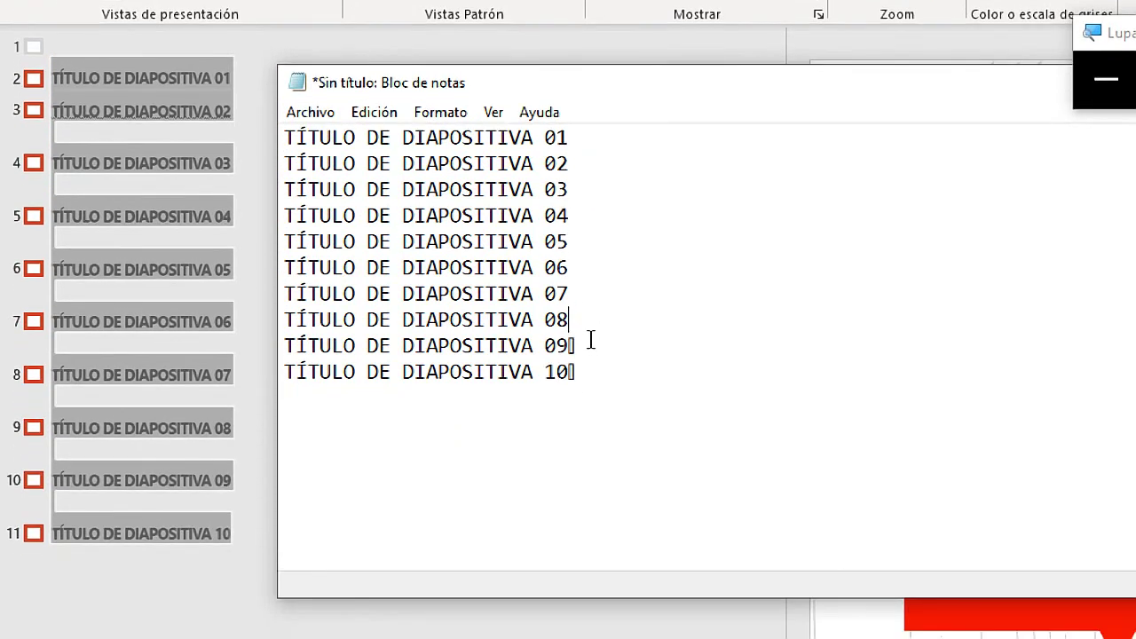
click(590, 371)
key(Delete)
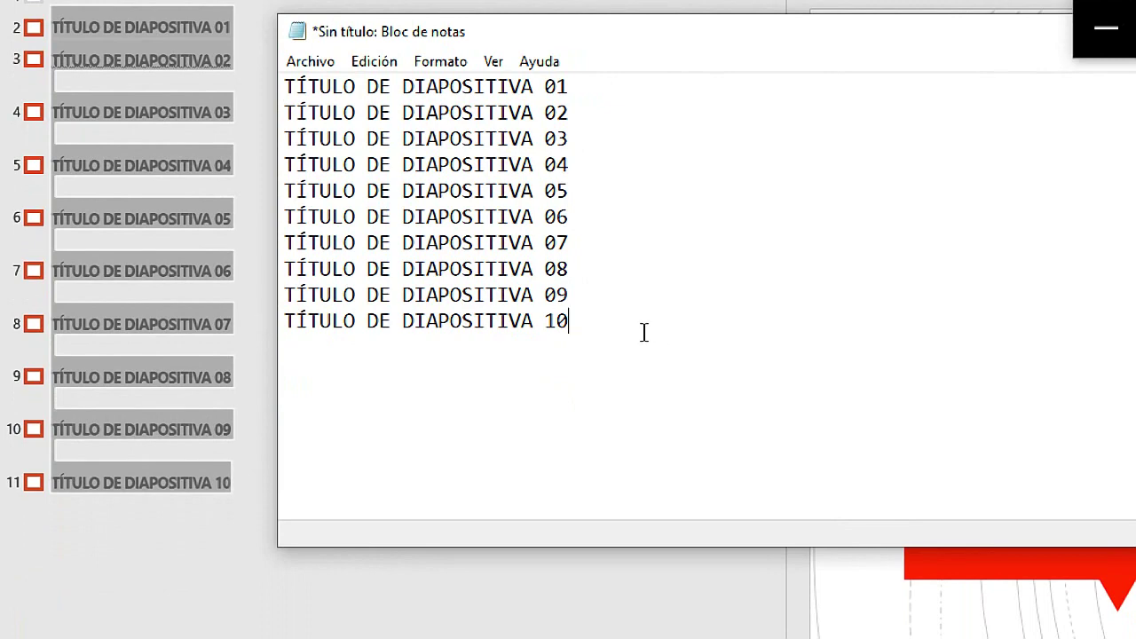
Step: Check that all ten title lines are clean, then bring PowerPoint back to the front
drag(645, 332, 283, 164)
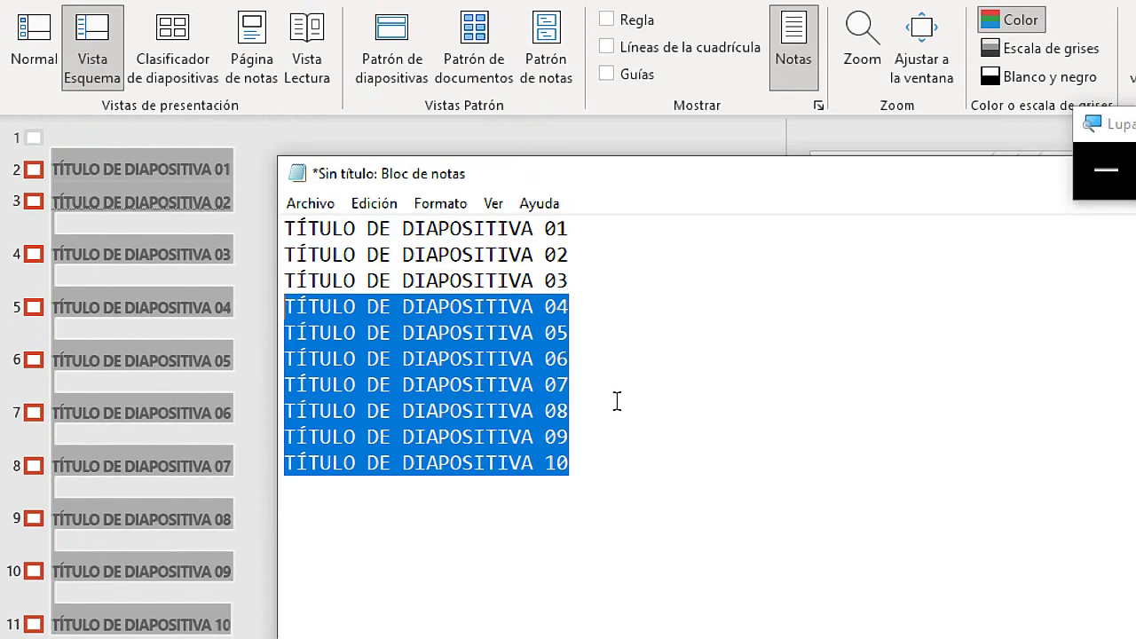
click(548, 334)
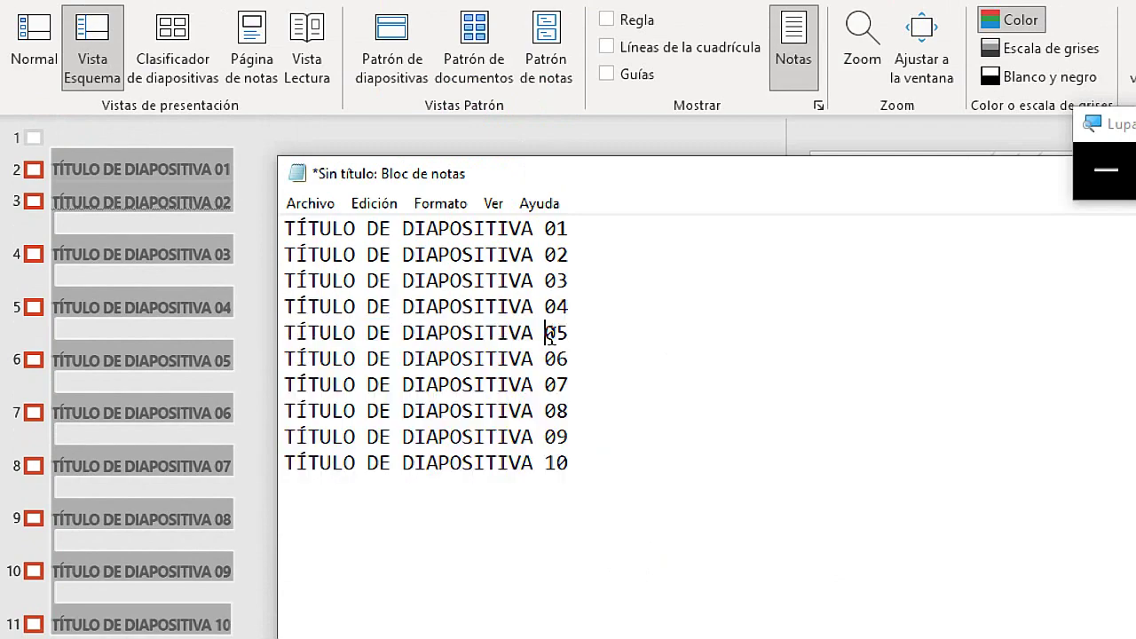
click(569, 331)
key(super+minus)
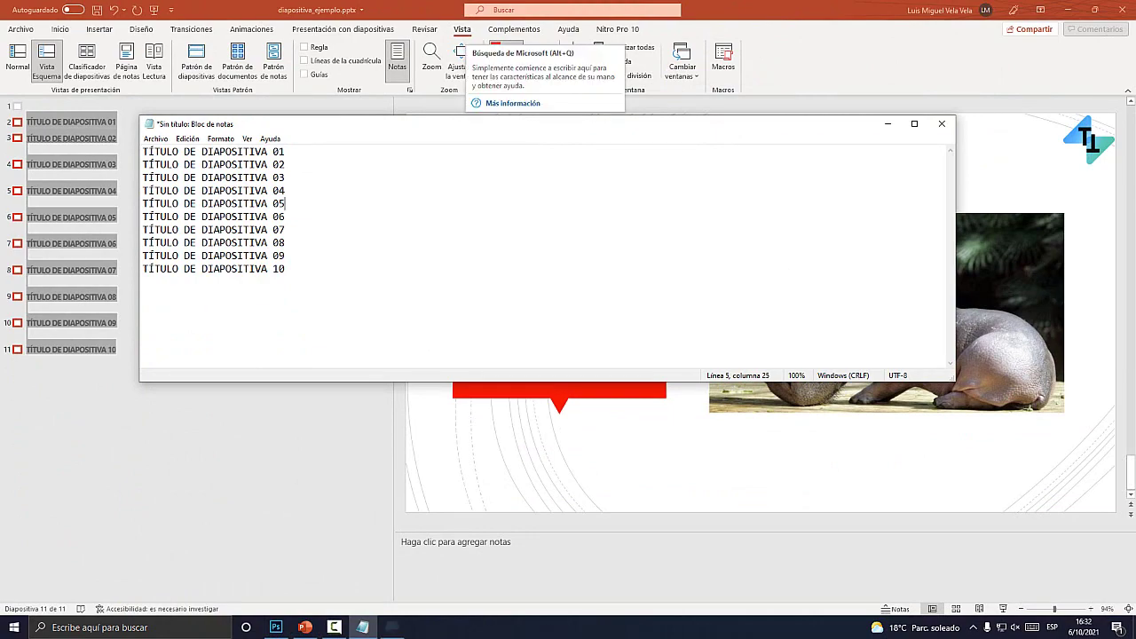
key(super+plus)
click(305, 230)
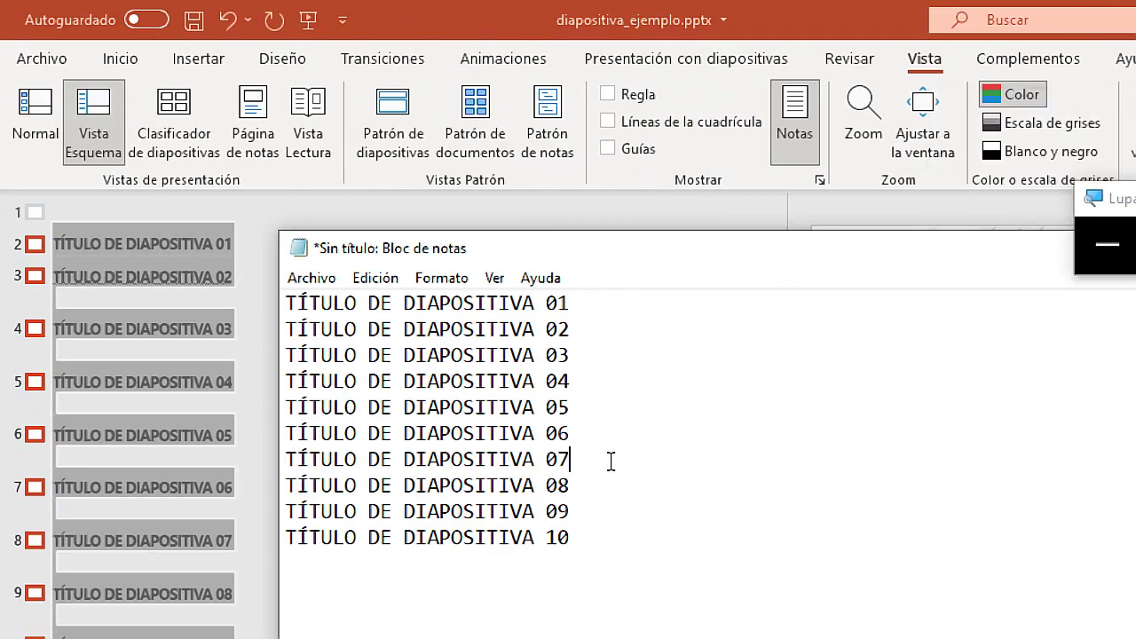
drag(620, 559, 240, 282)
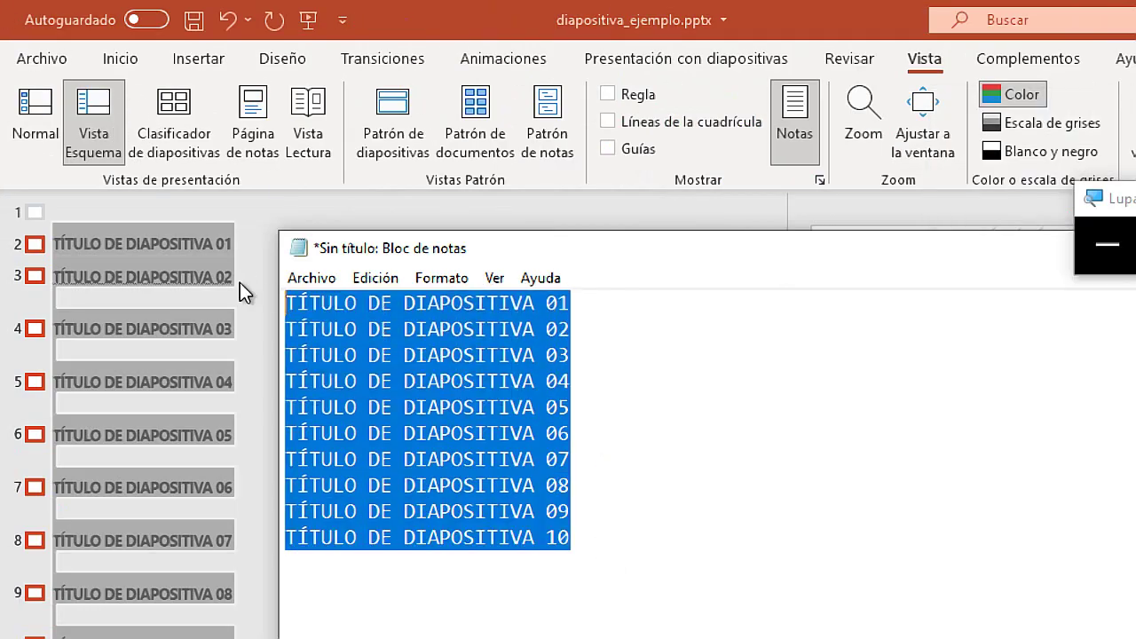
click(291, 304)
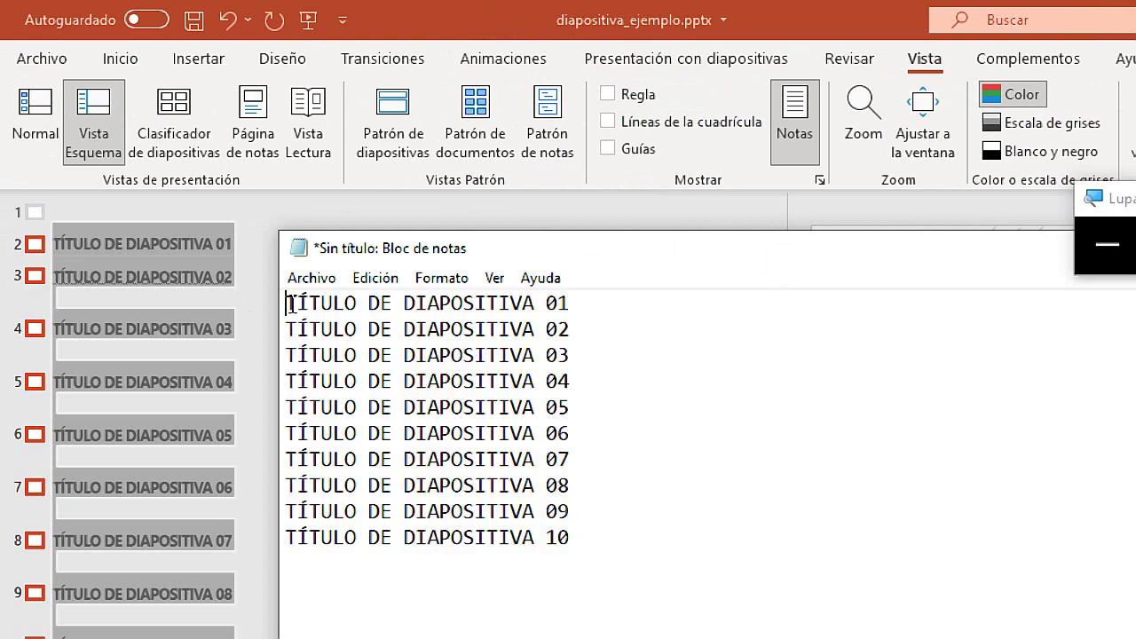
key(super+Escape)
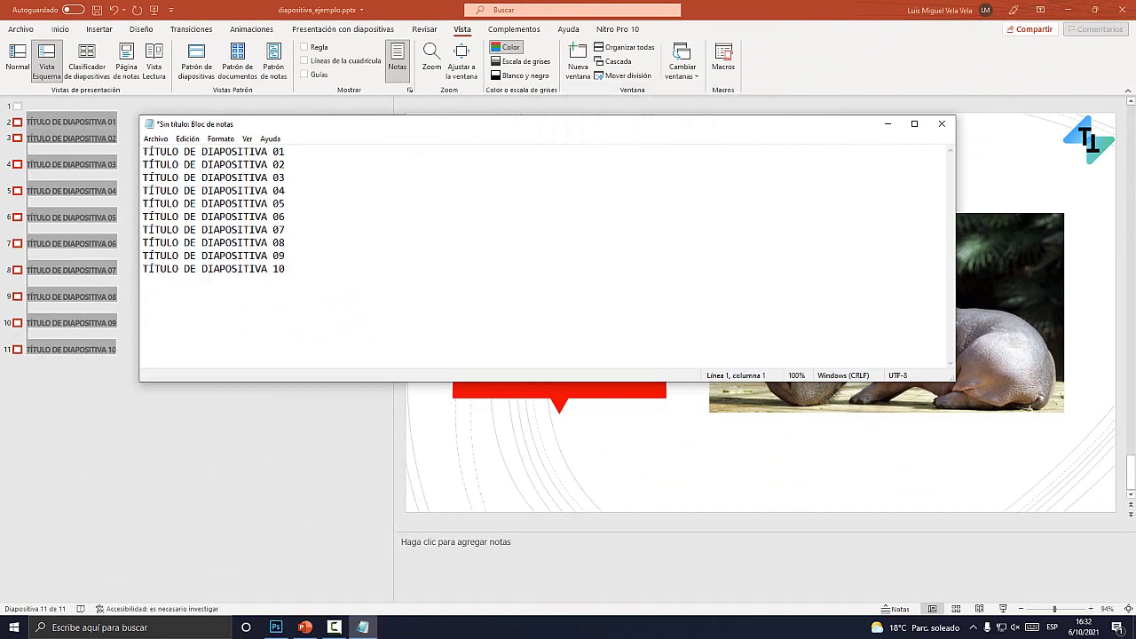
key(alt+Tab)
key(super+Down)
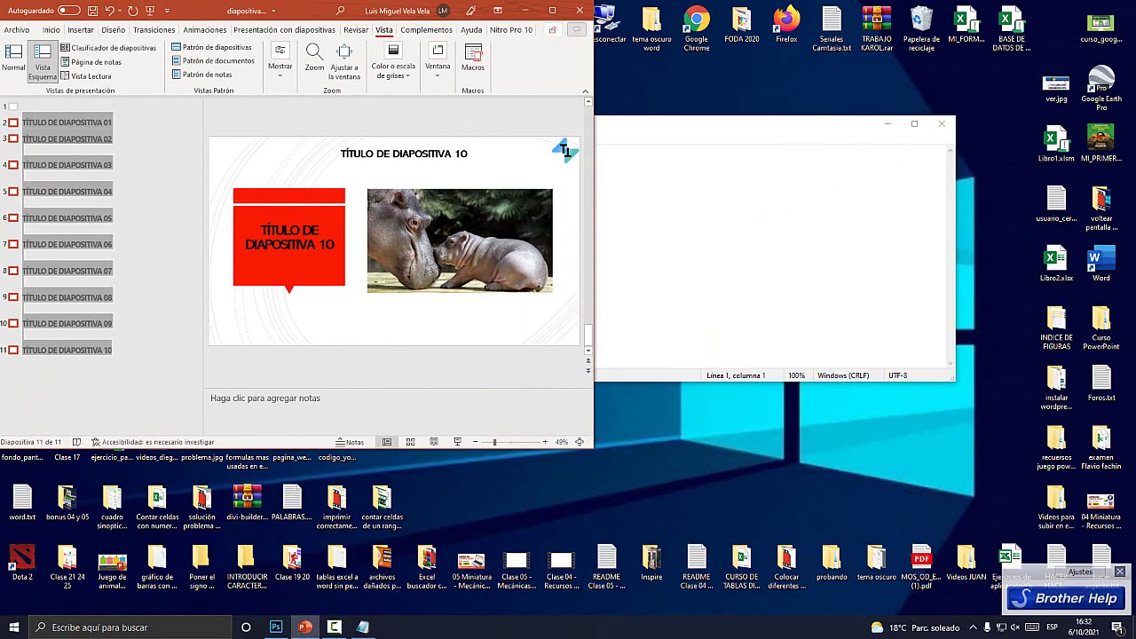
Step: Maximize PowerPoint, switch to Normal view, select the ÍNDICE content box, then return to Notepad
key(super+Up)
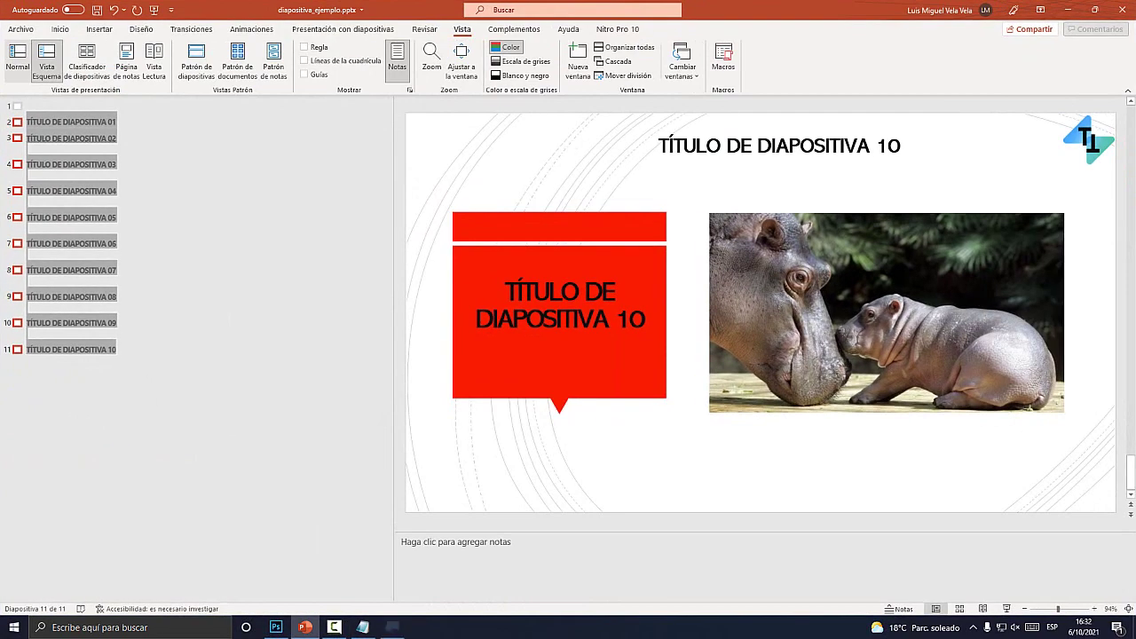
key(super+plus)
click(19, 62)
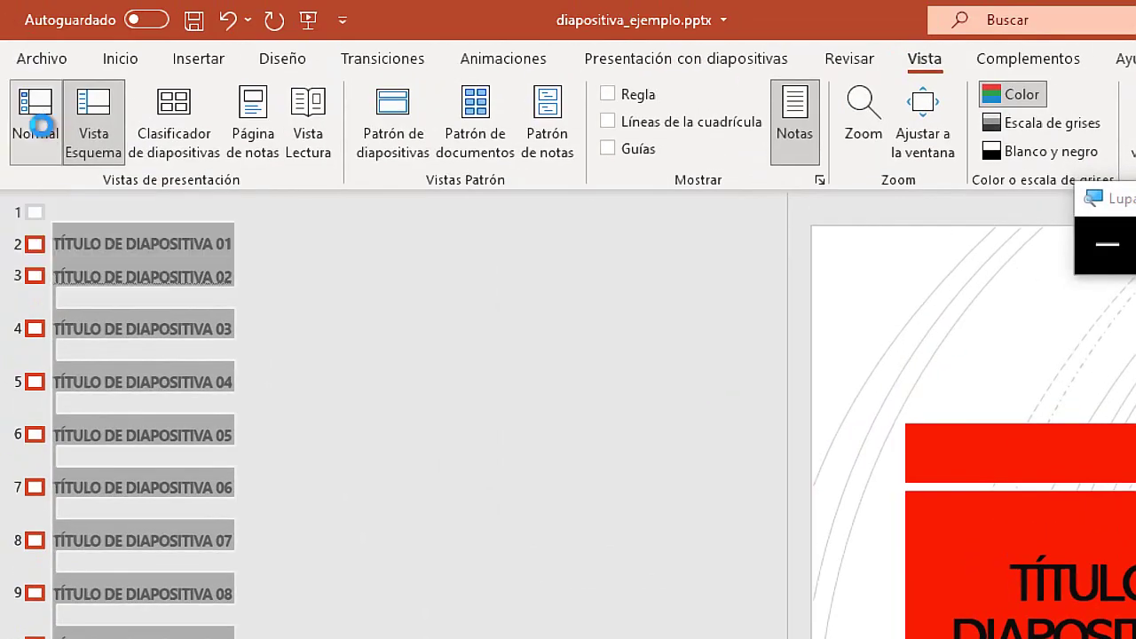
key(super+Escape)
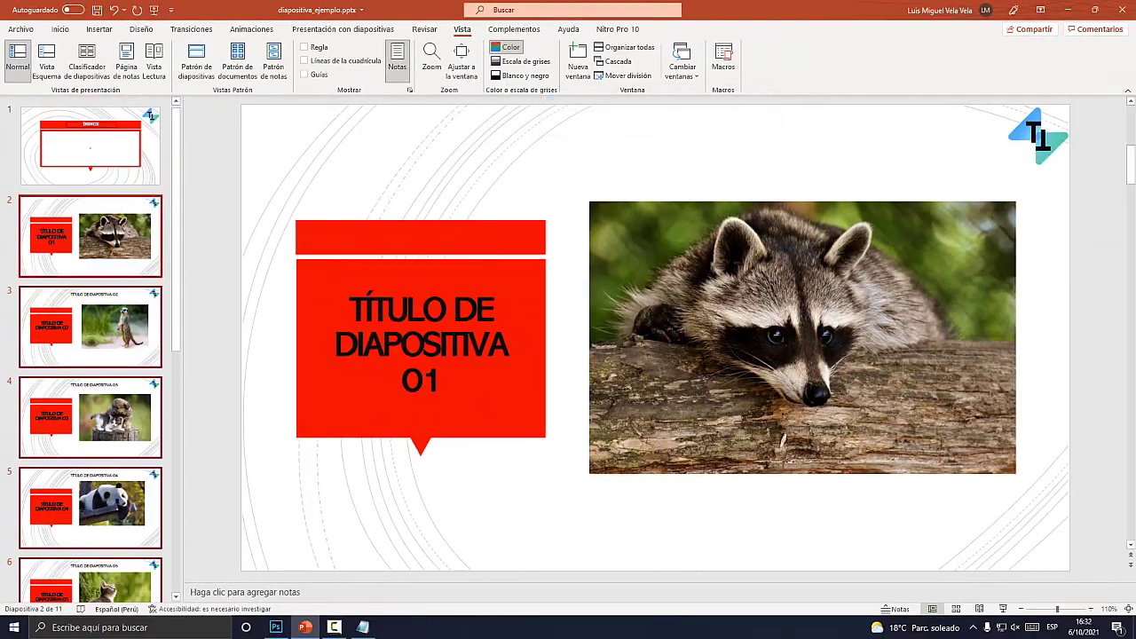
click(151, 115)
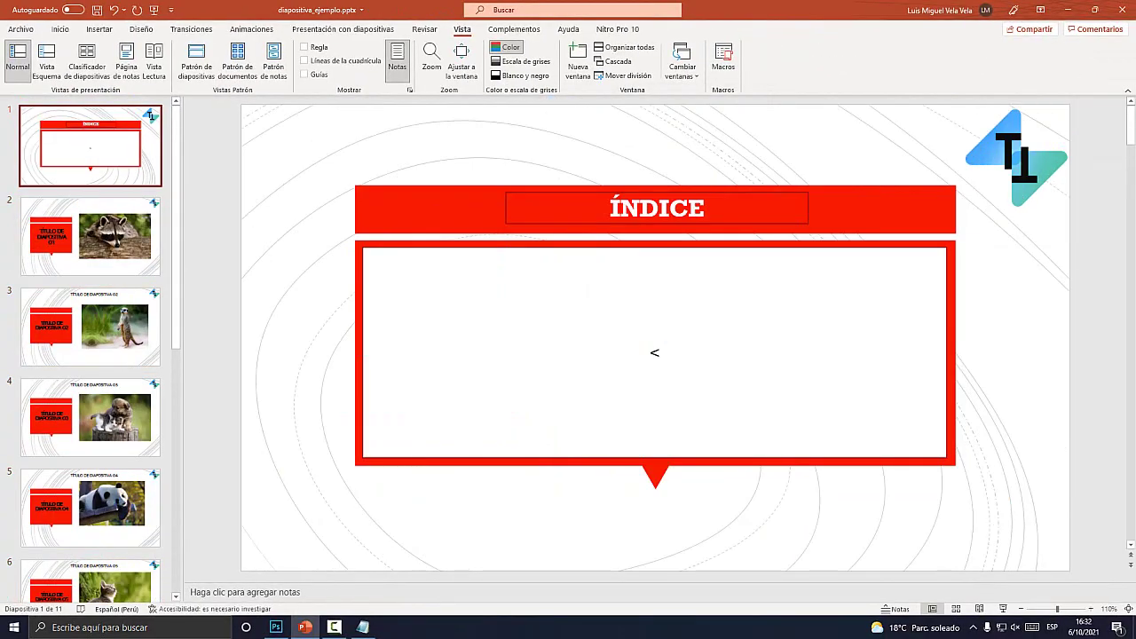
key(super+plus)
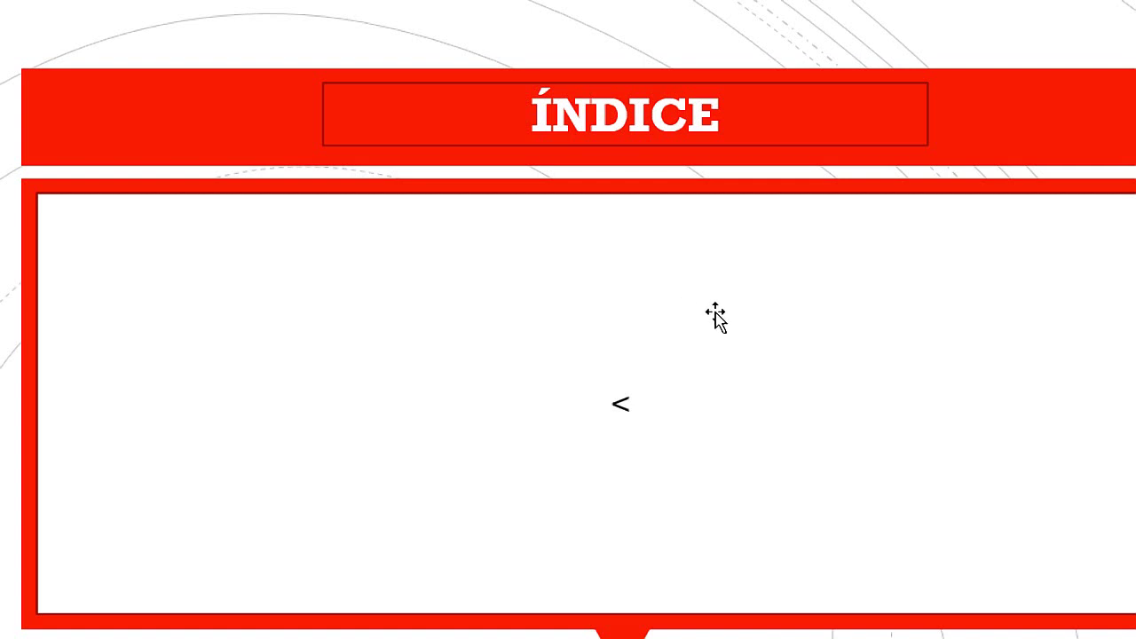
click(657, 351)
key(super+Escape)
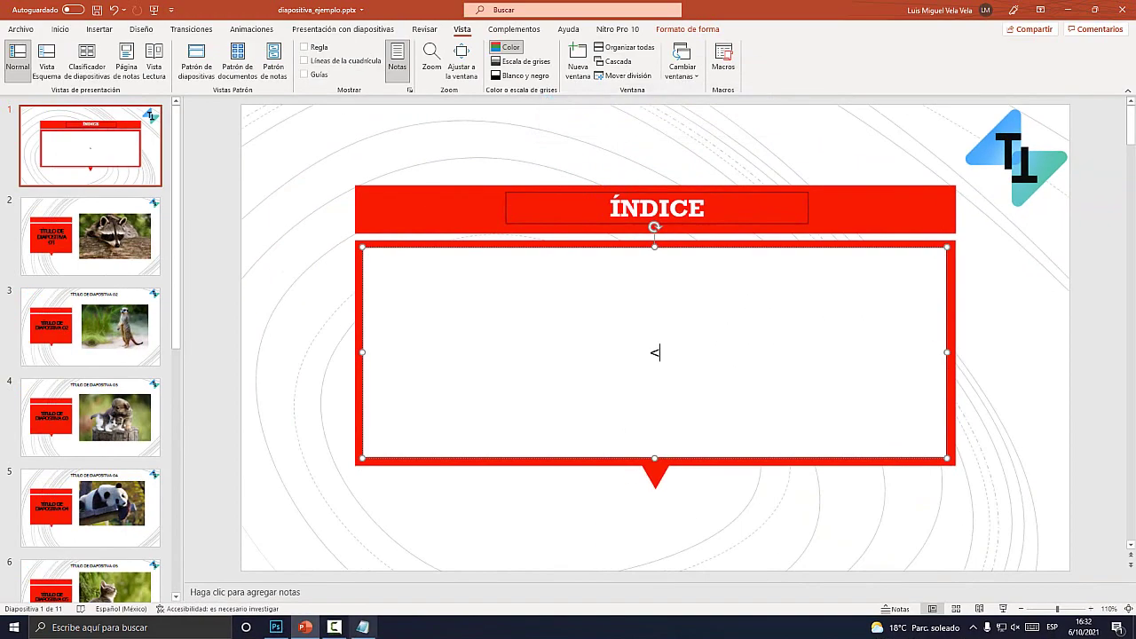
key(alt+Tab)
Step: Prefix the first five title lines with the numbers 1. through 5
key(ctrl+a)
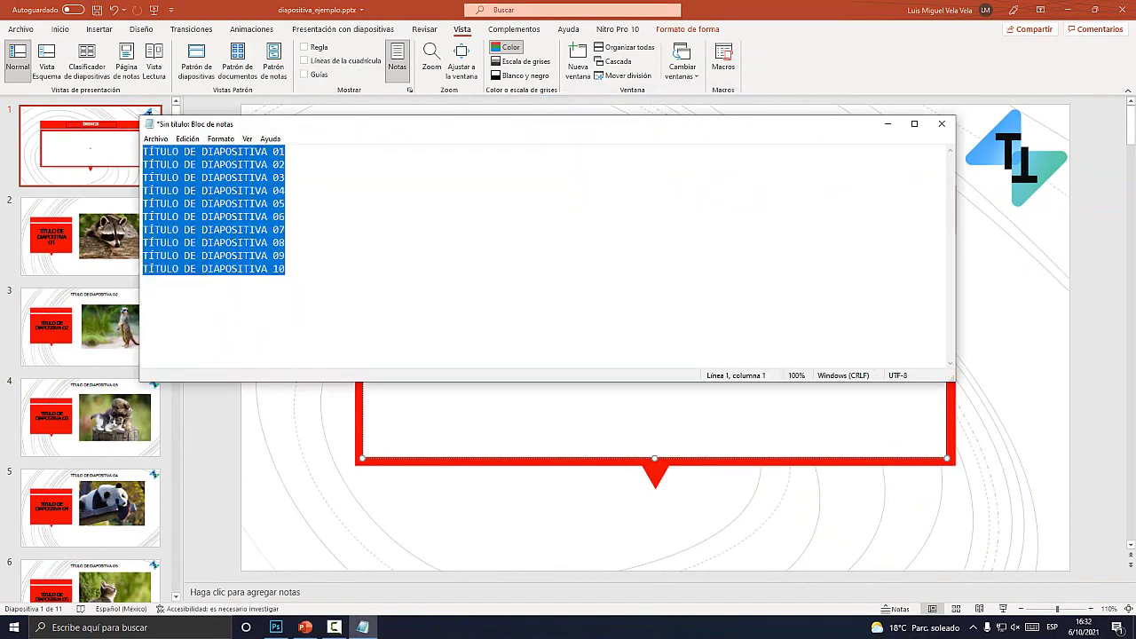
right_click(174, 165)
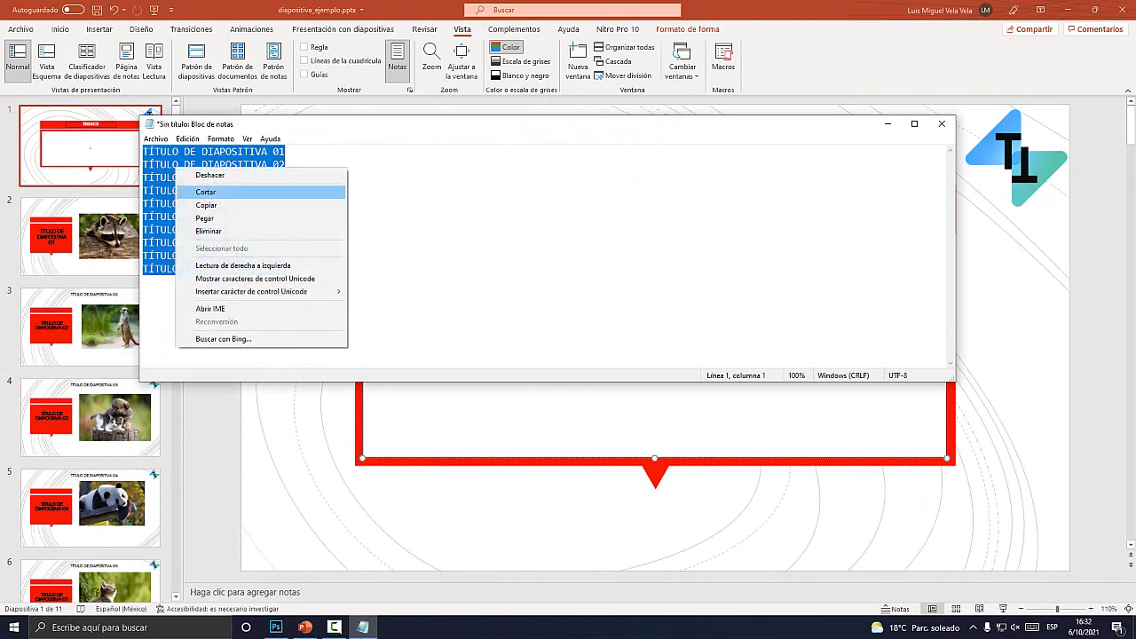
click(151, 164)
drag(266, 124, 444, 205)
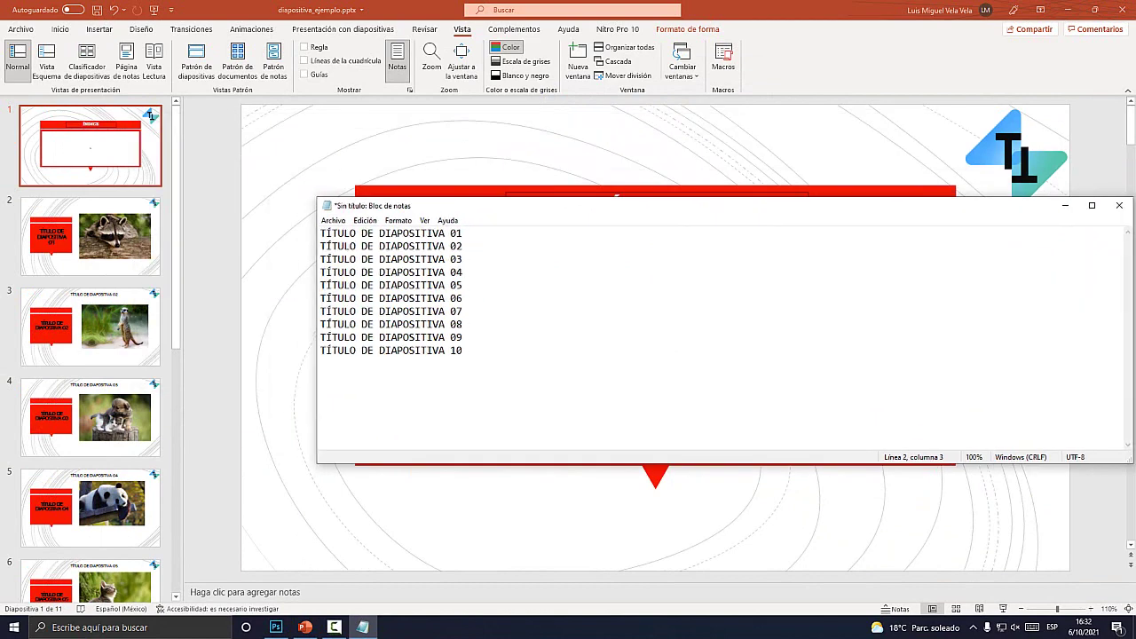
key(super+plus)
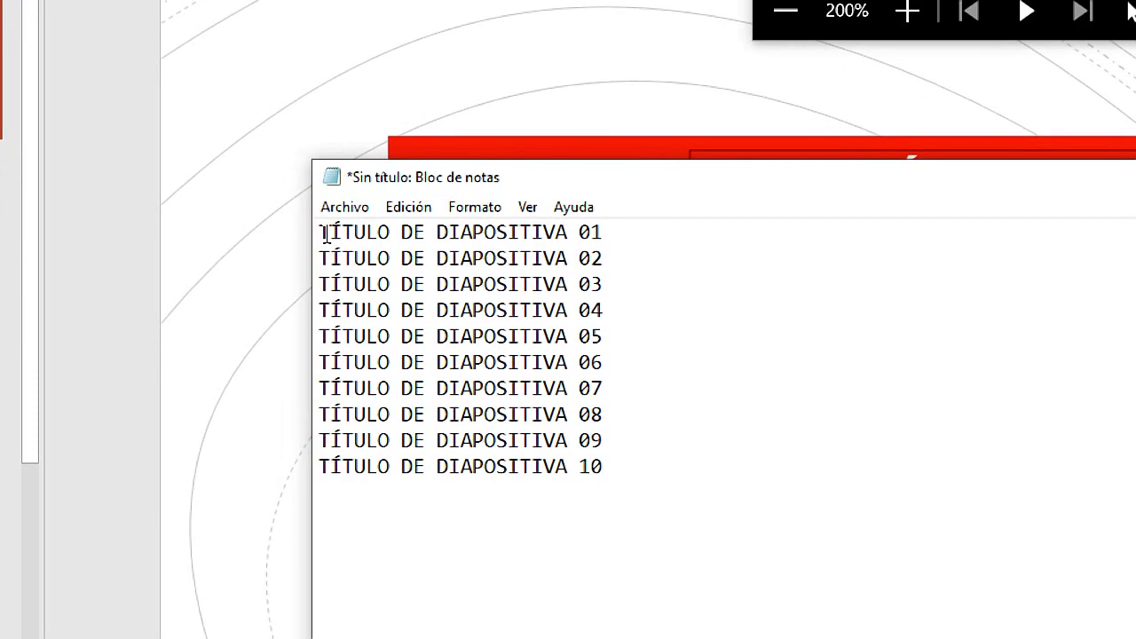
text(1.)
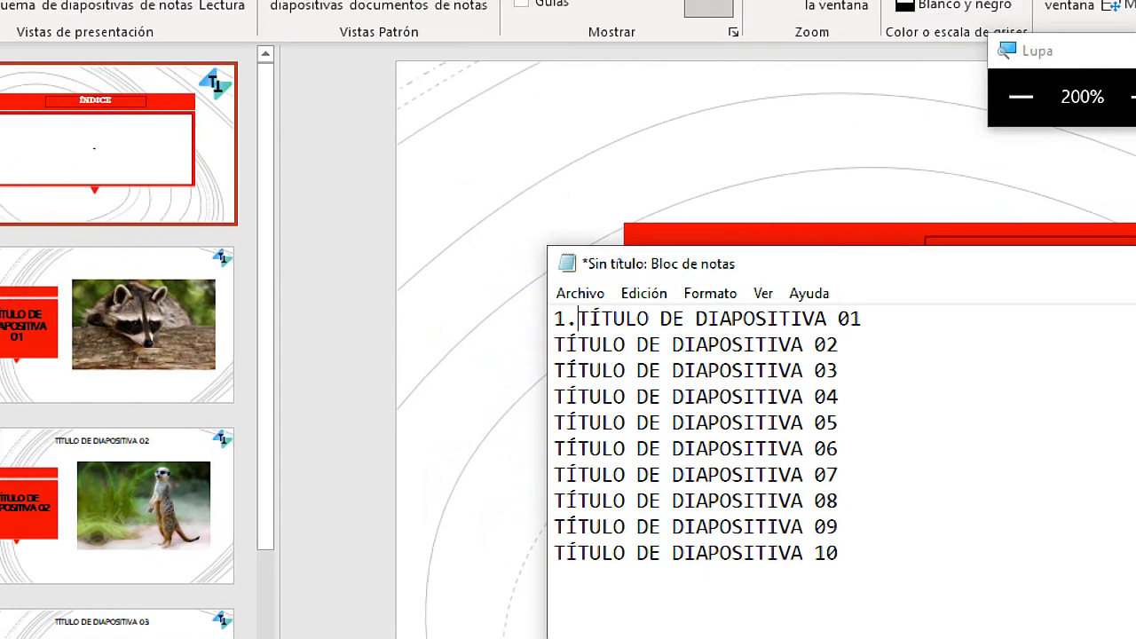
key(Down)
key(Home)
text(2)
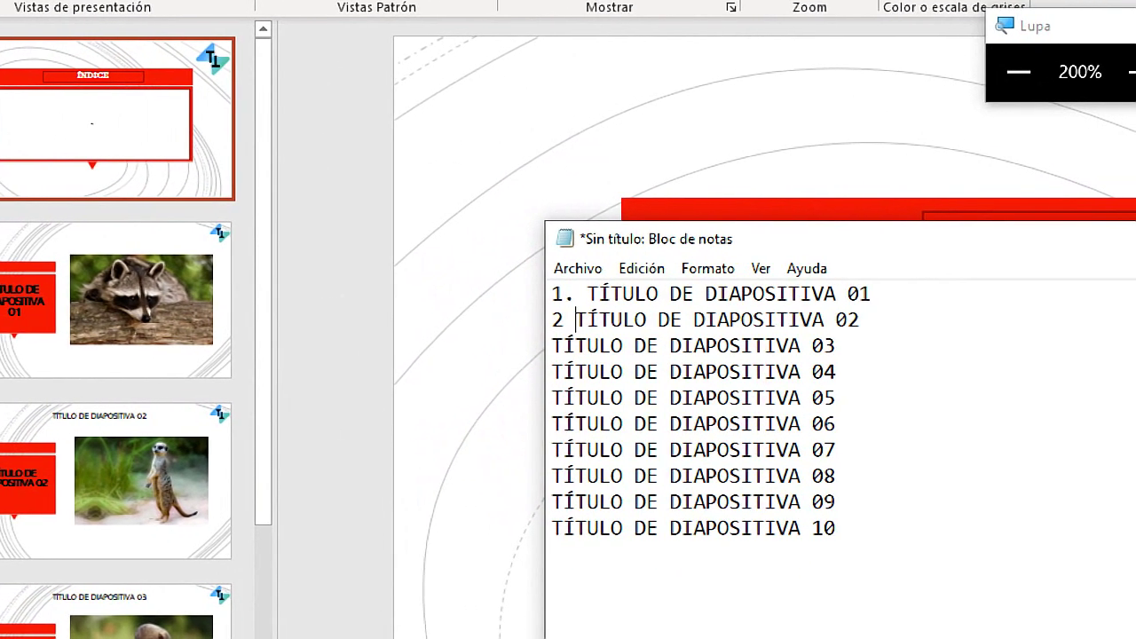
text(.)
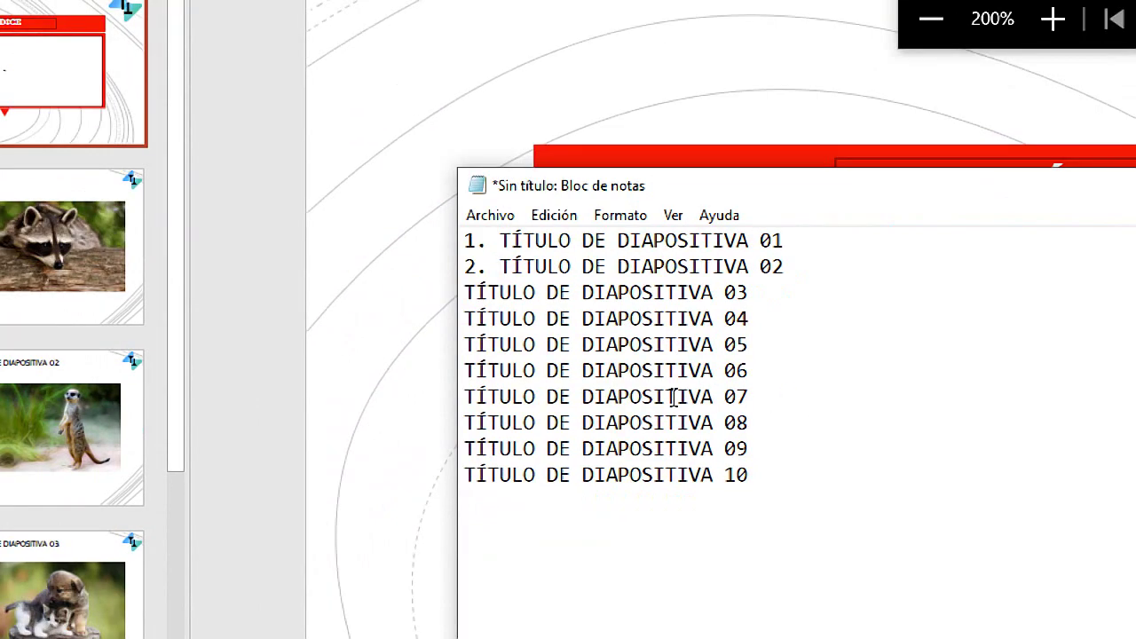
click(461, 293)
text(3. )
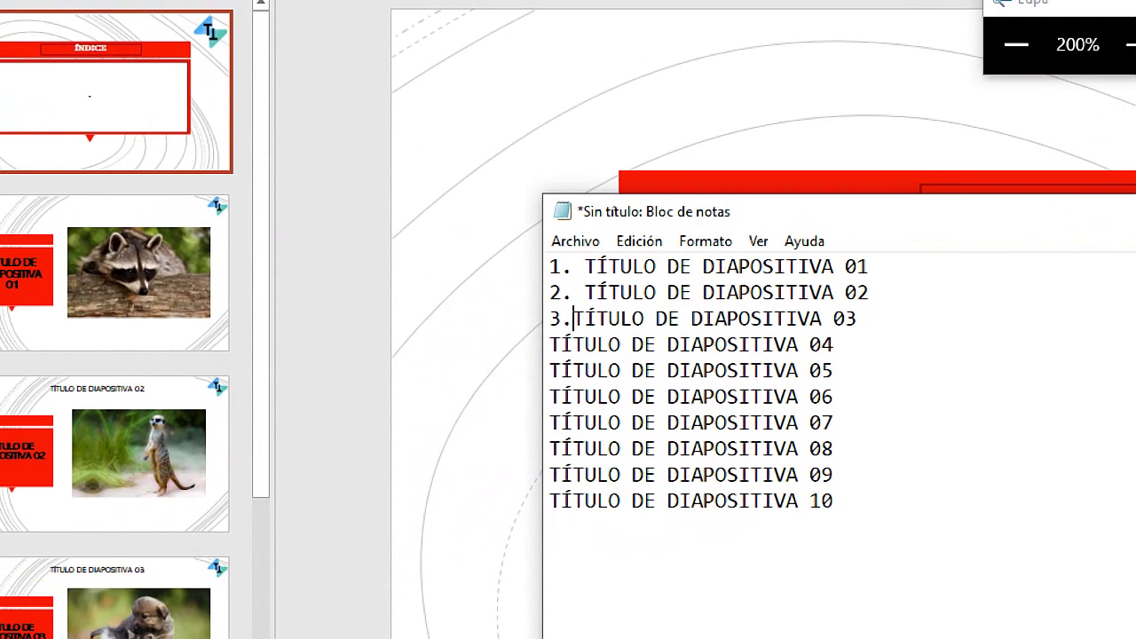
text(4)
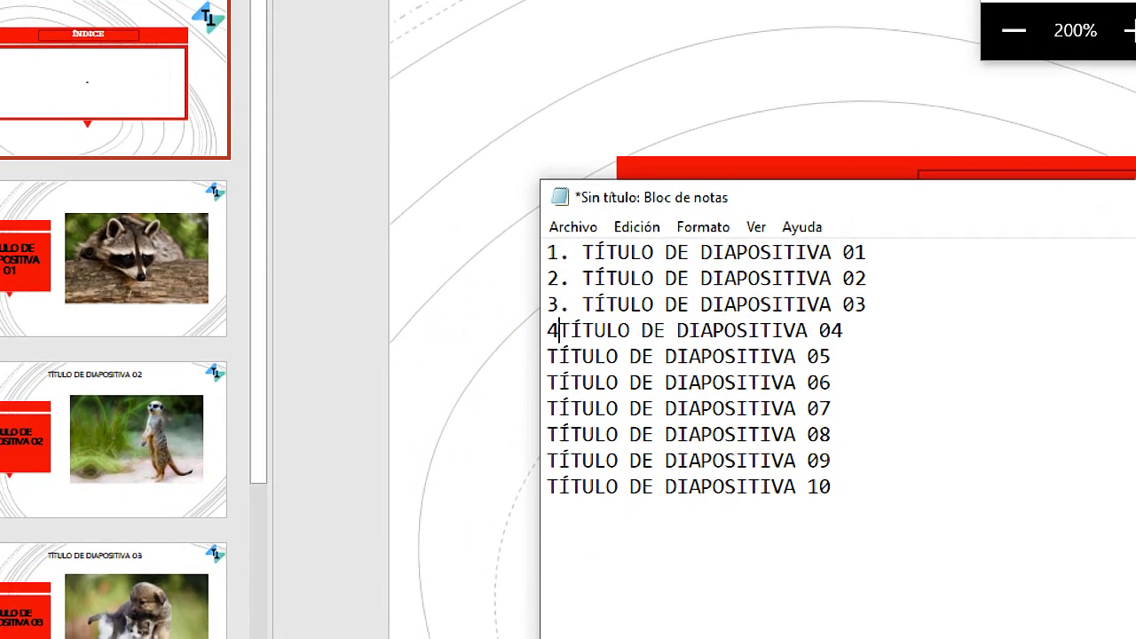
text(.)
click(534, 372)
text(5.)
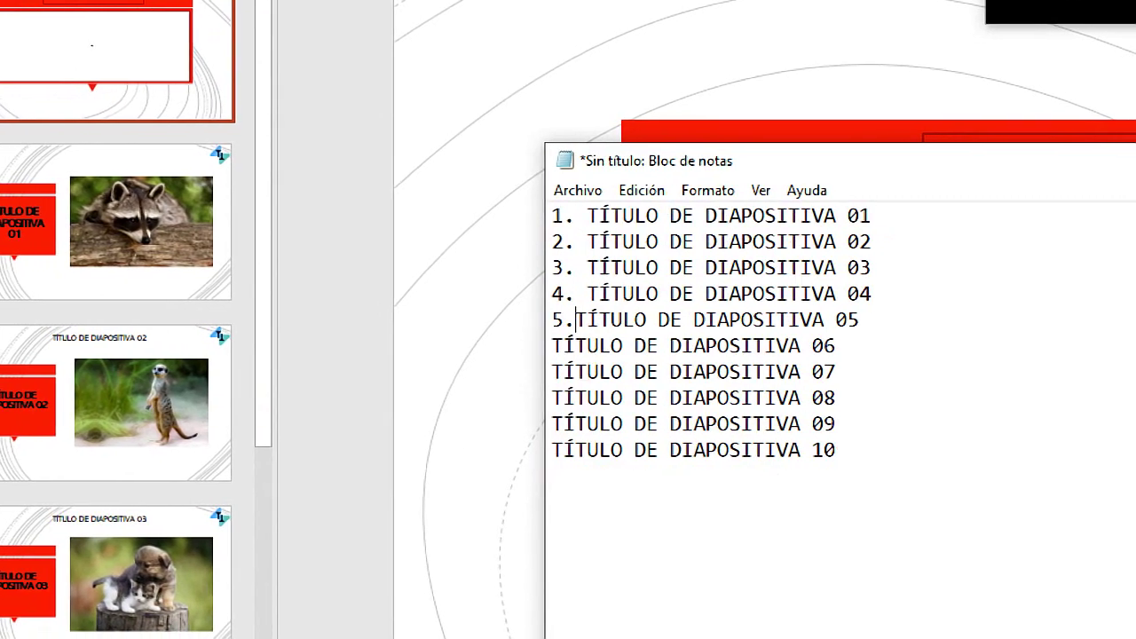
Step: Prefix the remaining title lines with the numbers 6. through 10
key(Down)
key(Home)
text(6.)
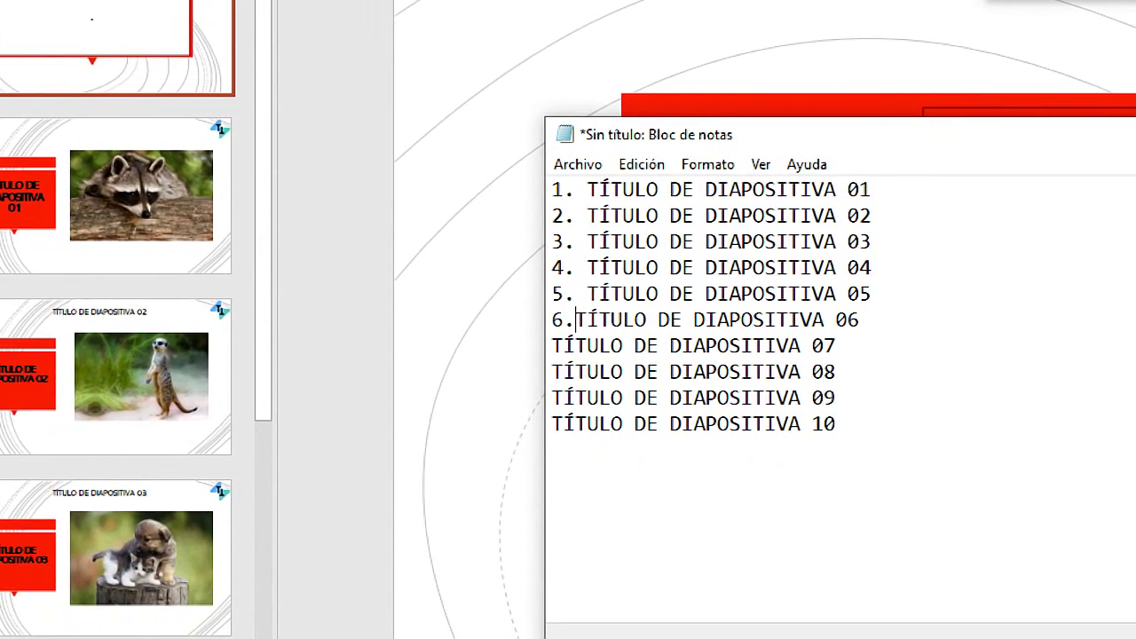
key(Down)
key(Home)
text(7.)
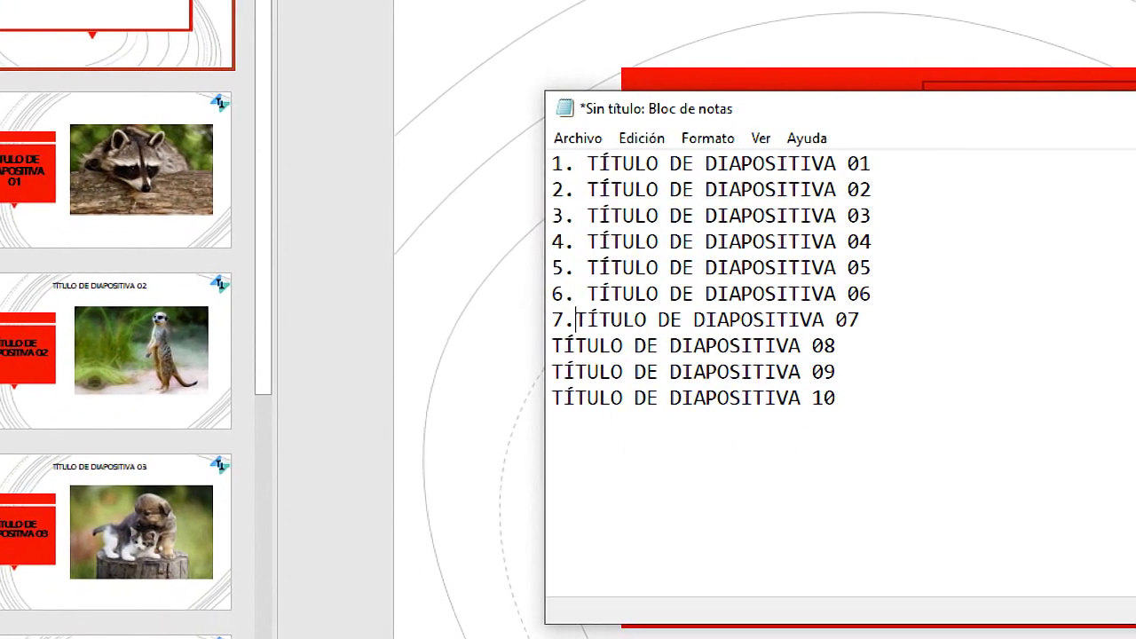
key(Down)
key(Home)
text(8.)
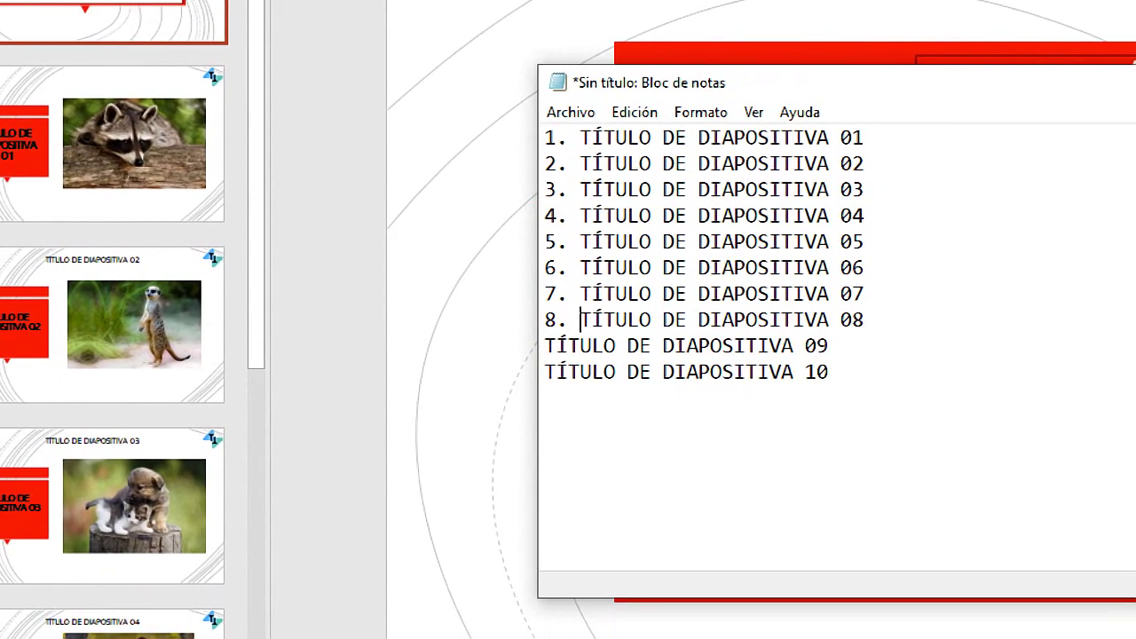
key(Down)
key(Home)
text(9)
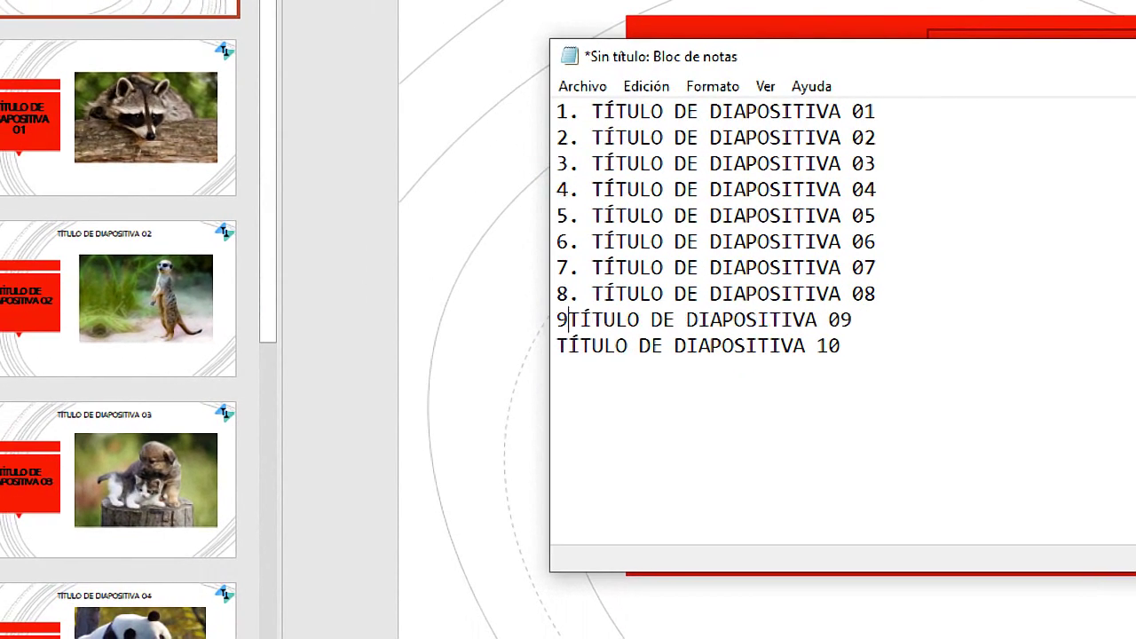
text(.)
key(End)
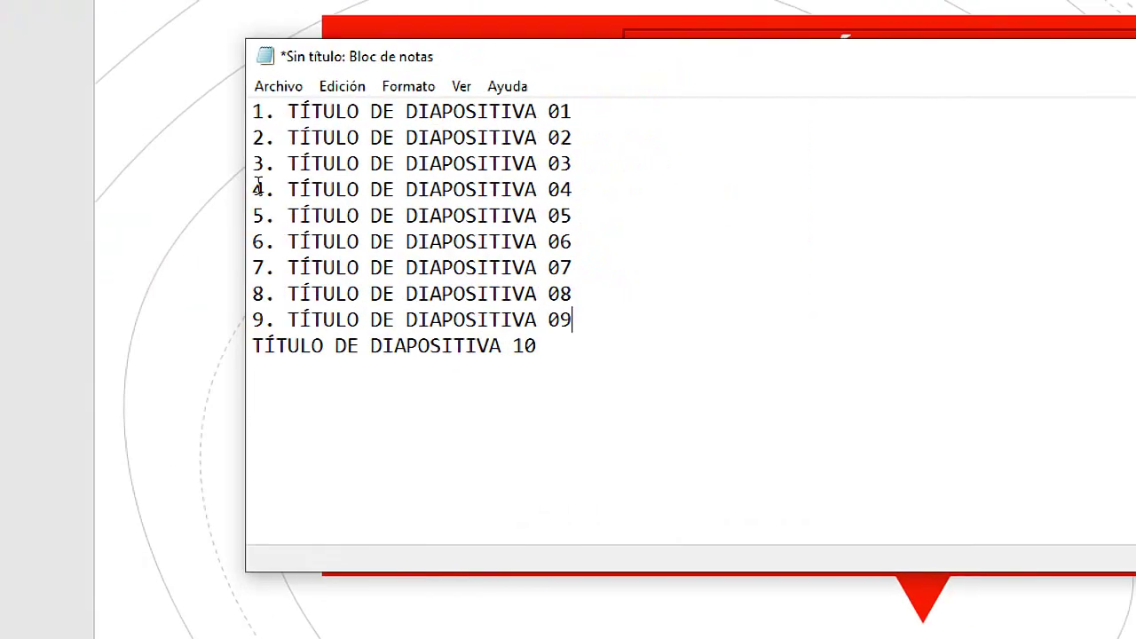
key(Down)
key(Home)
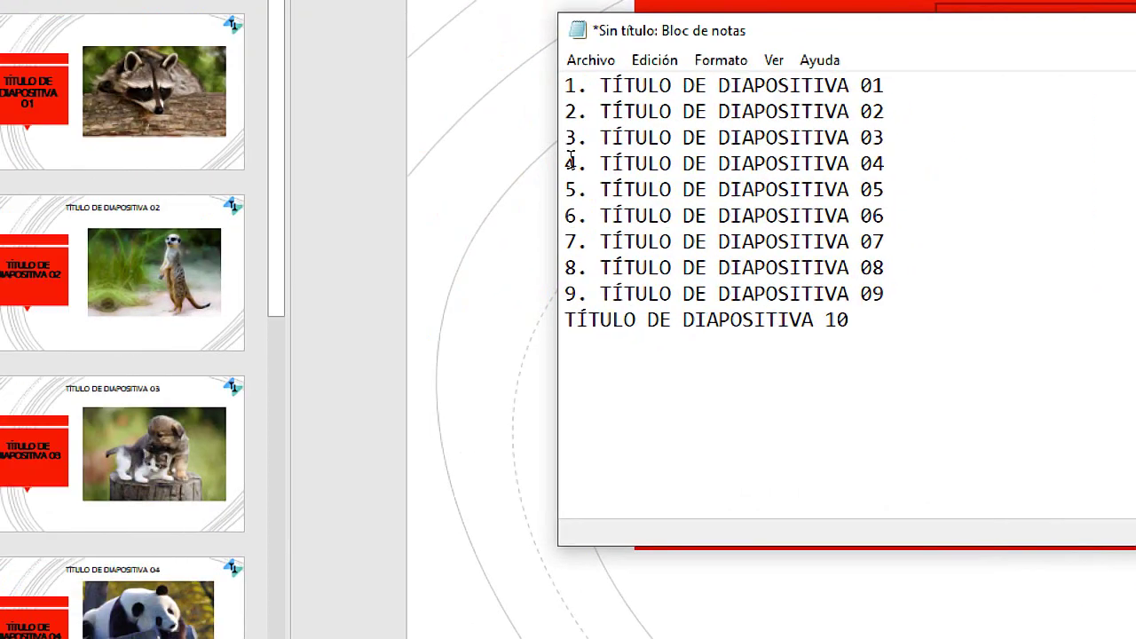
text(10.)
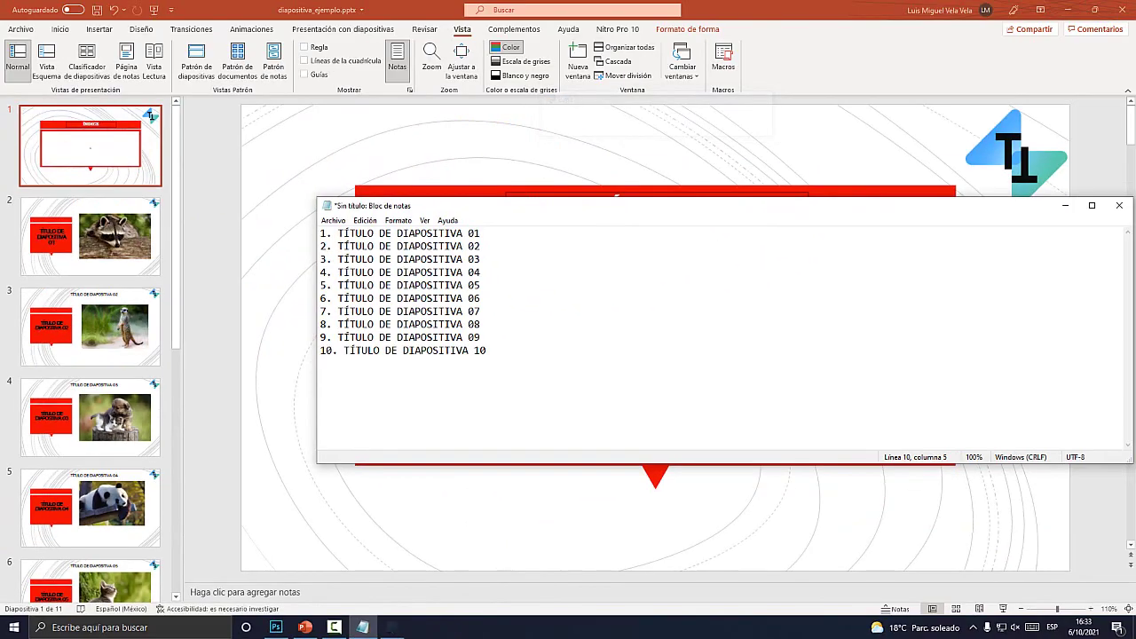
Step: Copy the ten numbered title lines from Notepad
drag(462, 205, 575, 280)
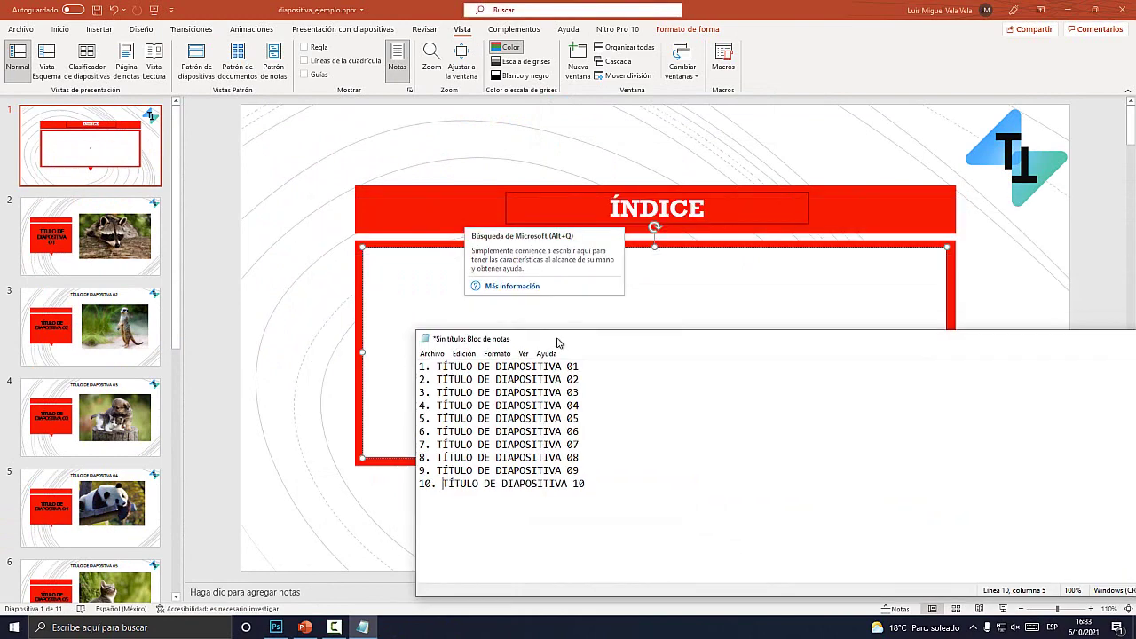
drag(601, 426, 434, 308)
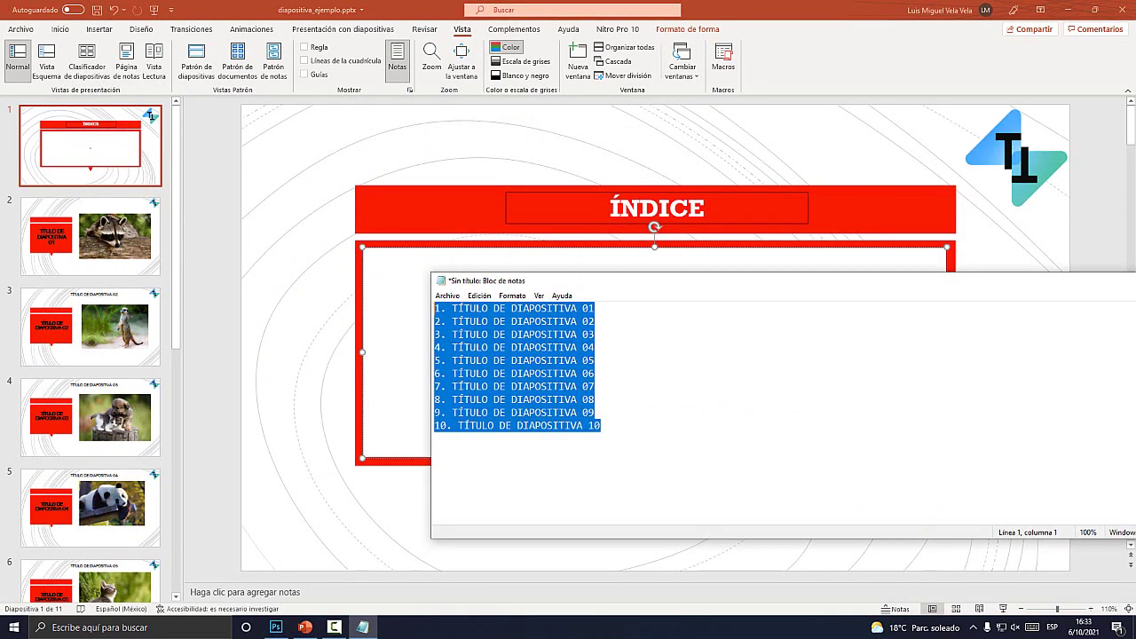
right_click(520, 337)
click(550, 373)
click(390, 355)
text(<)
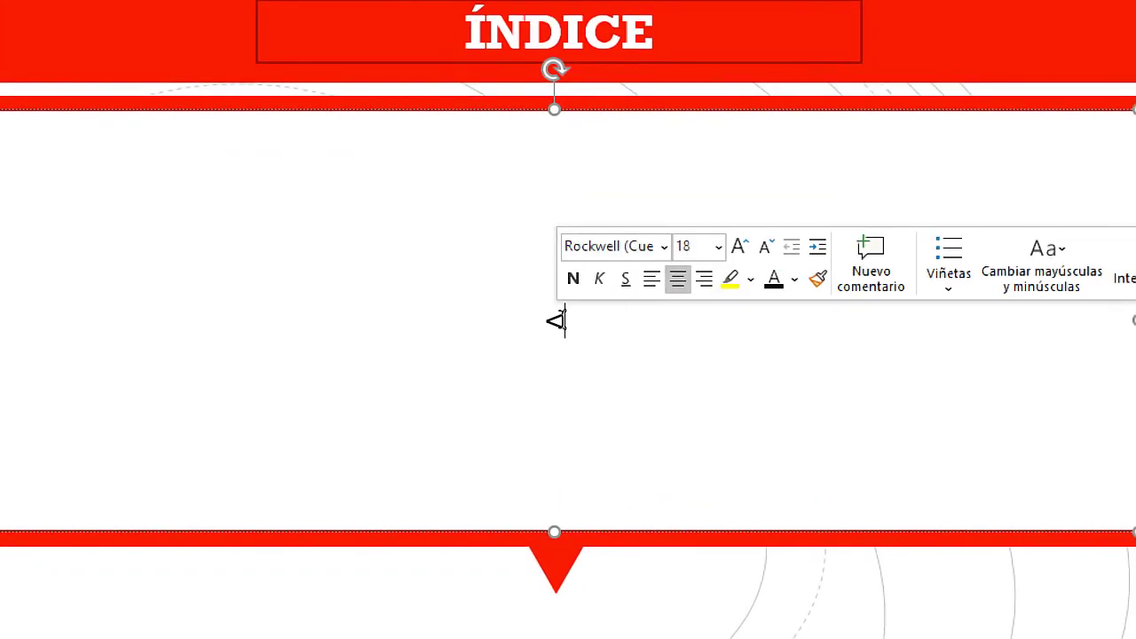
Step: Paste the numbered list into the ÍNDICE content box using Editar texto and Ctrl+V
click(565, 319)
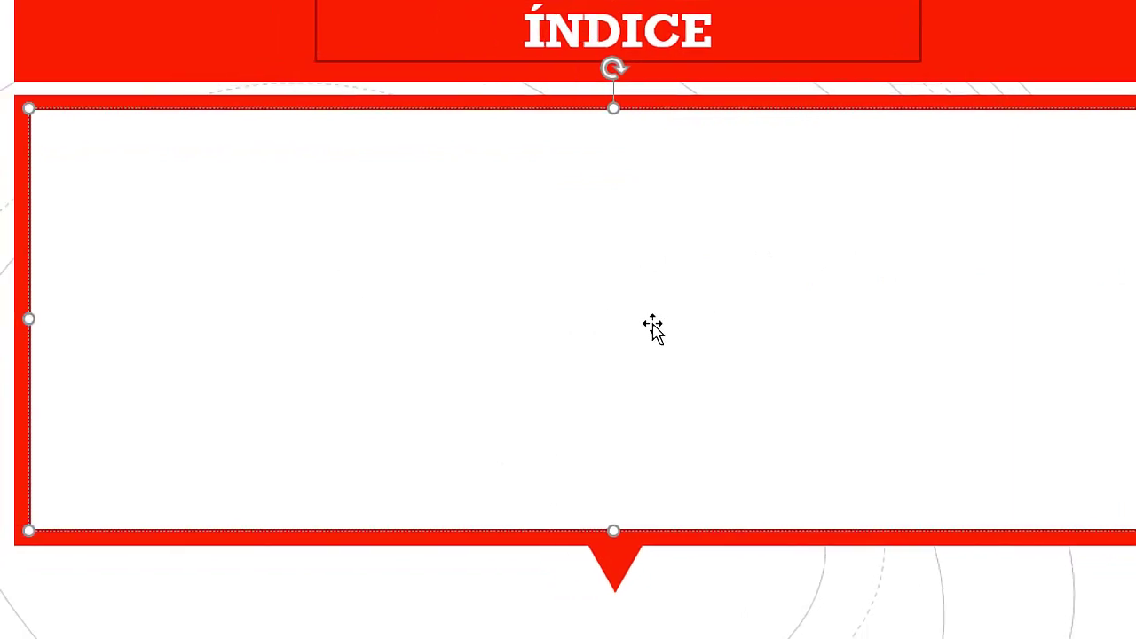
right_click(618, 321)
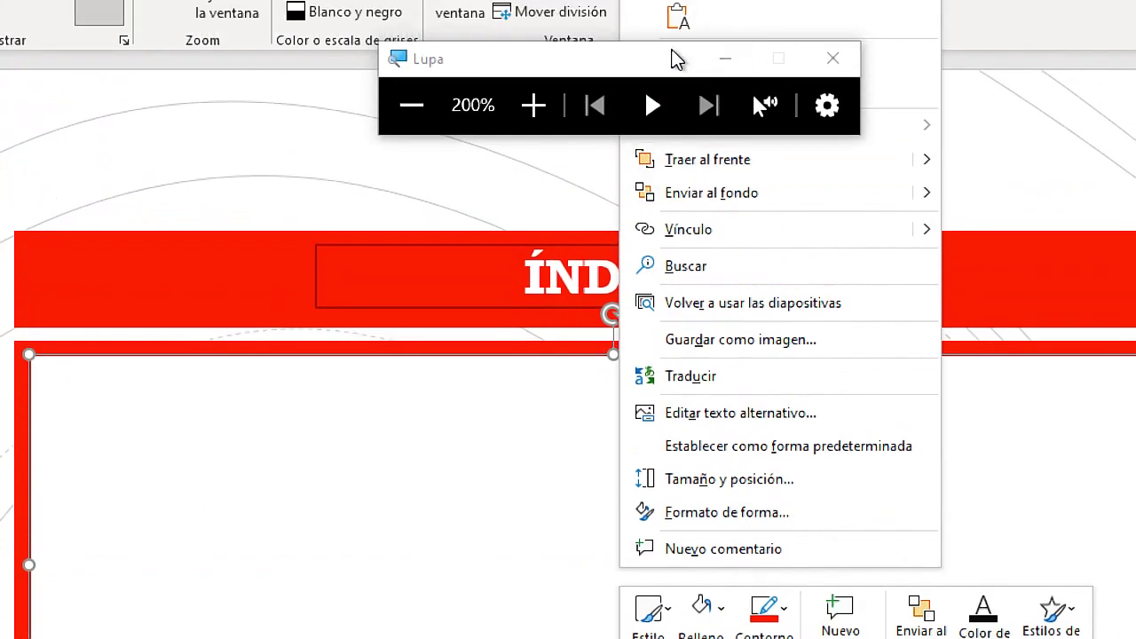
drag(674, 59, 349, 99)
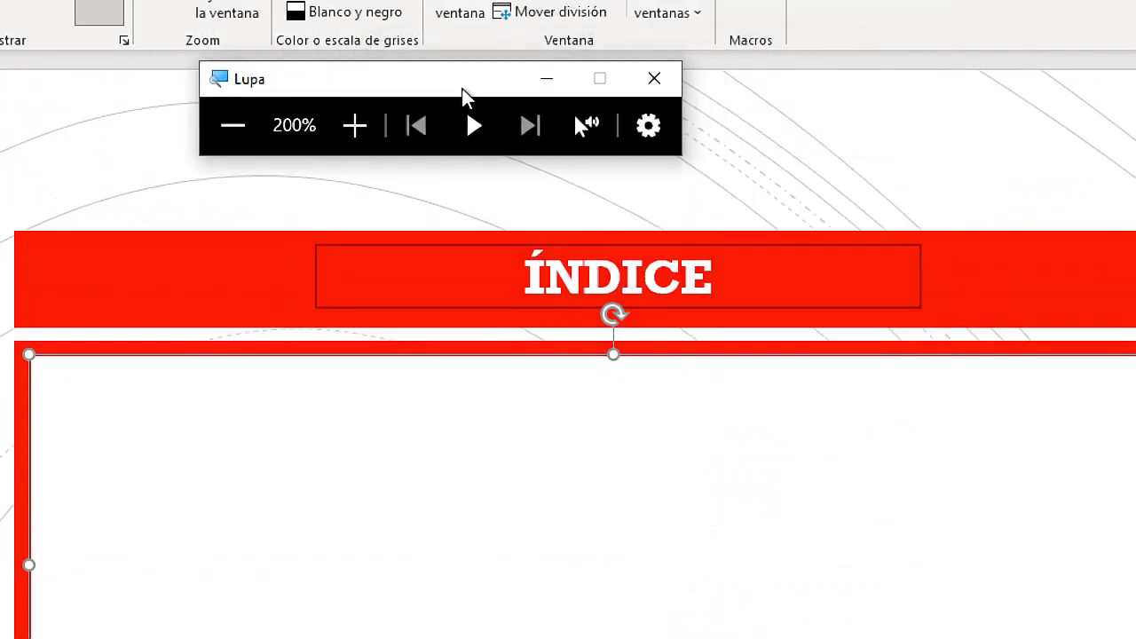
key(super+Escape)
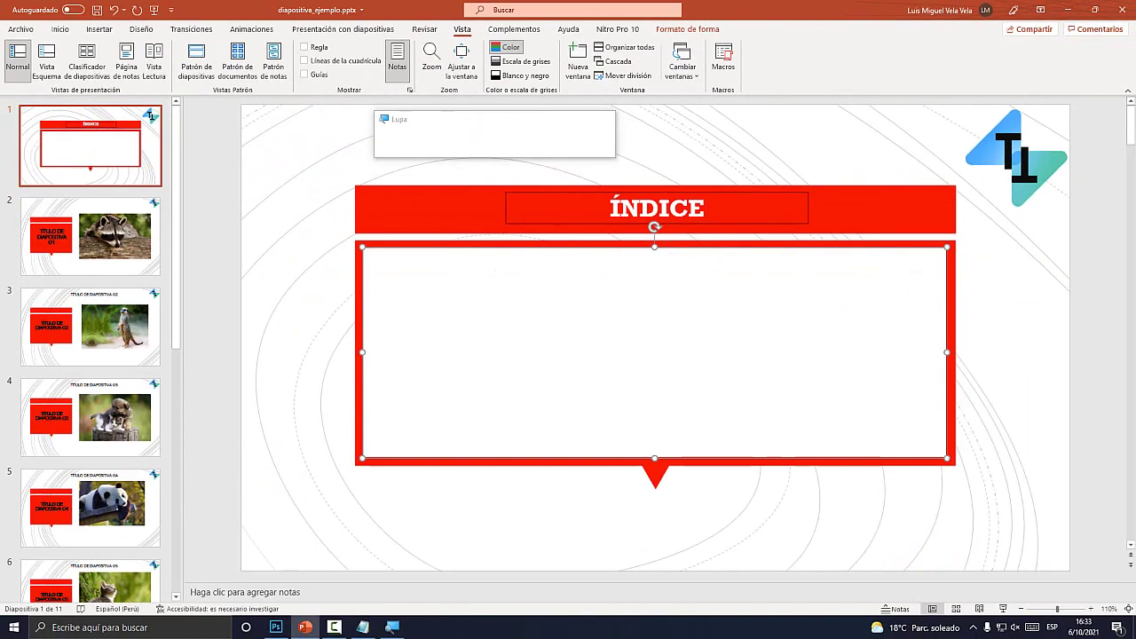
right_click(653, 276)
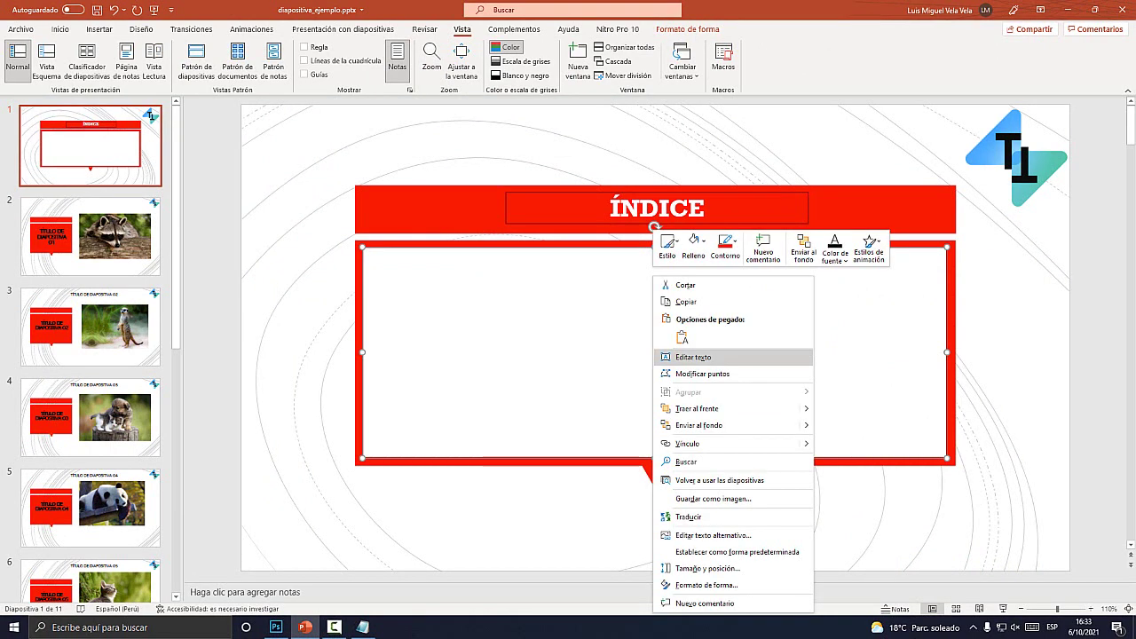
key(Escape)
right_click(639, 274)
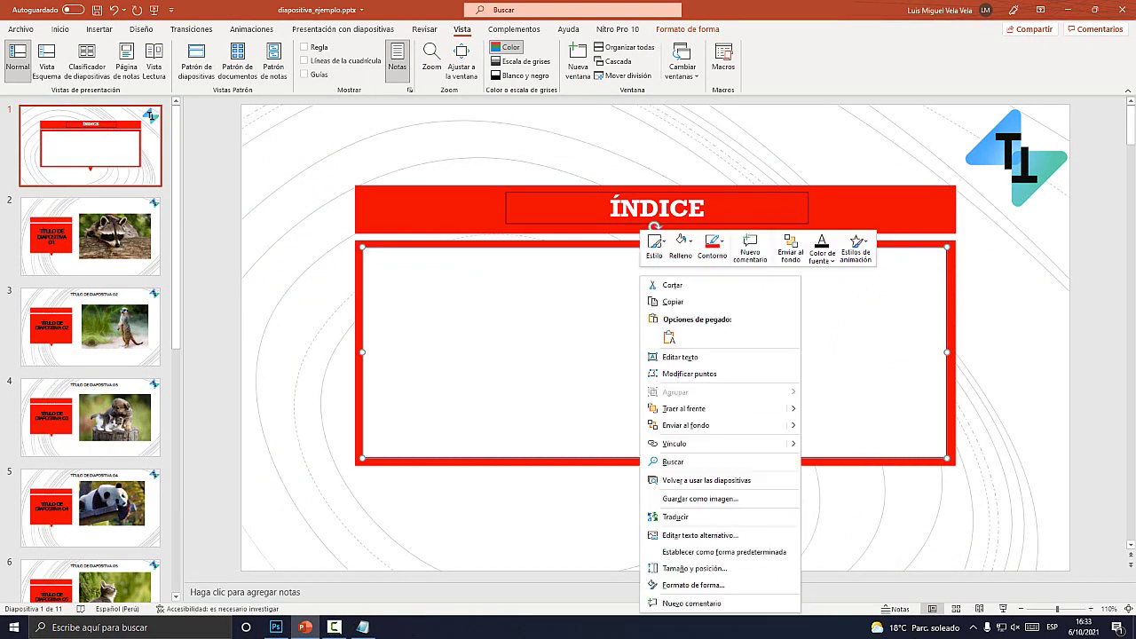
click(674, 357)
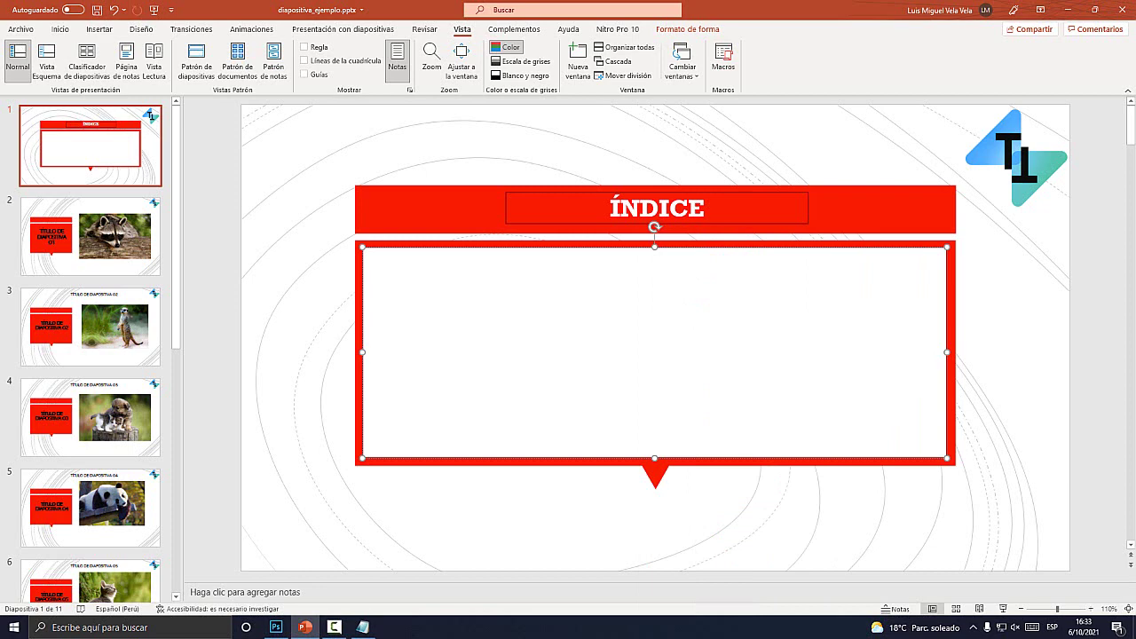
key(ctrl+v)
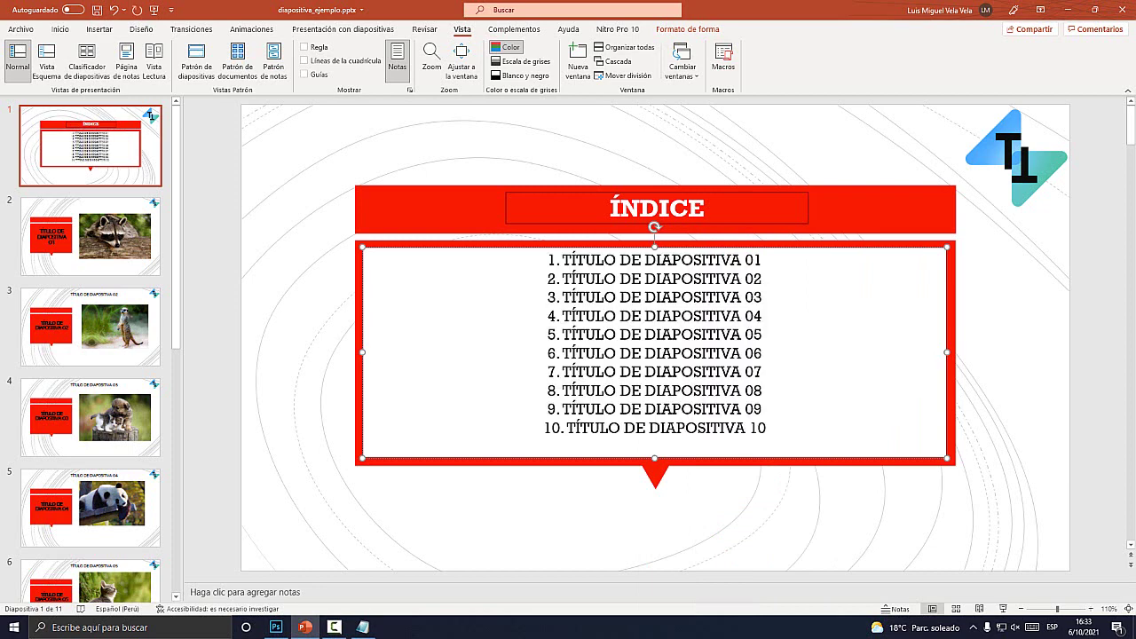
Step: Left-align the ten-line index list in the ÍNDICE box
drag(654, 443, 545, 257)
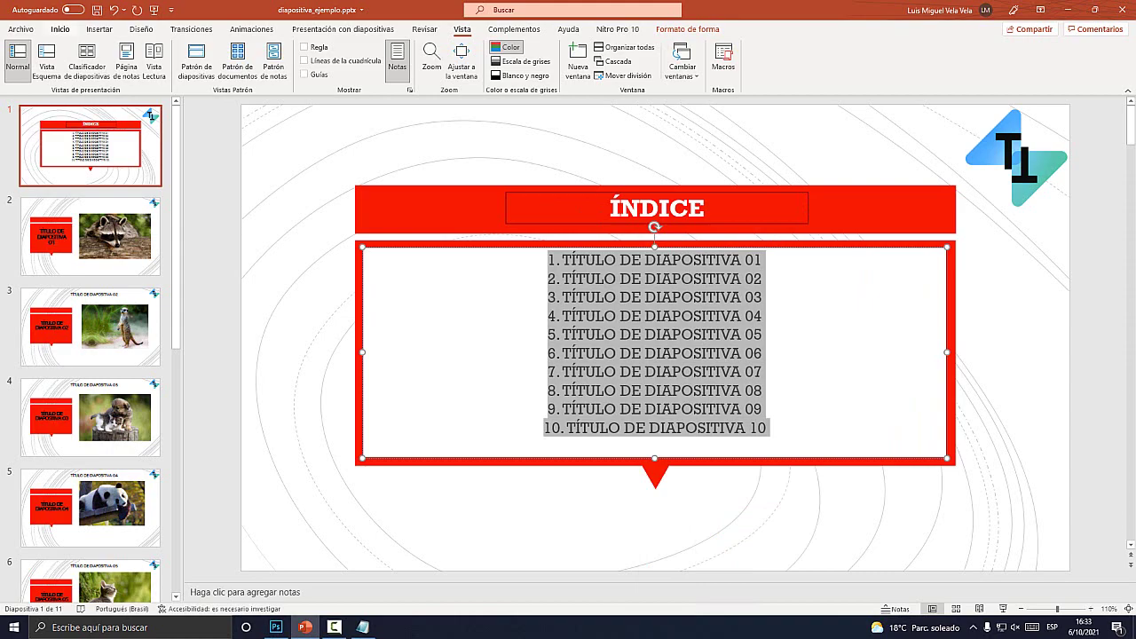
key(super+plus)
click(59, 29)
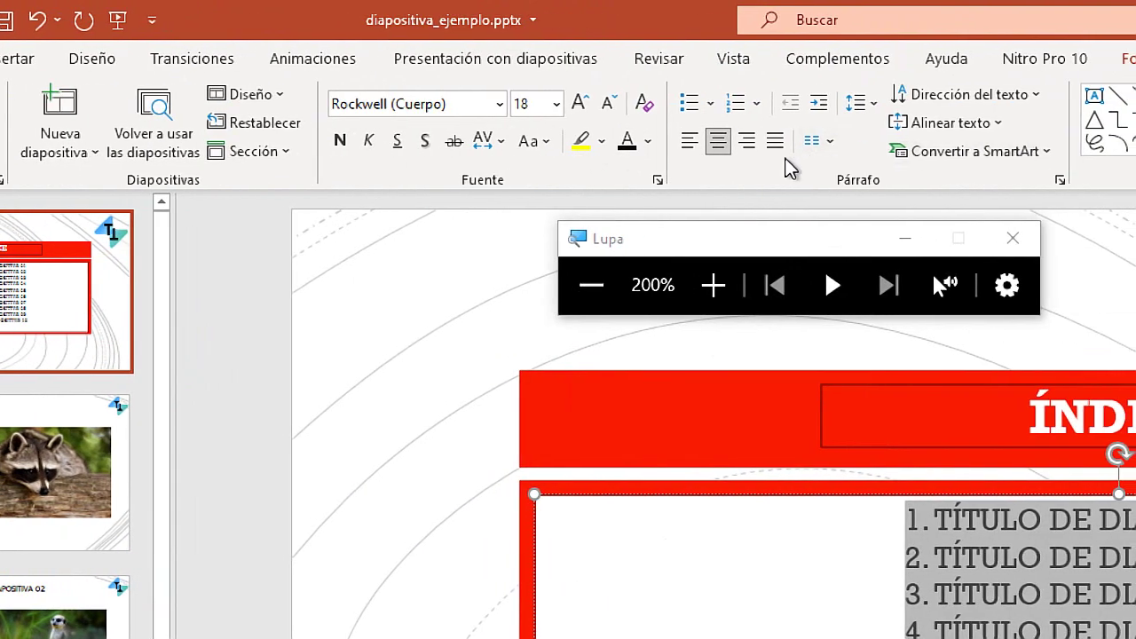
click(689, 141)
key(super+Escape)
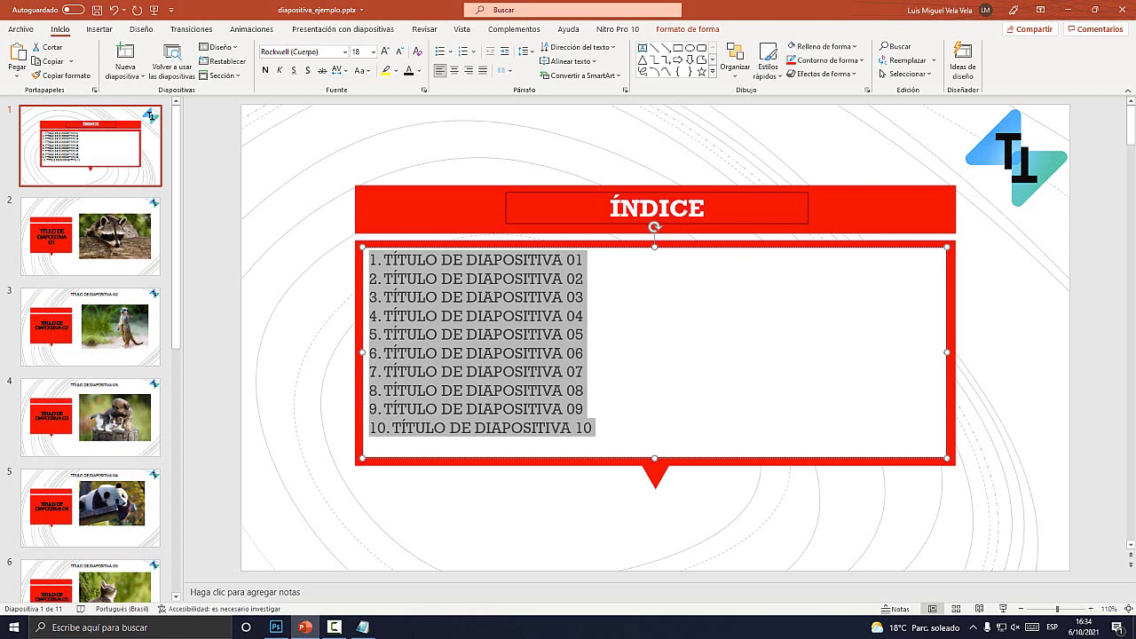
click(537, 278)
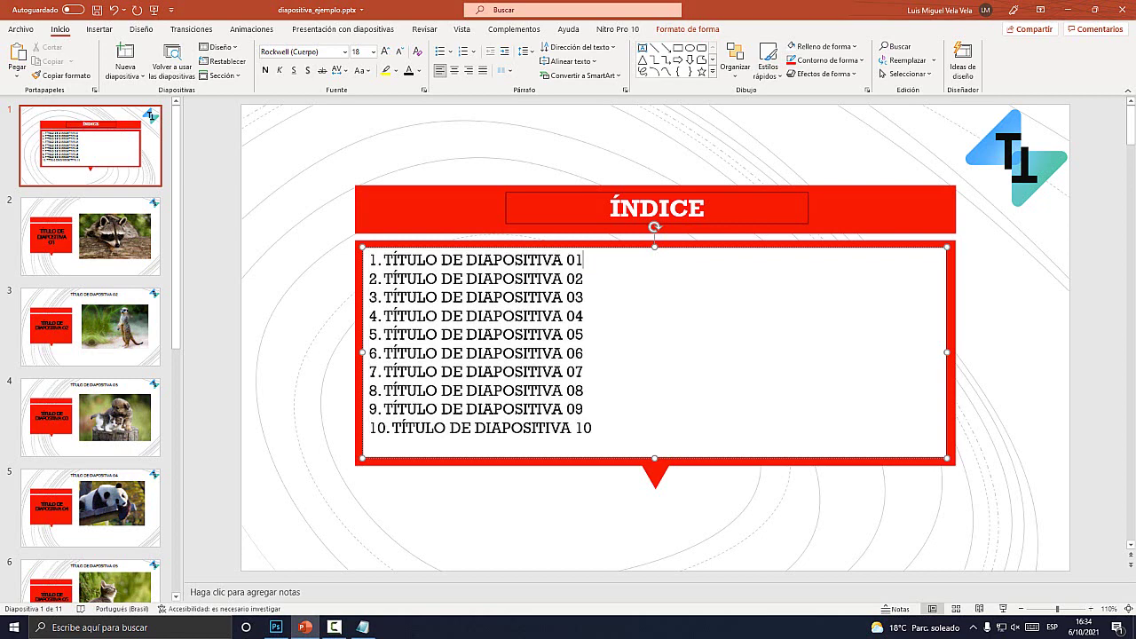
Step: Reselect the list and cycle its capitalisation with Shift+F3 toward sentence case
mouse_move(592, 427)
mouse_down()
mouse_move(444, 334)
mouse_move(369, 259)
mouse_up()
key(shift+F3)
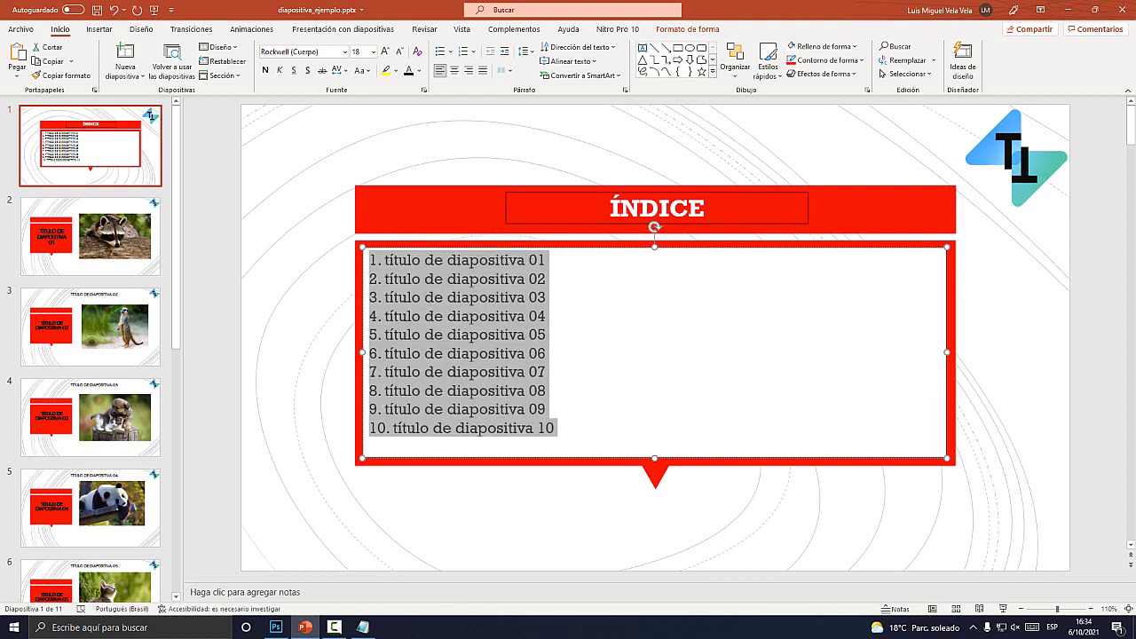
key(shift+F3)
key(shift+F3)
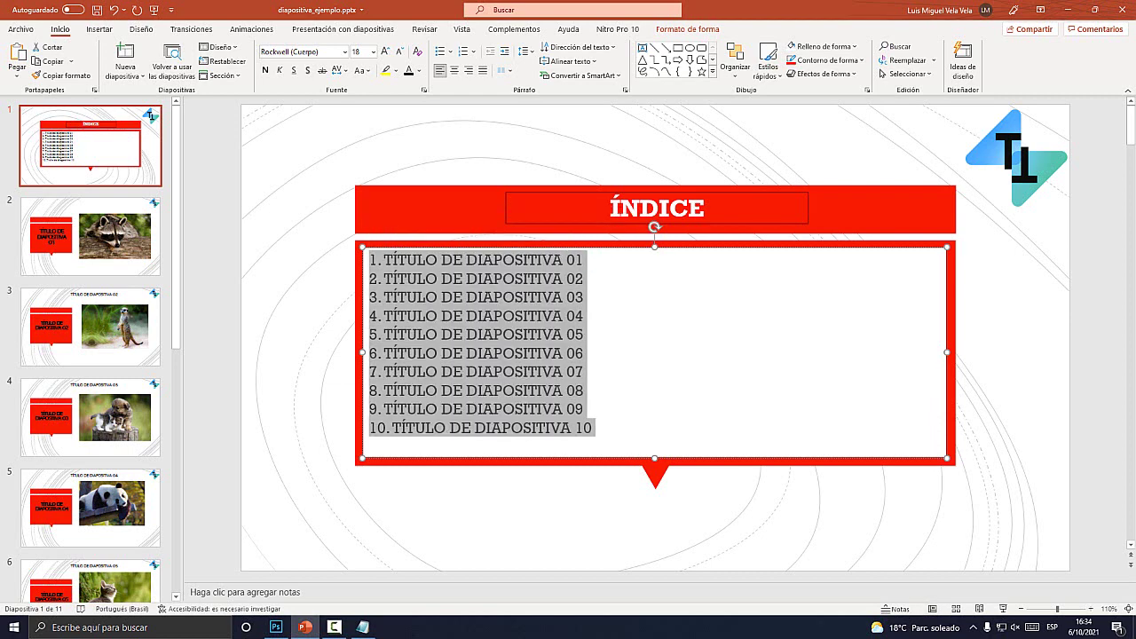
key(shift+F3)
key(shift+F3)
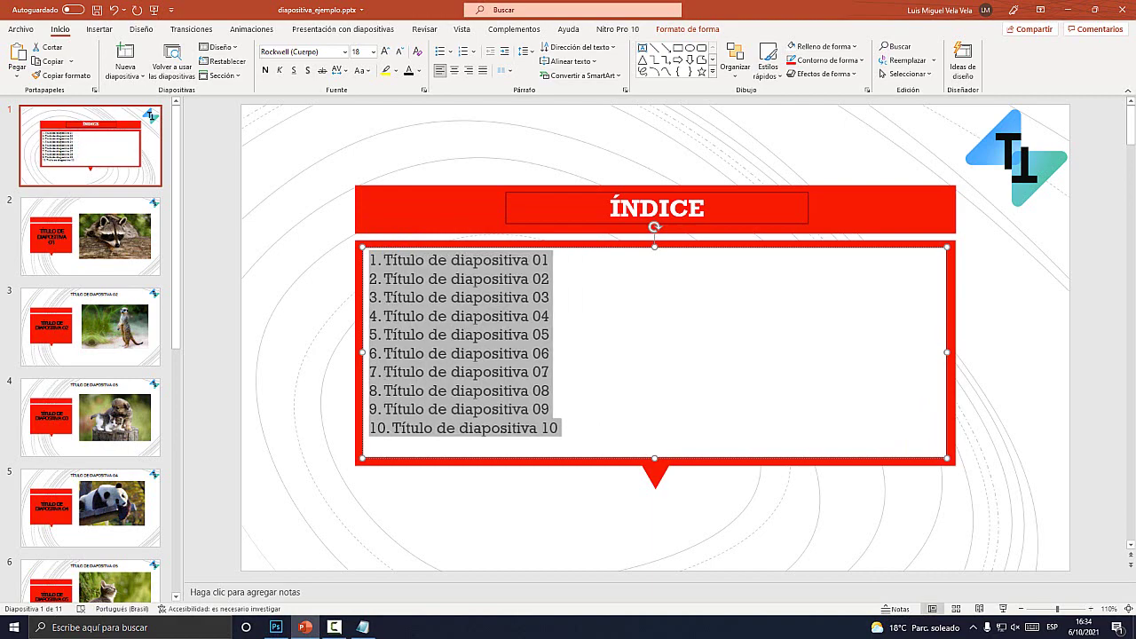
Step: Revert the keyboard image to its opened state and circle the left Shift and F3 keys in red
click(276, 627)
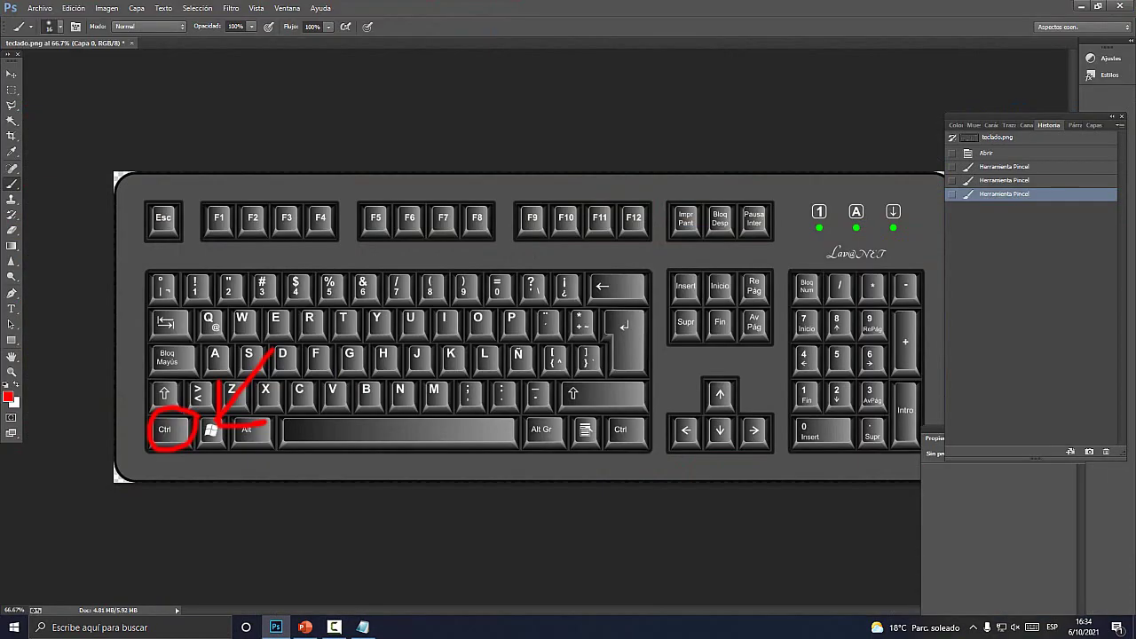
click(286, 8)
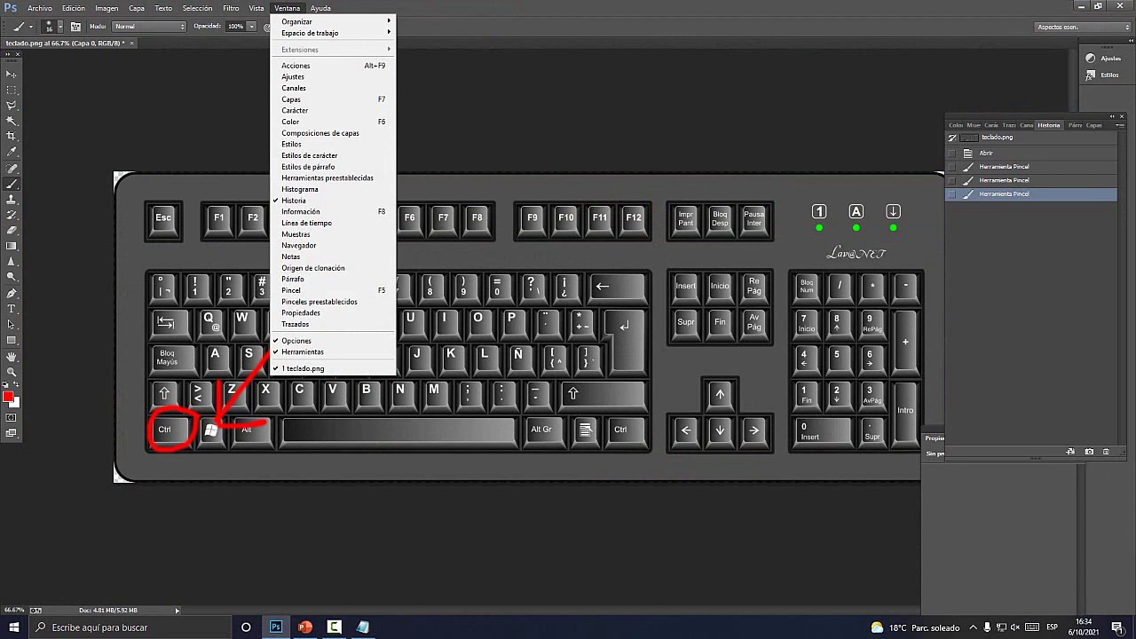
click(986, 153)
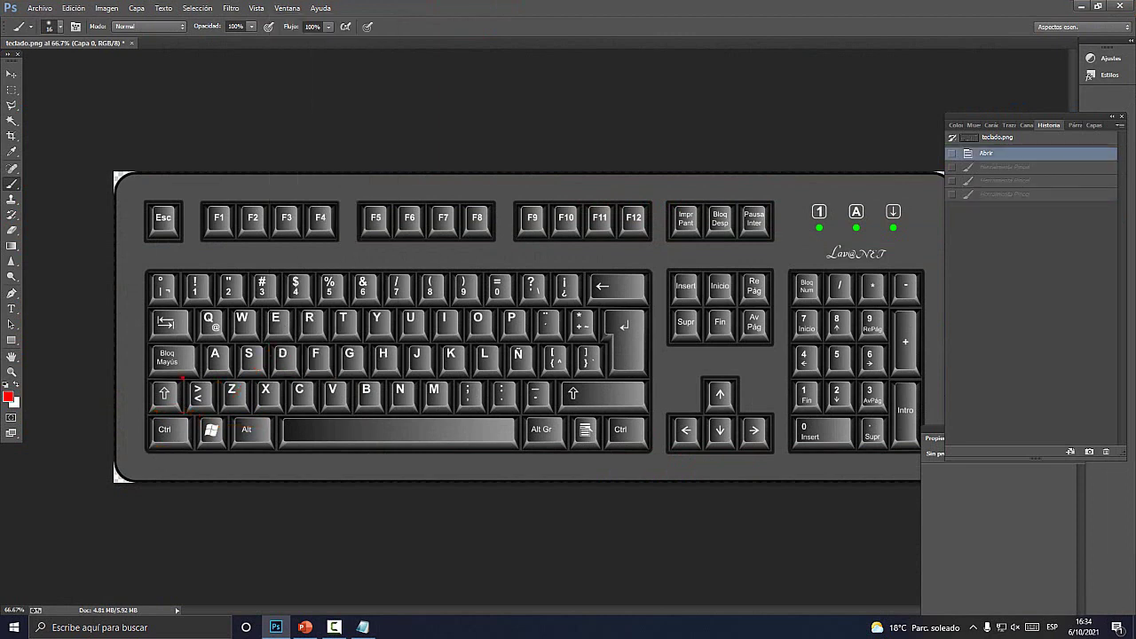
mouse_move(145, 382)
mouse_down()
mouse_move(178, 413)
mouse_move(189, 379)
mouse_up()
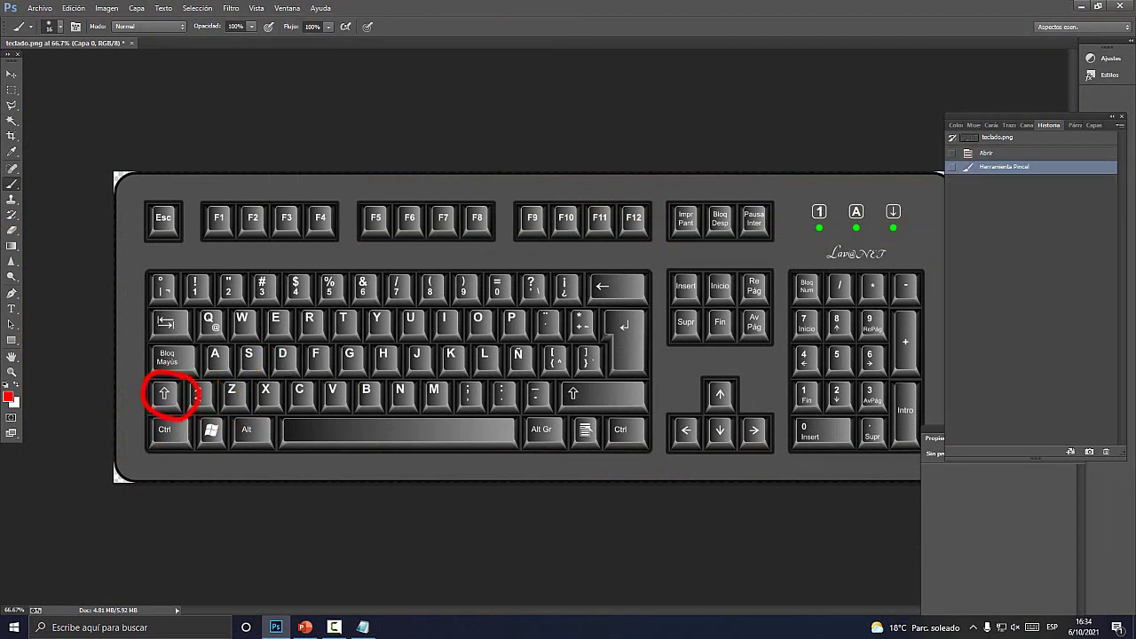
drag(309, 189, 266, 246)
Step: Cycle the list's capitalisation with Shift+F3 until entries read 'Título de diapositiva 01' to '10'
click(304, 626)
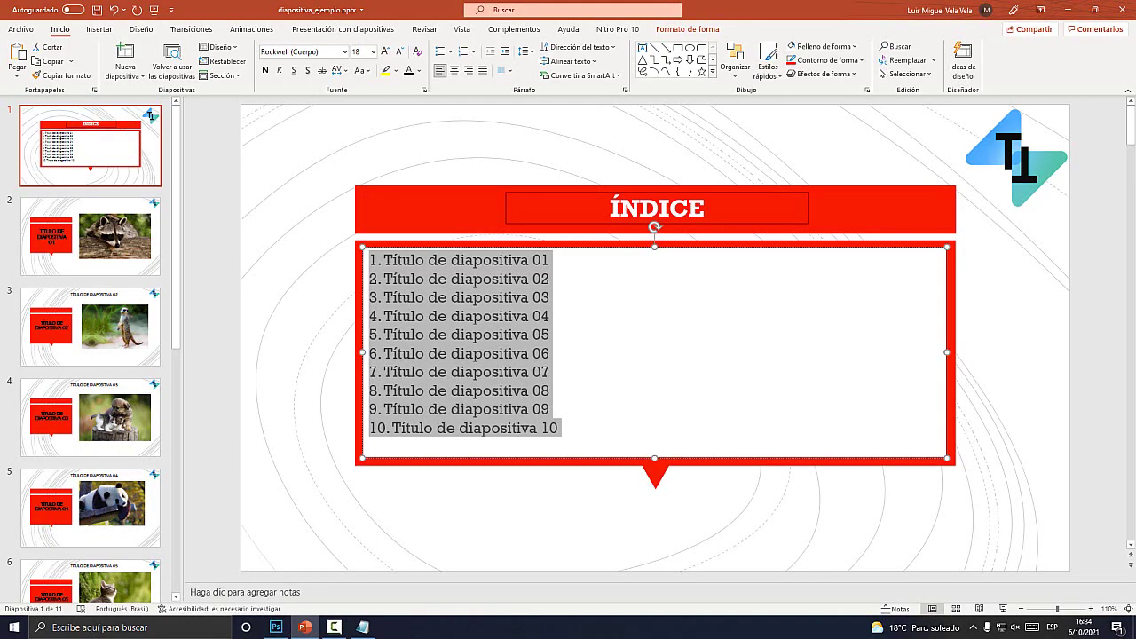
key(shift+F3)
key(shift+F3)
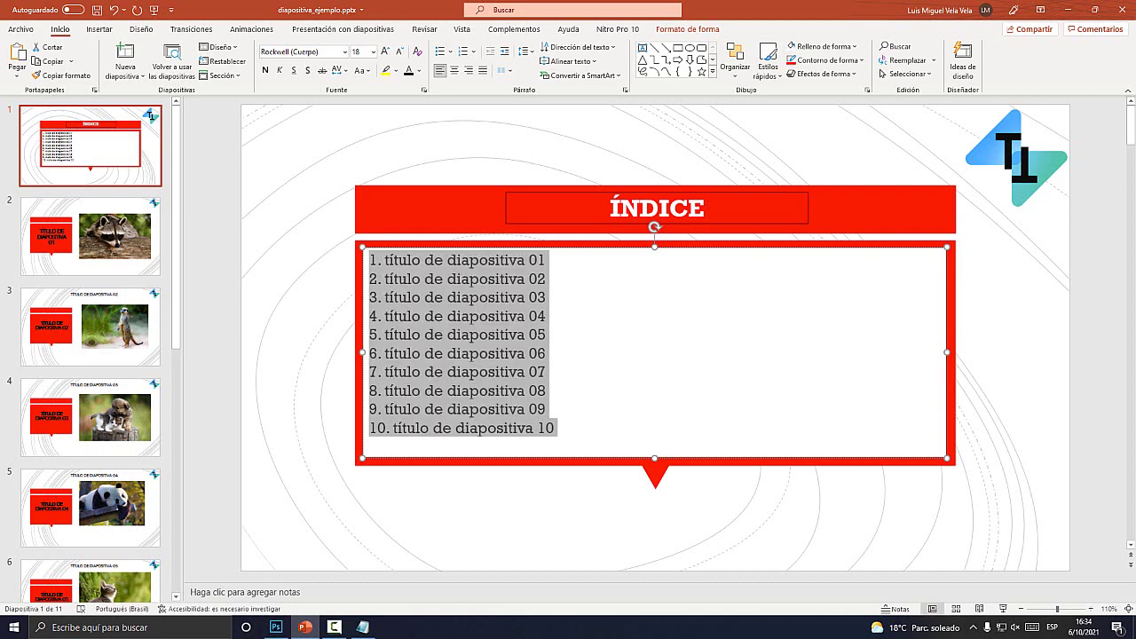
key(shift+F3)
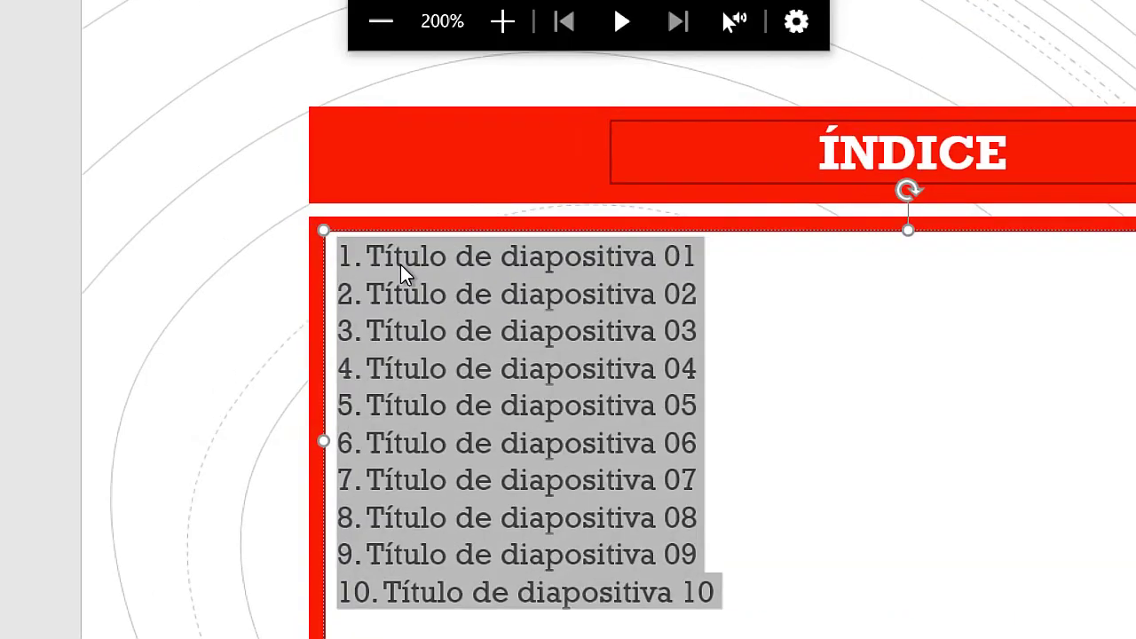
key(shift+F3)
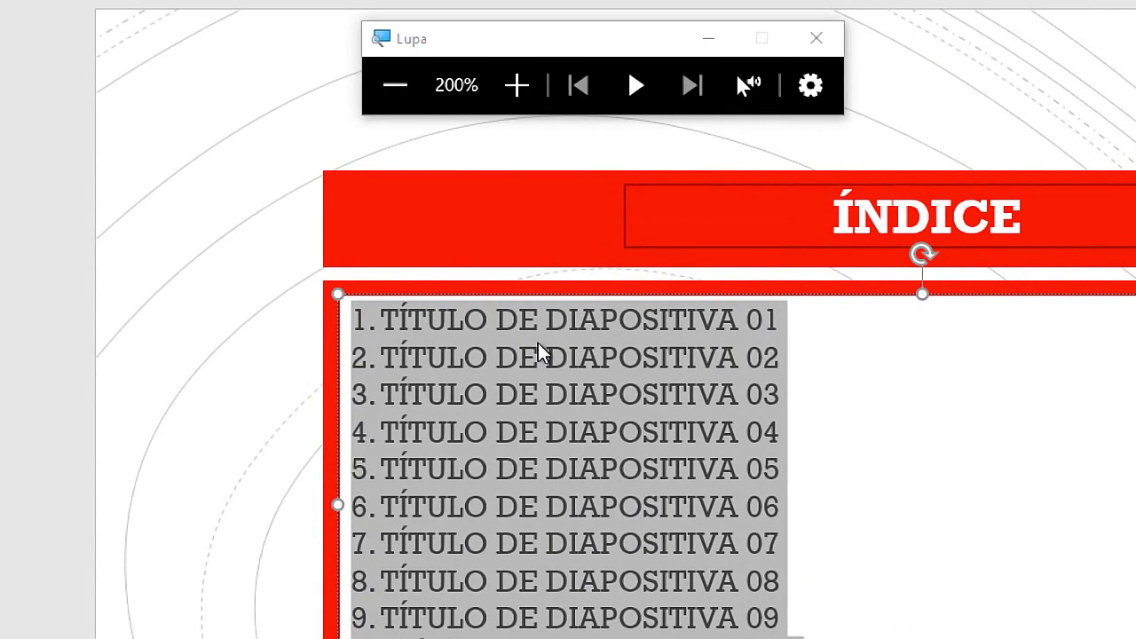
key(shift+F3)
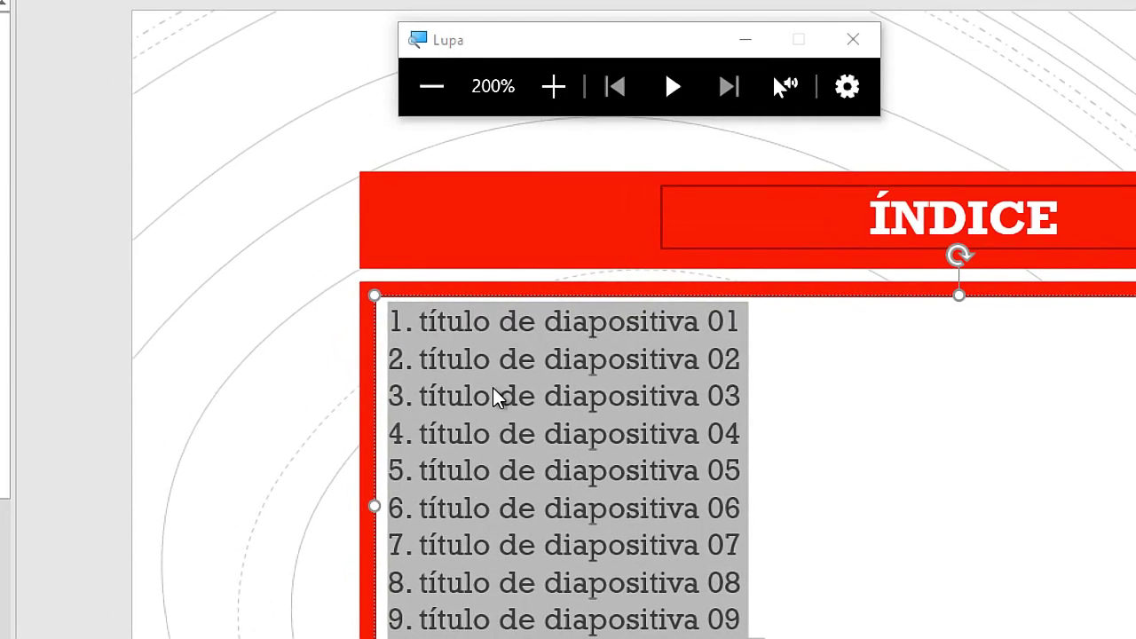
key(shift+F3)
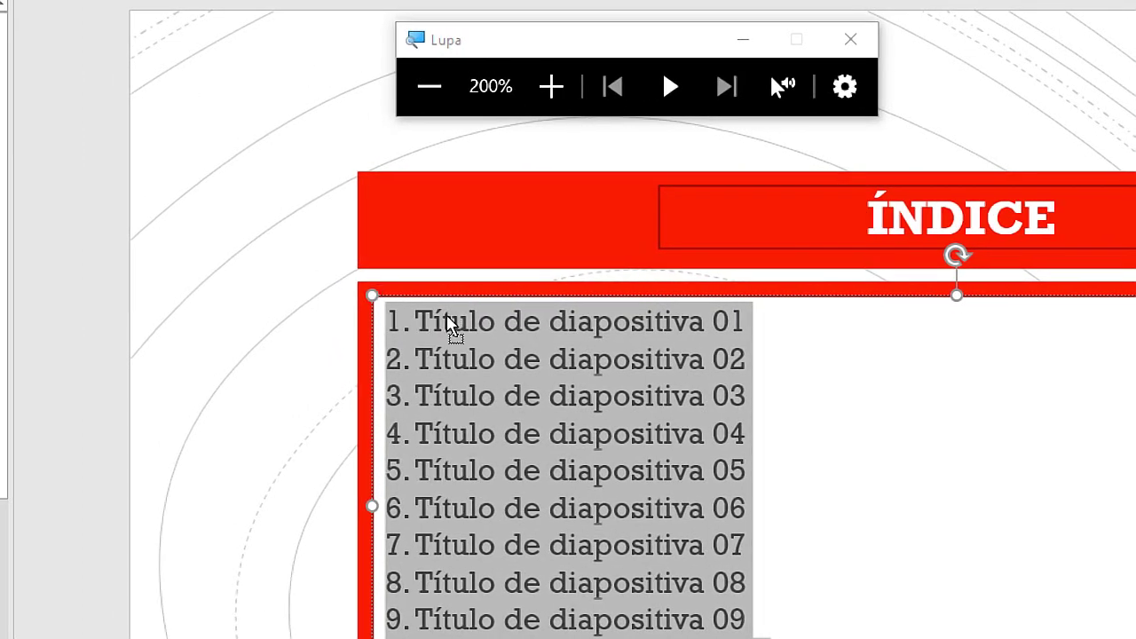
Step: Check the spelling suggestions for 'diapositiva' on the first entry and dismiss them unchanged
click(551, 319)
drag(551, 320, 534, 320)
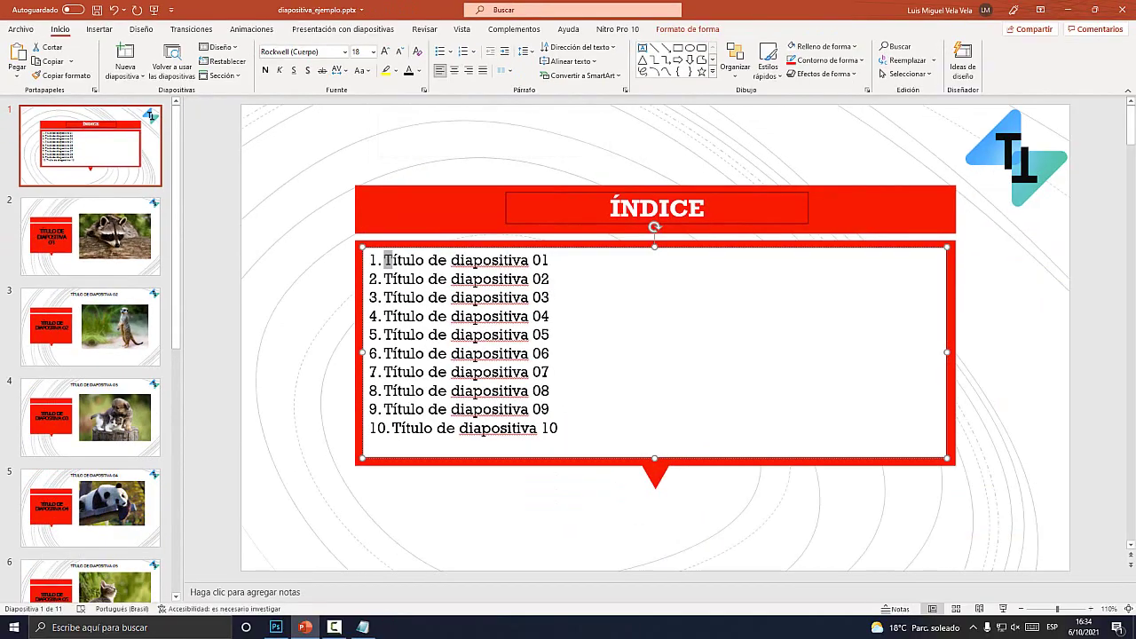
right_click(501, 260)
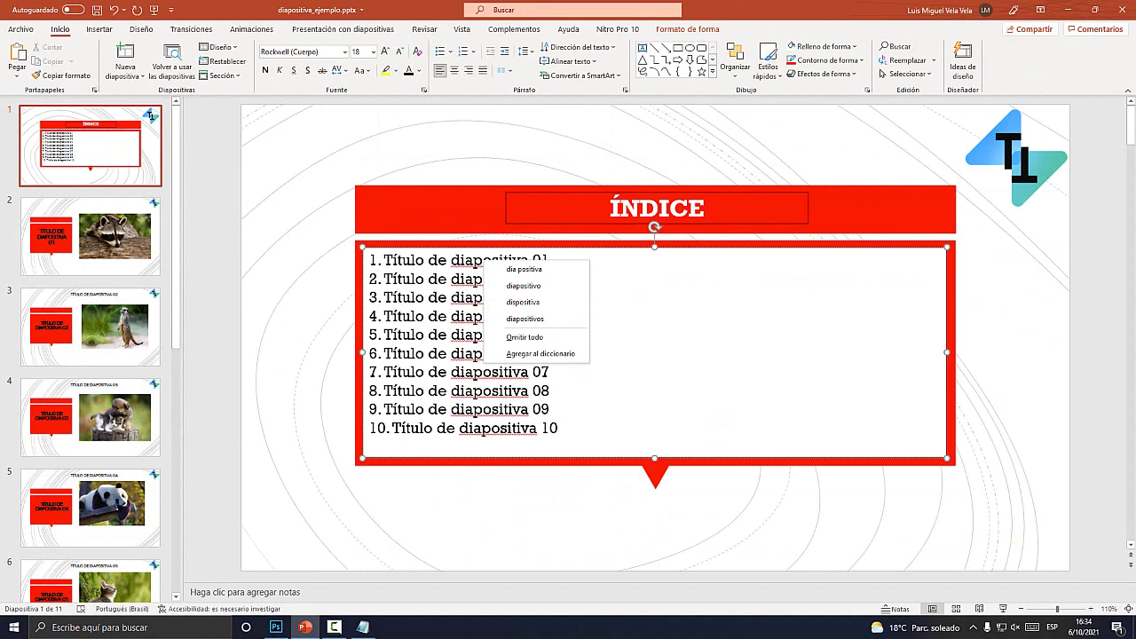
key(Escape)
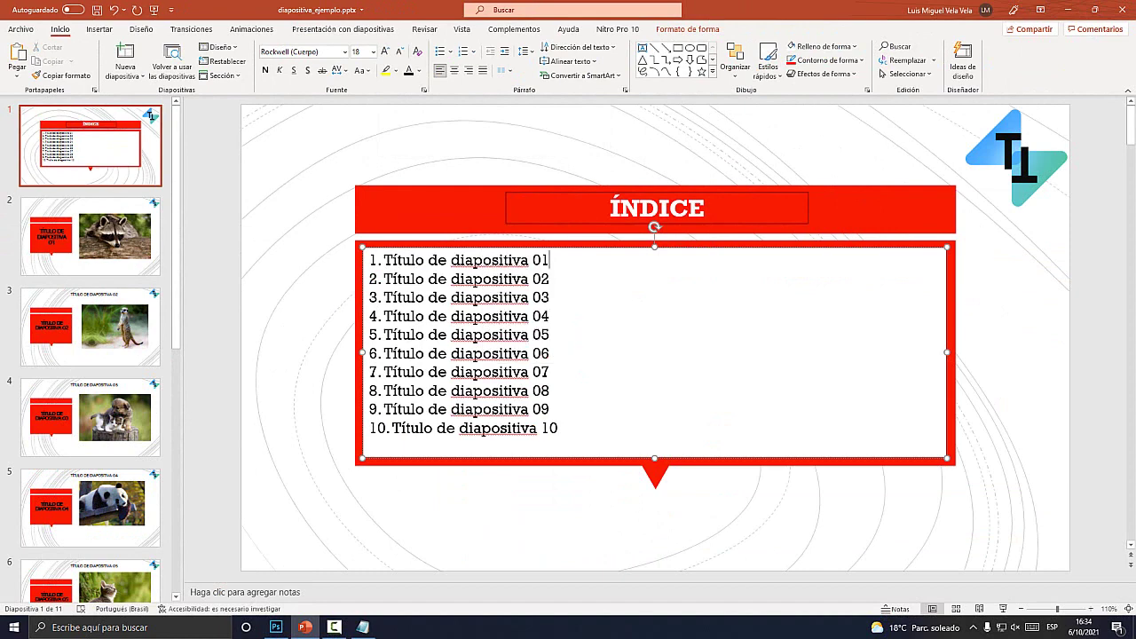
Step: Open the Font settings for the position after 'Título de diapositiva 01'
double_click(464, 408)
click(460, 291)
key(super+plus)
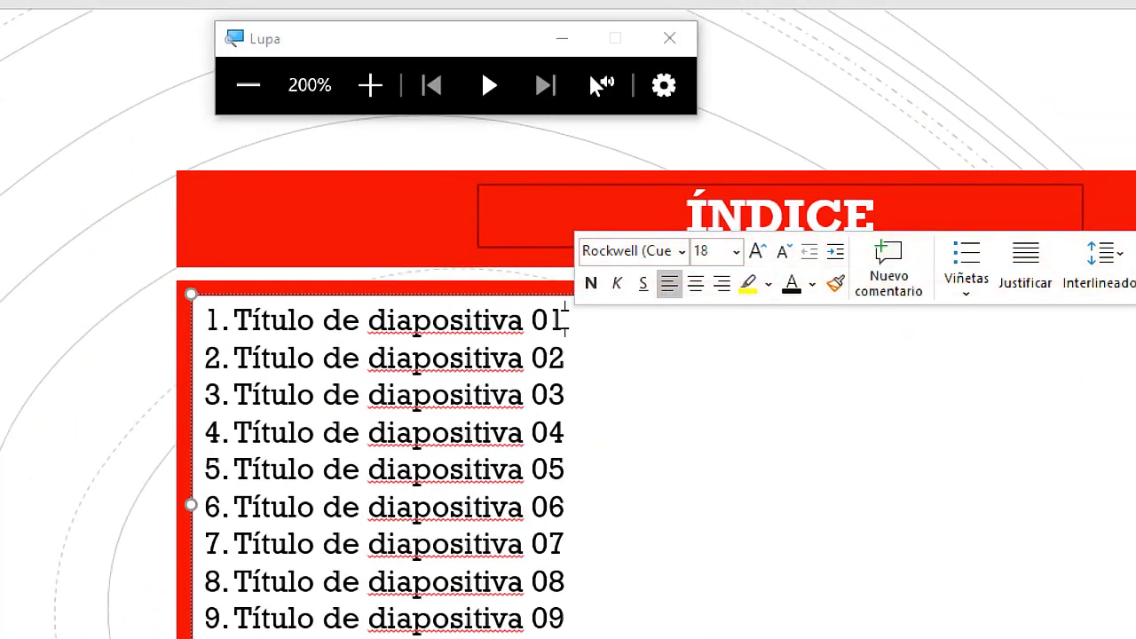
right_click(565, 320)
click(562, 321)
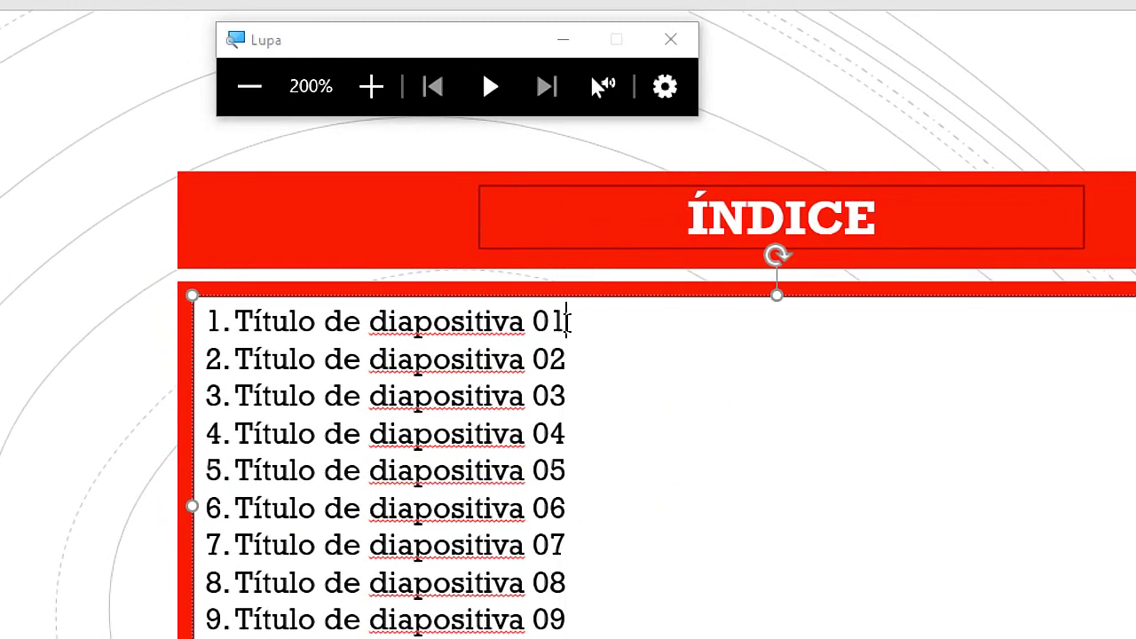
right_click(568, 321)
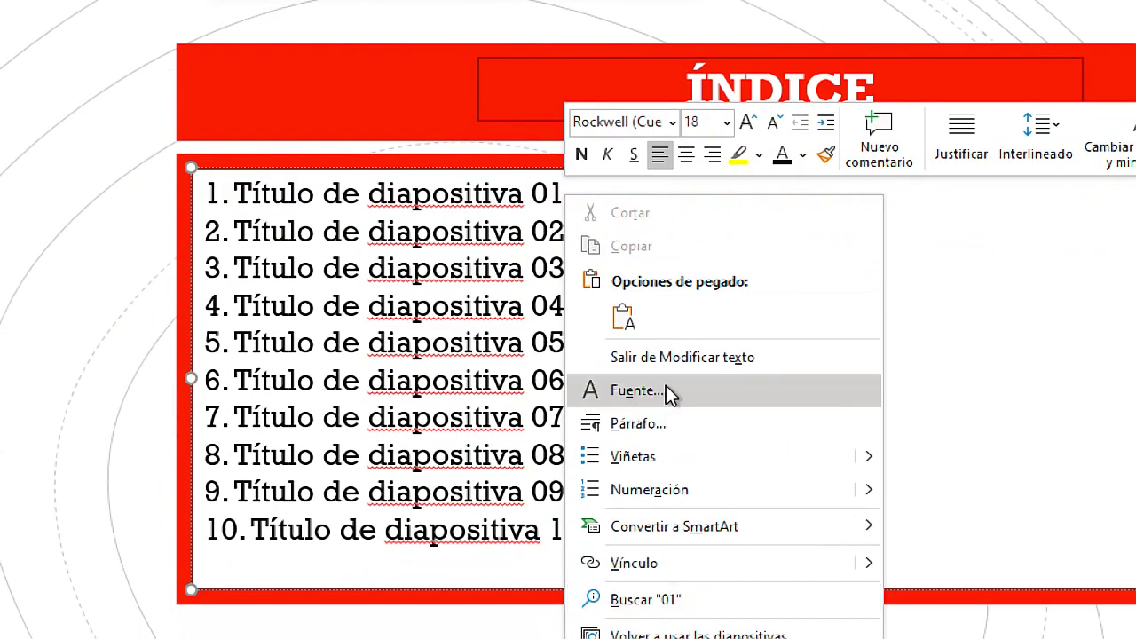
click(662, 391)
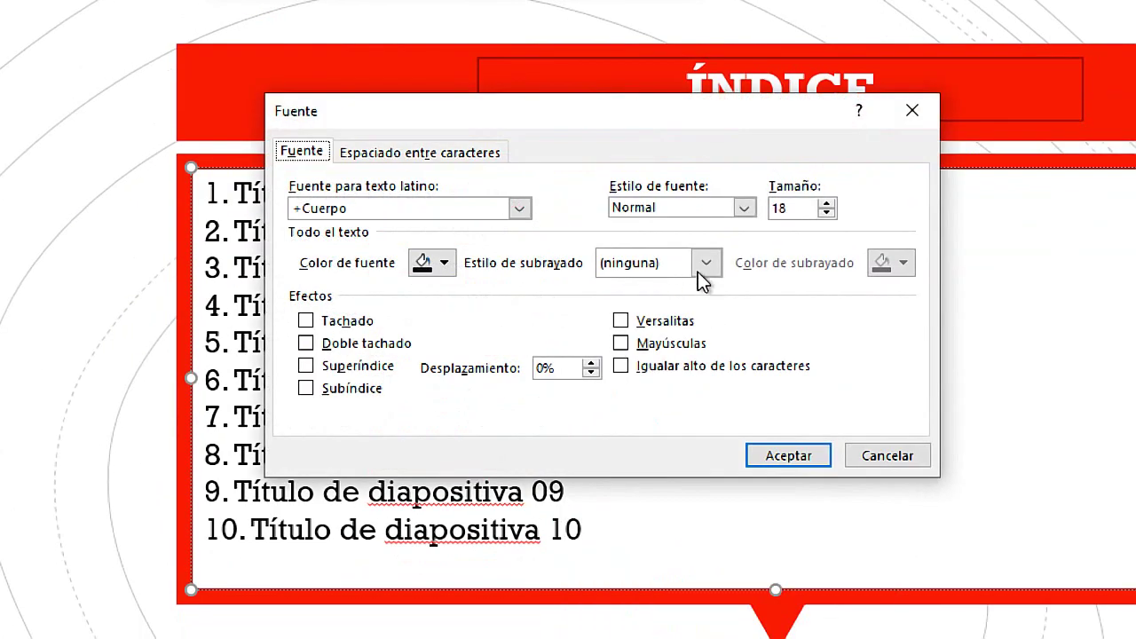
Step: Set the underline style to Línea de guiones and confirm
click(705, 267)
click(329, 284)
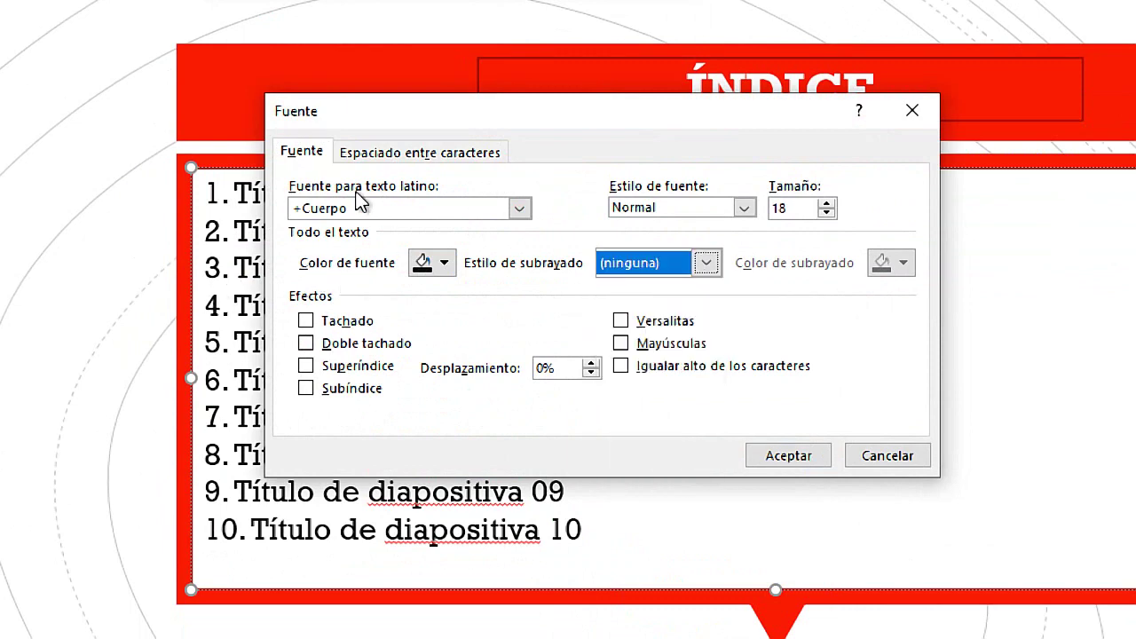
click(304, 153)
key(super+plus)
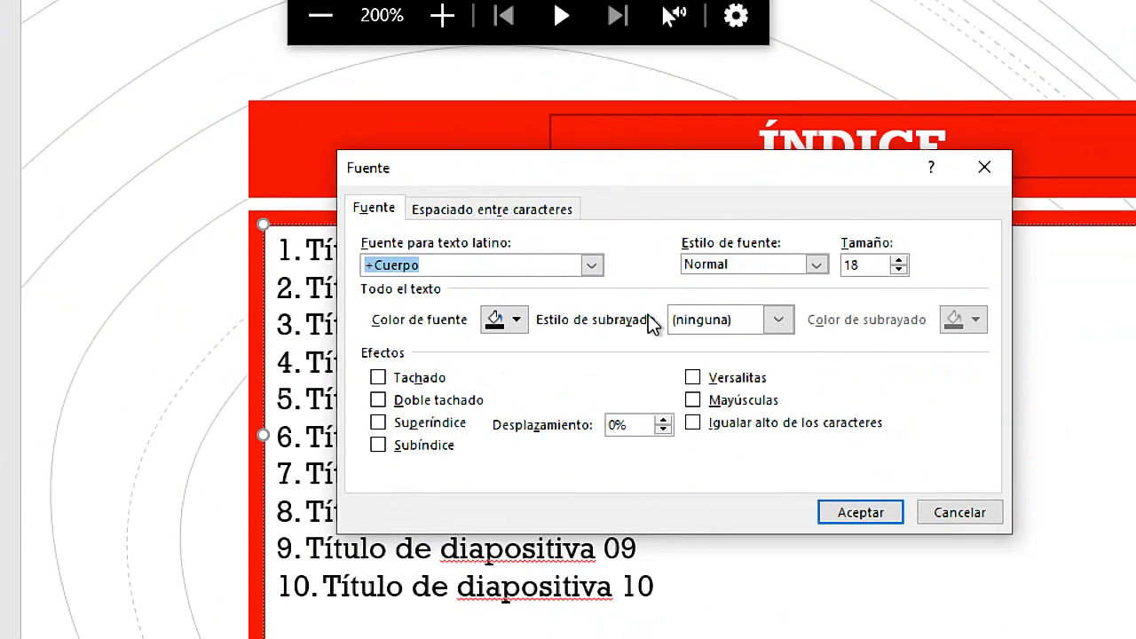
click(773, 319)
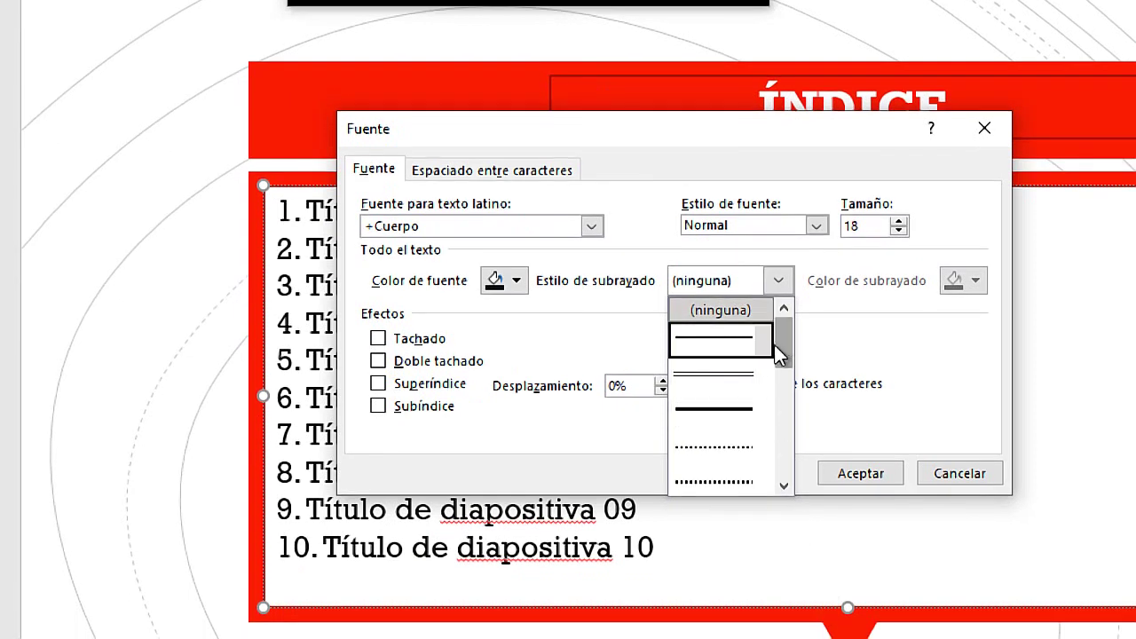
mouse_move(778, 350)
mouse_down()
mouse_move(781, 466)
mouse_move(777, 382)
mouse_up()
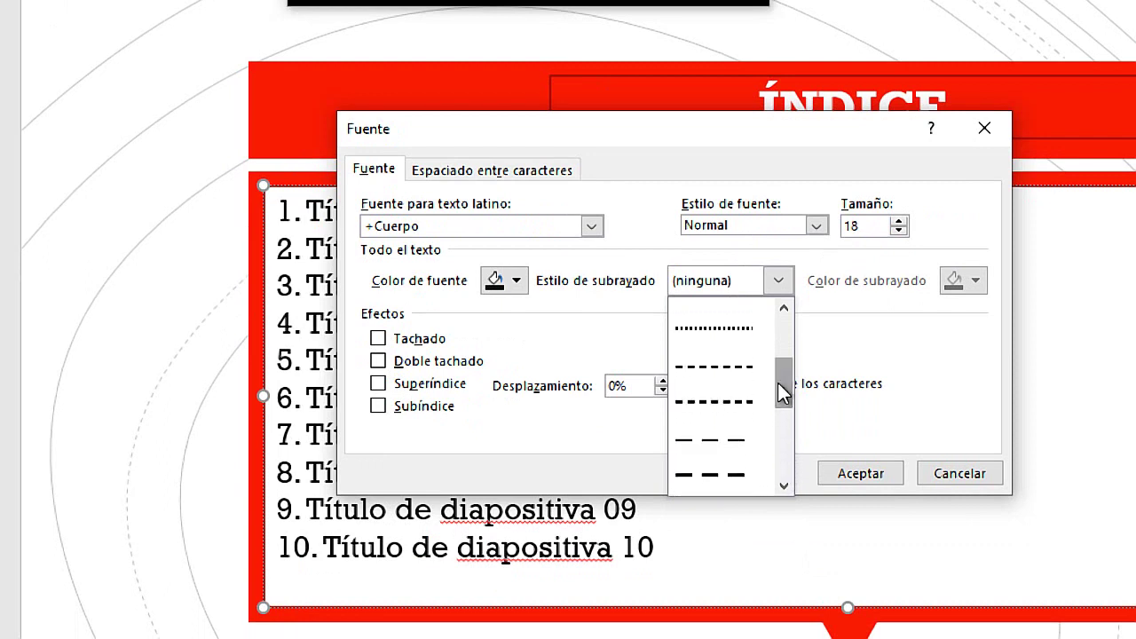
click(728, 372)
click(777, 282)
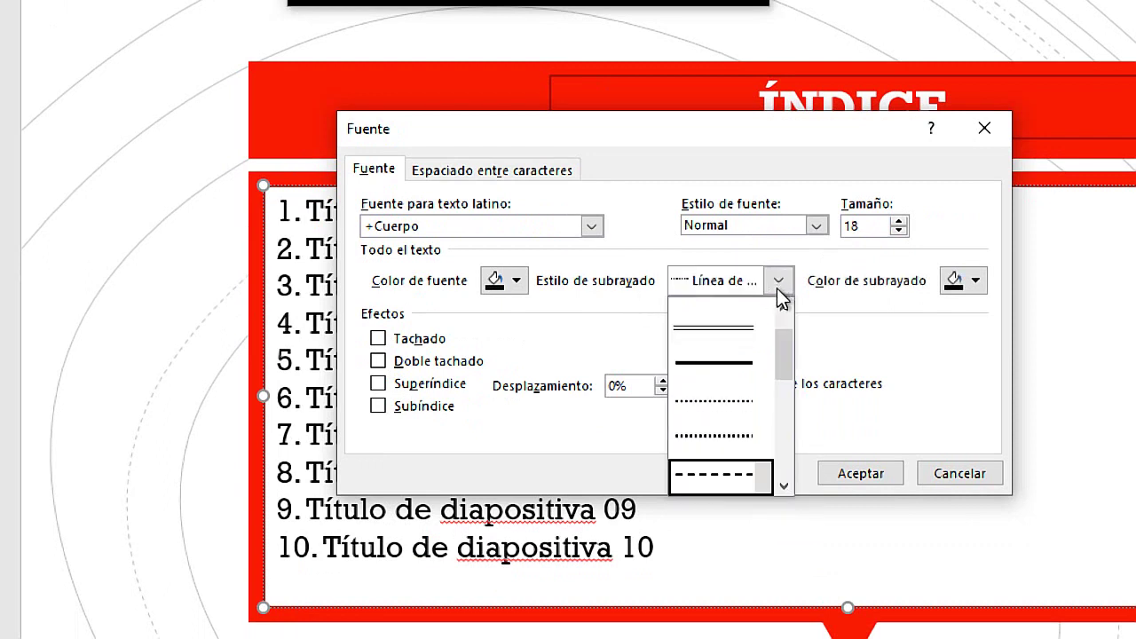
click(723, 479)
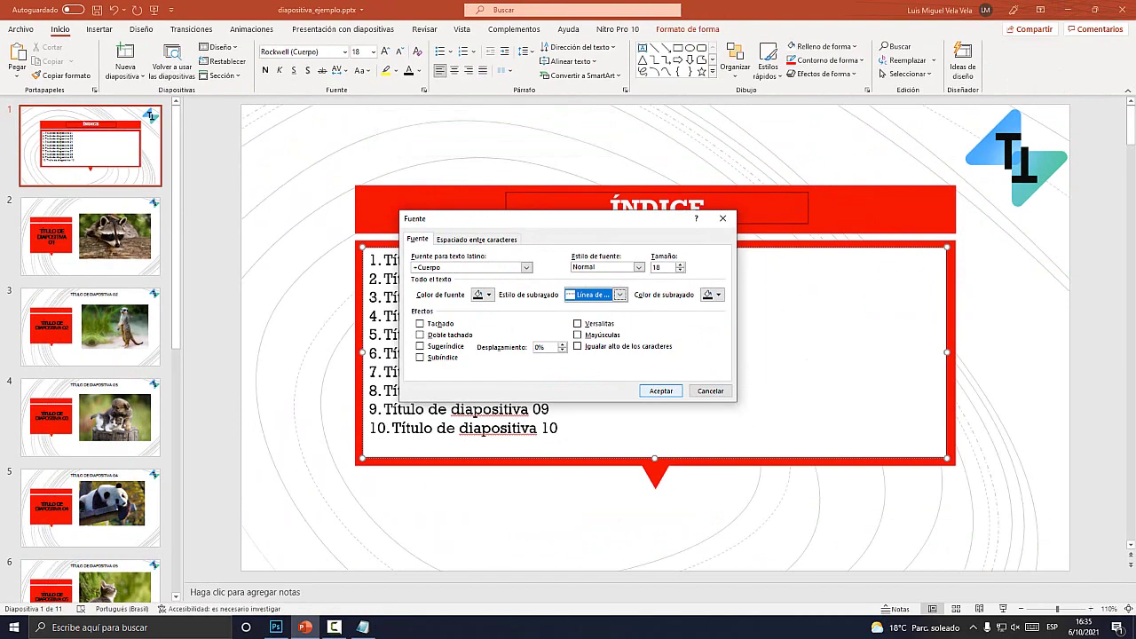
click(660, 390)
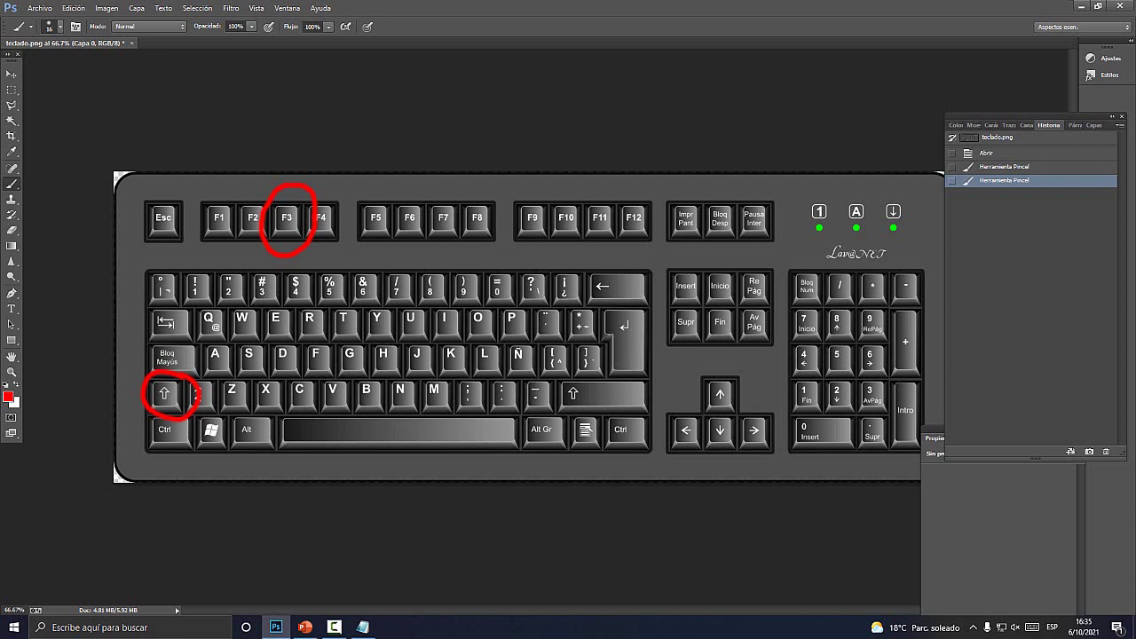
Step: Revert the keyboard image, circle the Tab key with a red arrow pointing at it, and return to PowerPoint
click(986, 153)
mouse_move(173, 296)
mouse_down()
mouse_move(204, 341)
mouse_move(206, 309)
mouse_up()
mouse_move(324, 337)
mouse_down()
mouse_move(218, 325)
mouse_move(257, 364)
mouse_up()
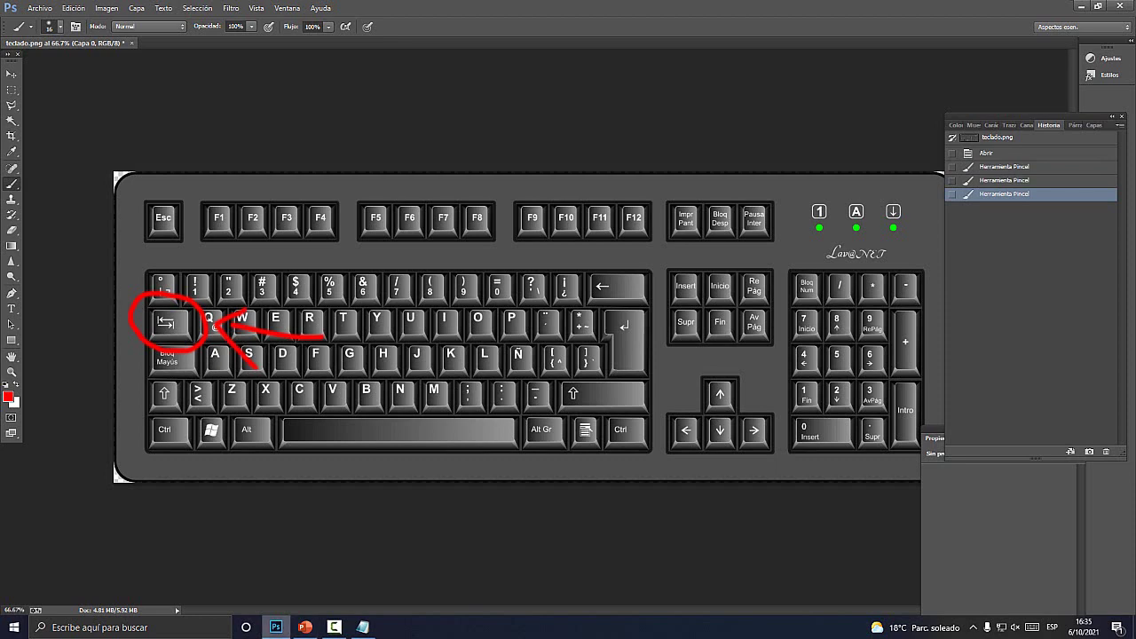
click(304, 627)
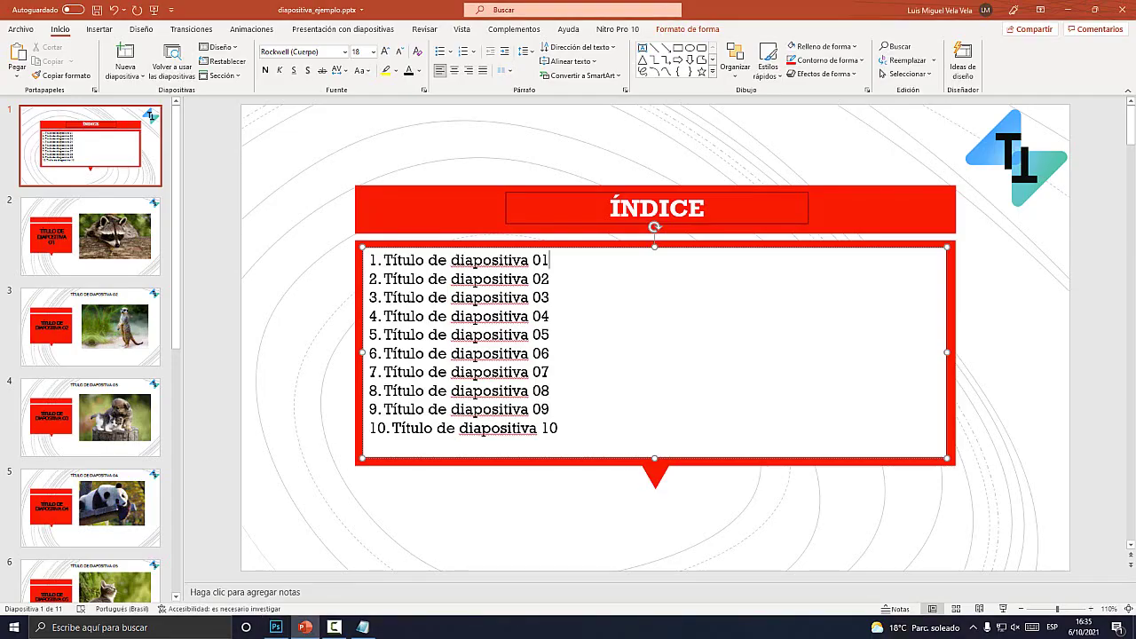
Step: Add a dashed tab leader and page number 01 after the first entry, then select them
key(Tab)
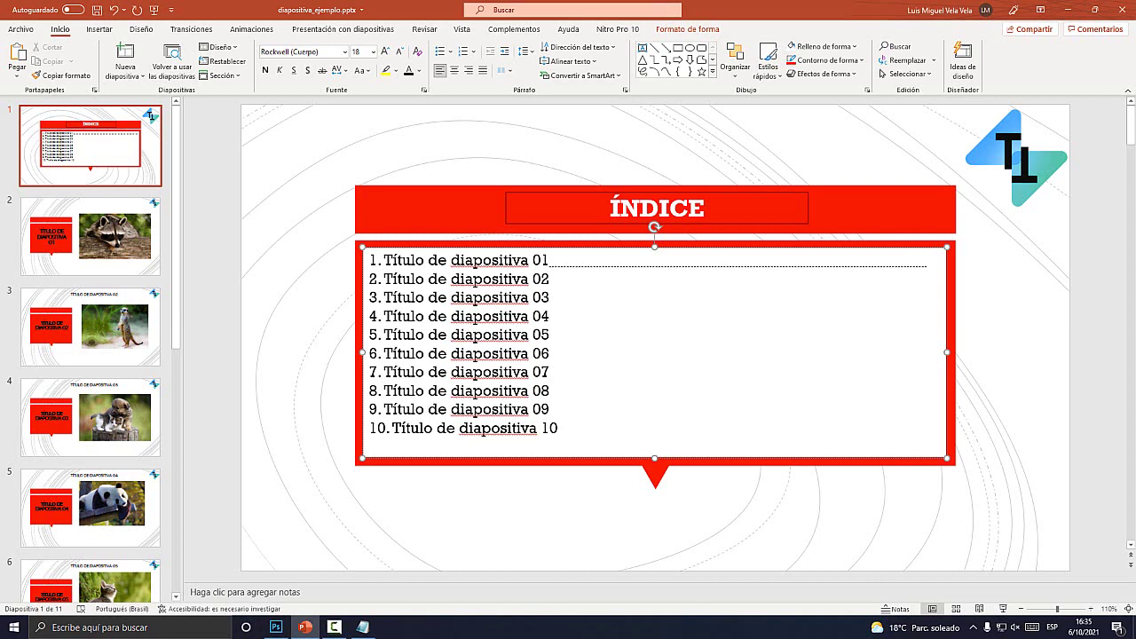
text(01)
key(super+plus)
drag(550, 260, 1067, 244)
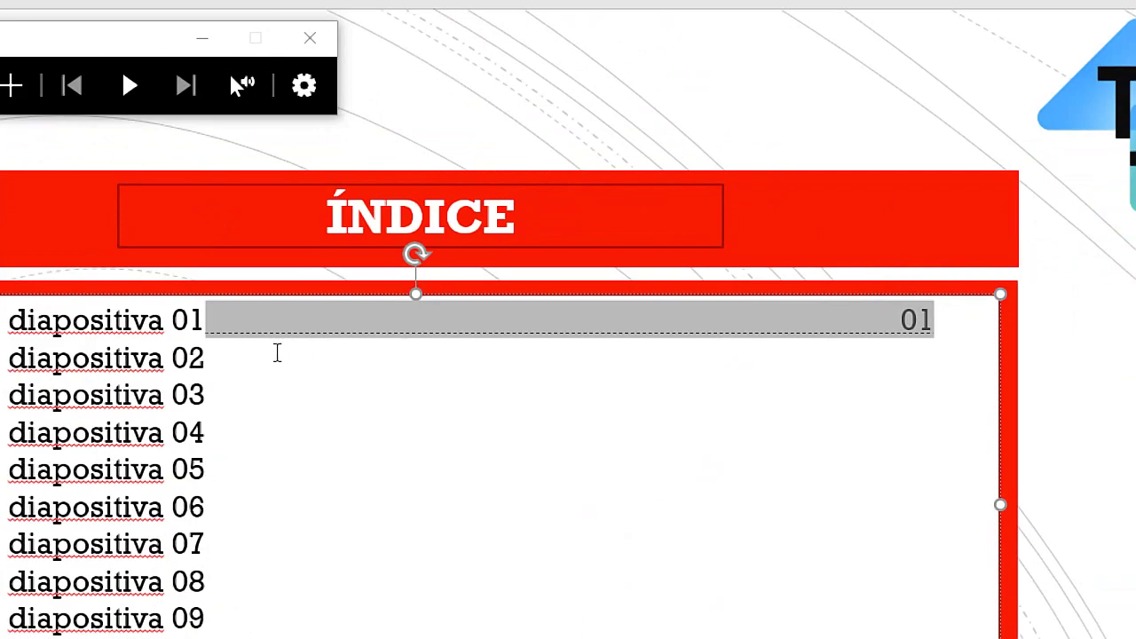
Step: Copy the leader and 01 and paste them after entries 2 through 5
key(ctrl+c)
click(277, 353)
key(ctrl+v)
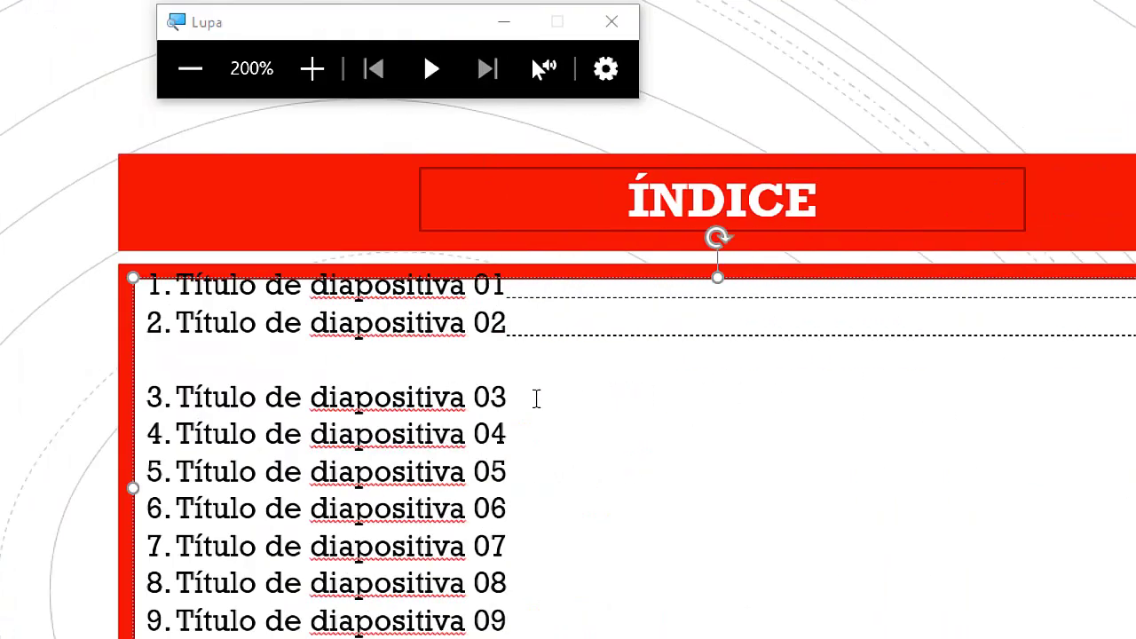
click(575, 322)
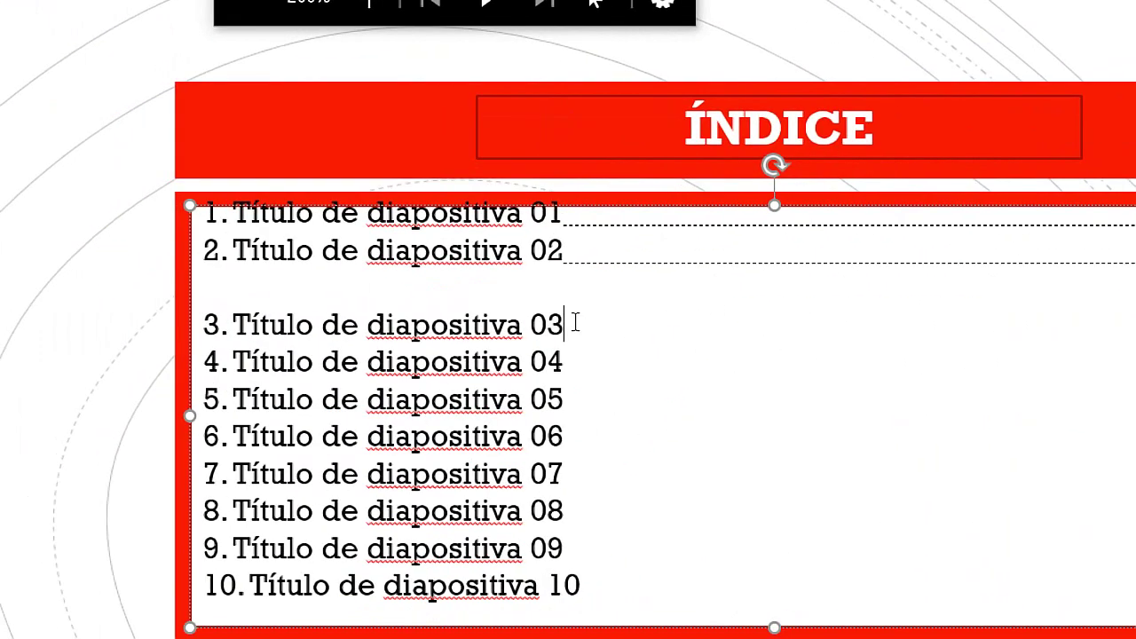
key(ctrl+v)
click(568, 362)
key(ctrl+v)
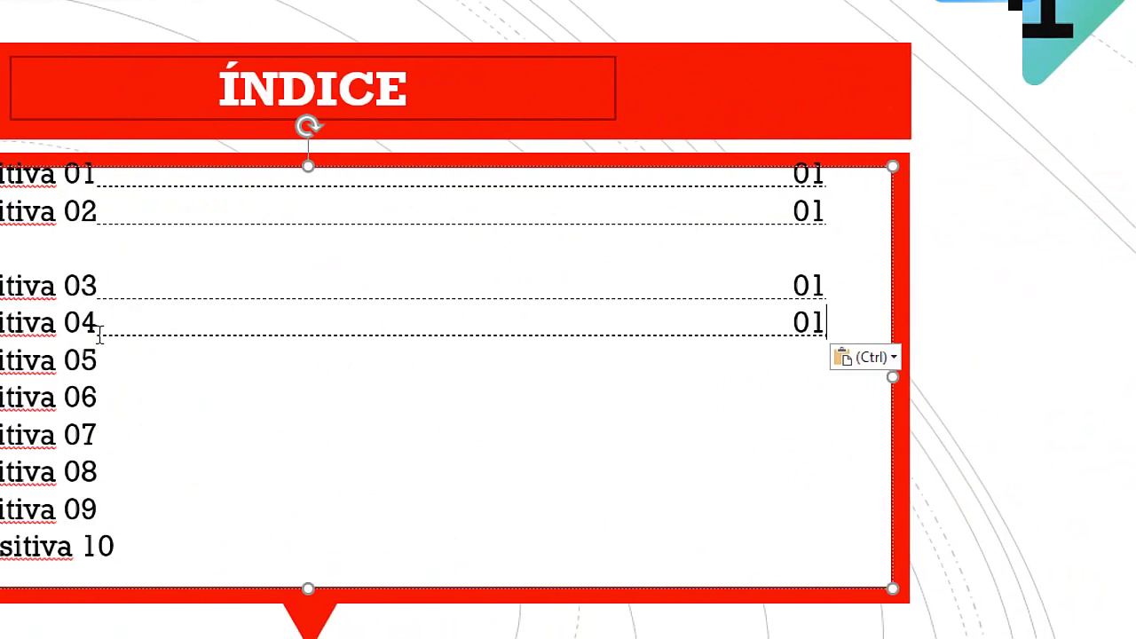
click(293, 361)
key(ctrl+v)
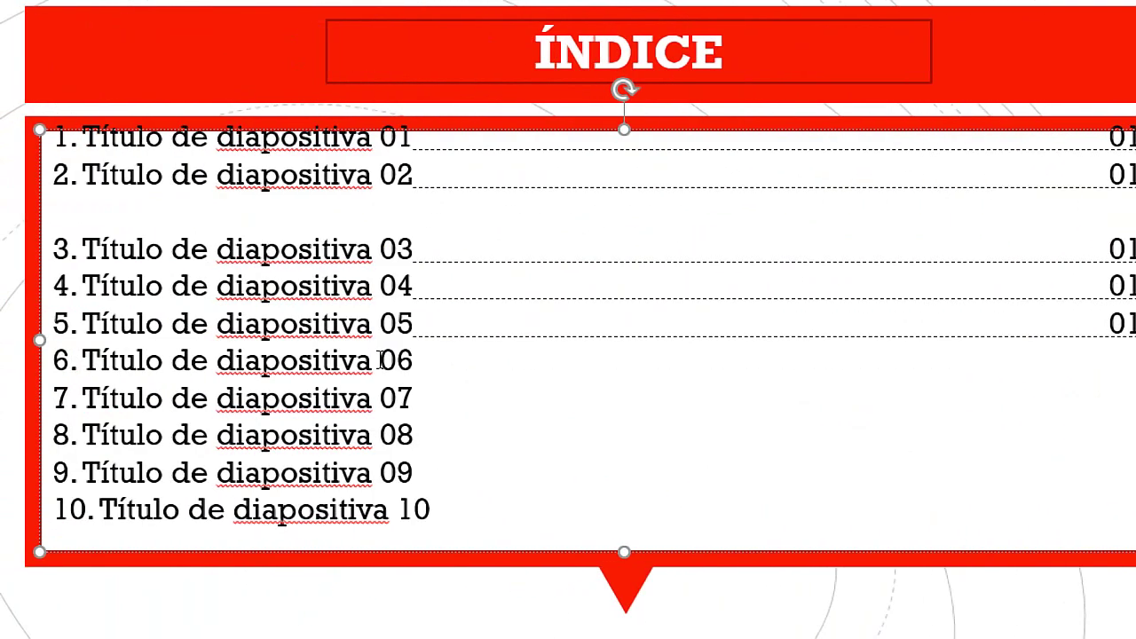
Step: Paste the leader and 01 after entries 6 through 10
click(415, 360)
key(ctrl+v)
click(424, 397)
key(ctrl+v)
click(424, 435)
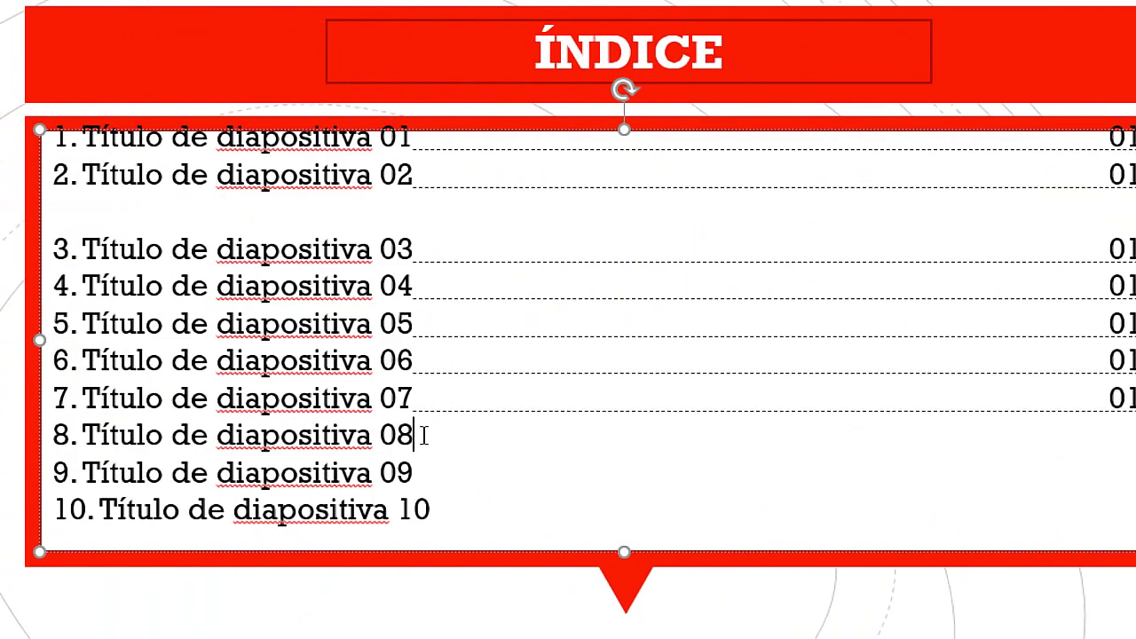
key(ctrl+v)
click(426, 469)
key(ctrl+v)
click(436, 510)
key(ctrl+v)
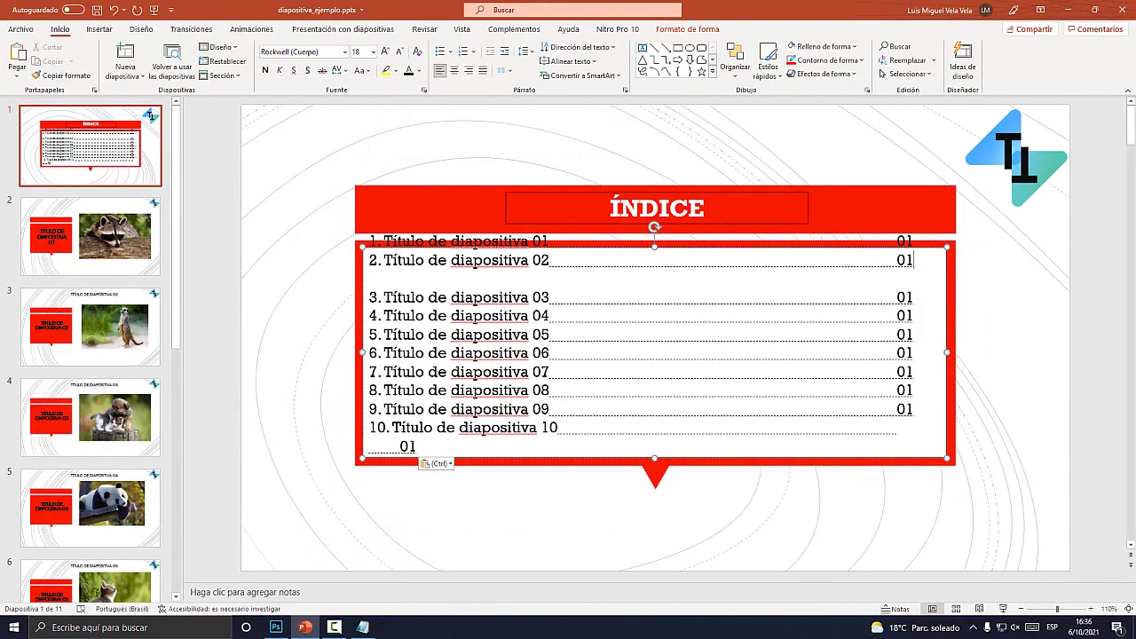
Step: Remove the stray empty line and pull item 10's page number back onto its line
key(Escape)
key(BackSpace)
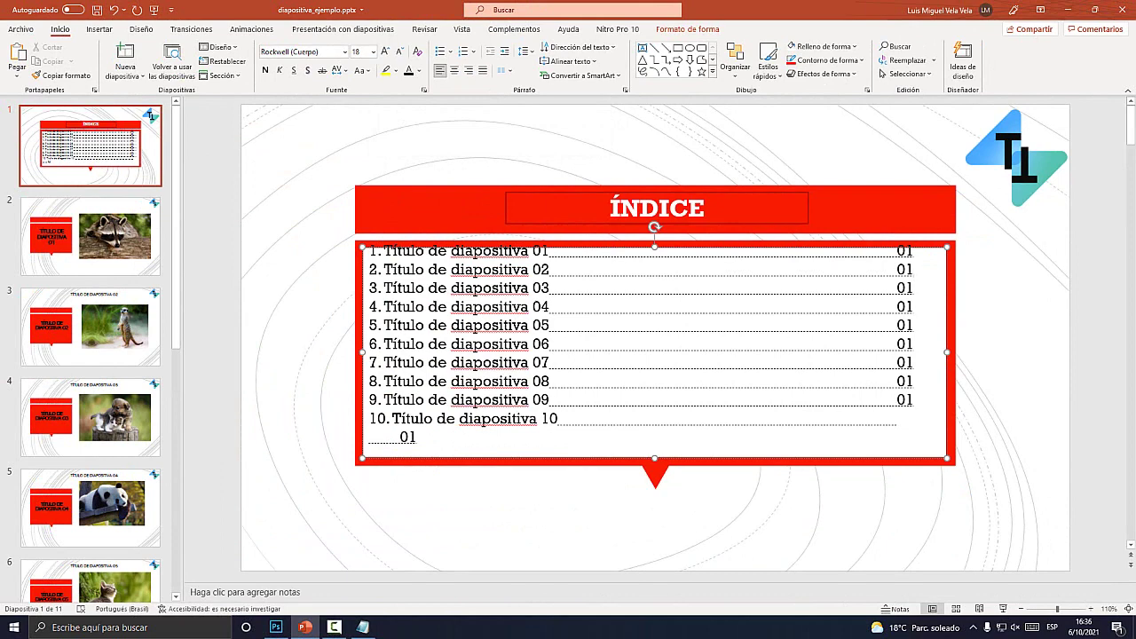
key(BackSpace)
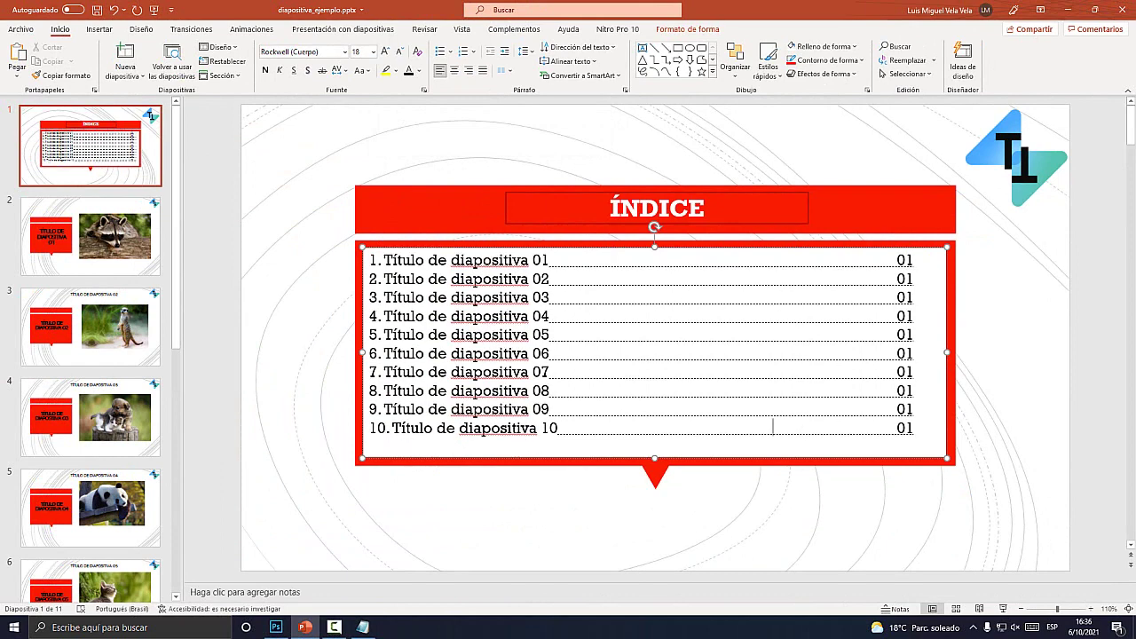
key(Escape)
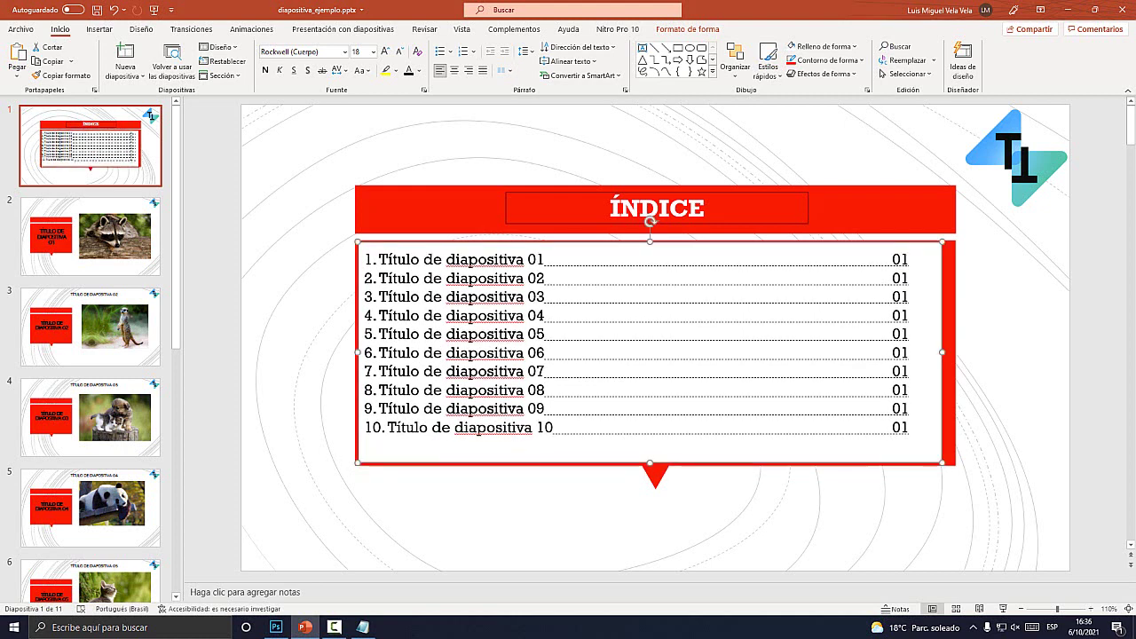
Step: Renumber the index page numbers 02 through 11, correcting line 9 to read 10
click(899, 258)
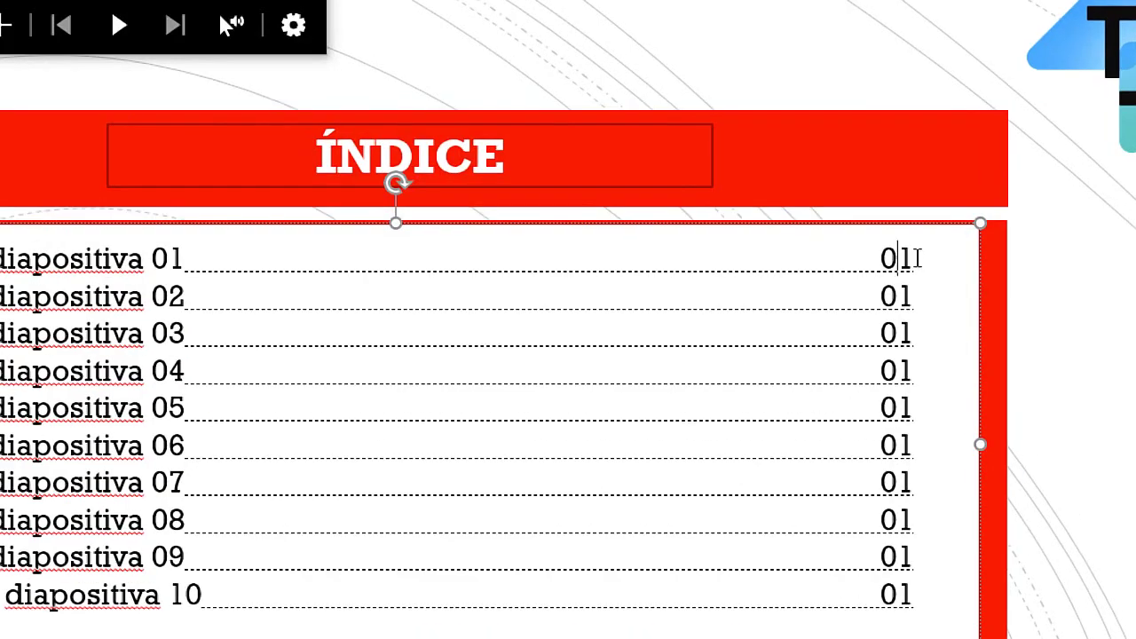
drag(899, 259, 907, 259)
text(2)
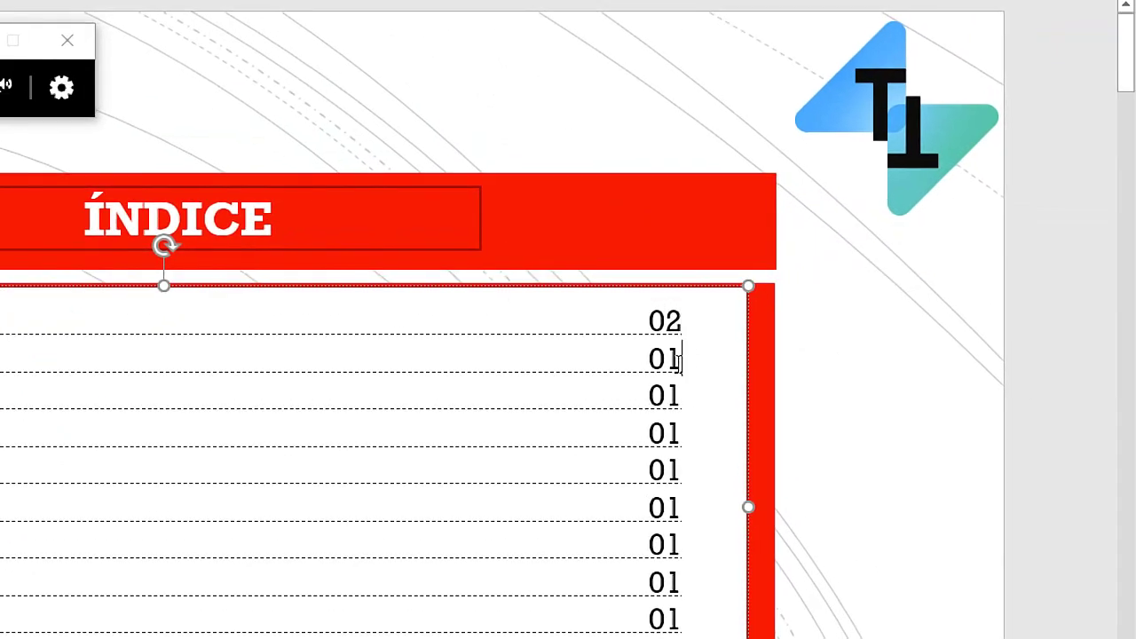
mouse_move(673, 357)
mouse_down()
mouse_move(685, 359)
mouse_move(649, 358)
mouse_up()
text(3)
text(4)
text(5)
text(67)
text(8)
text(9)
text(10)
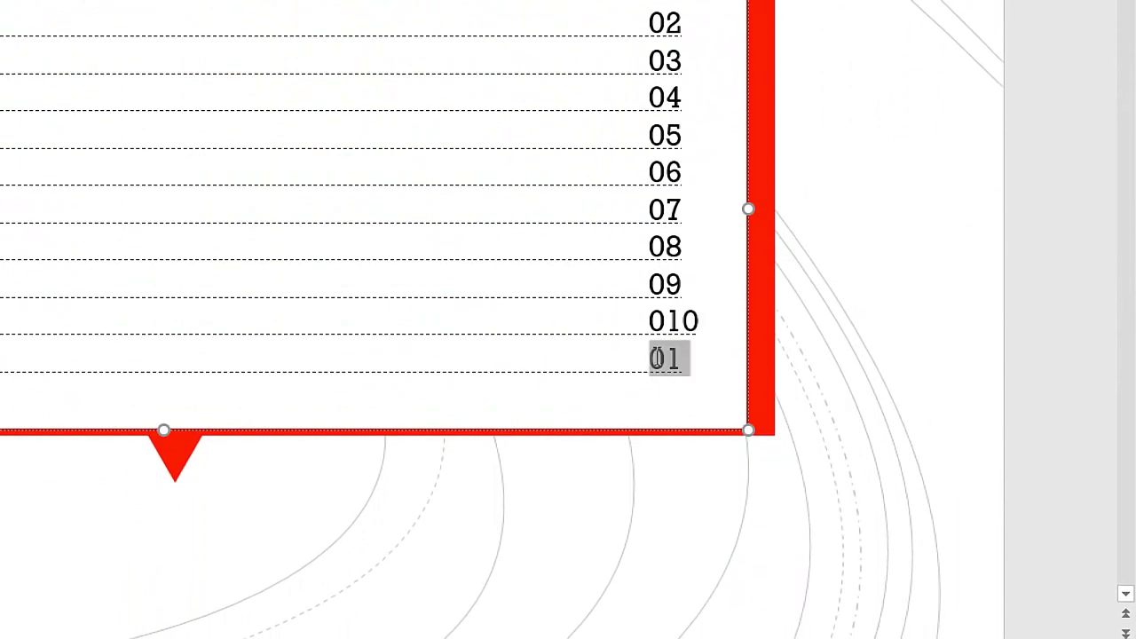
text(100)
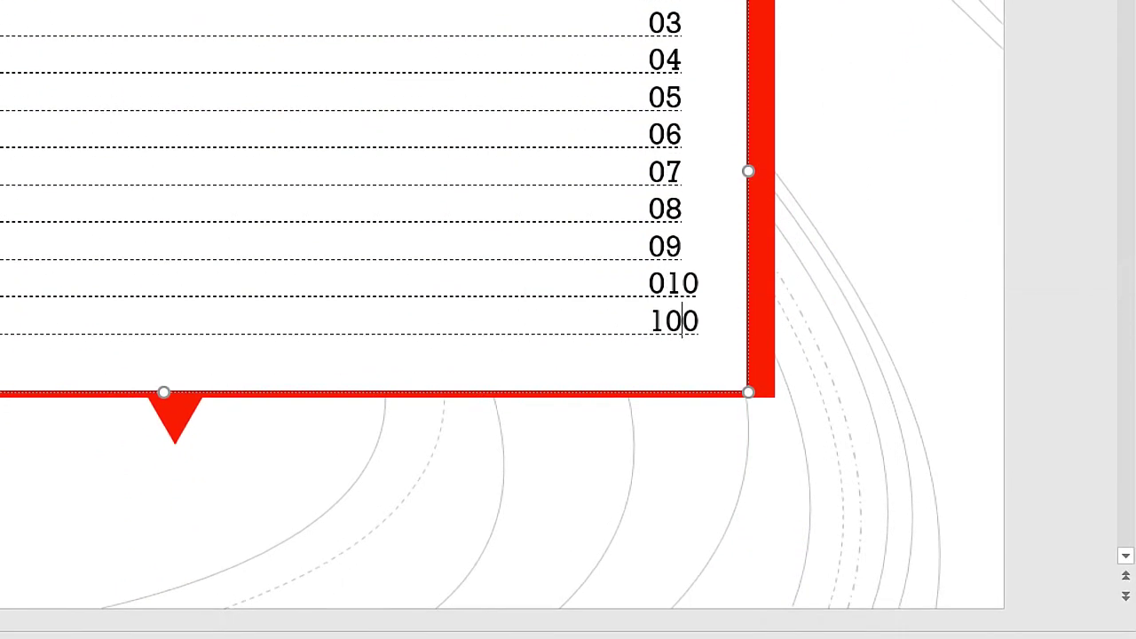
double_click(674, 321)
text(11)
drag(649, 284, 697, 284)
text(10)
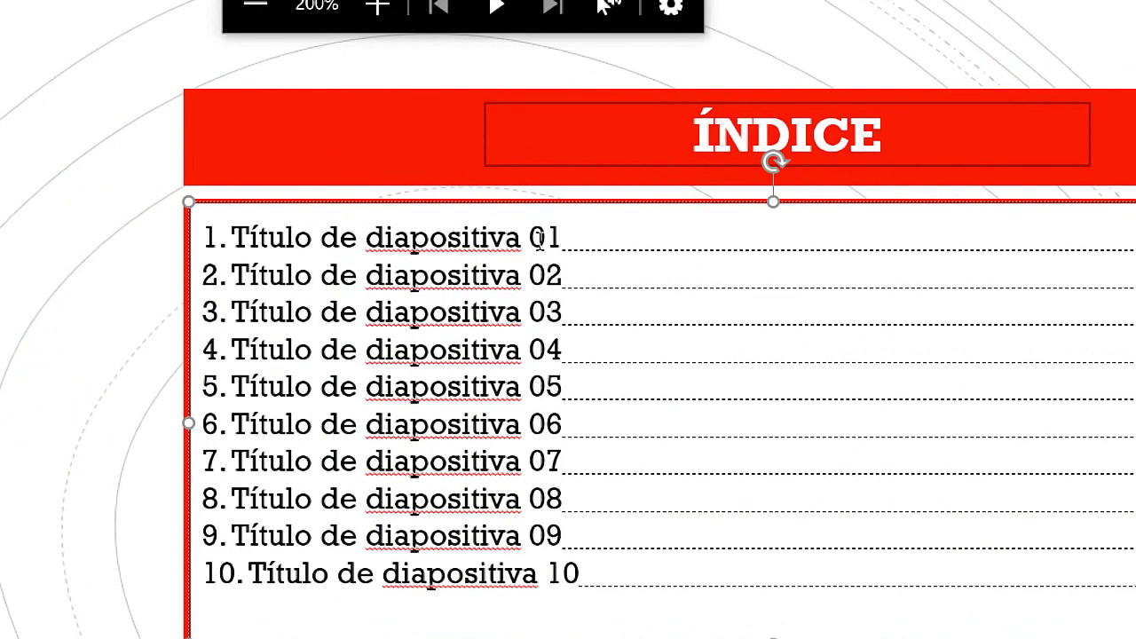
drag(559, 238, 232, 238)
Step: Hyperlink the first entry to slide 2, TÍTULO DE DIAPOSITIVA 01, in this document
right_click(476, 330)
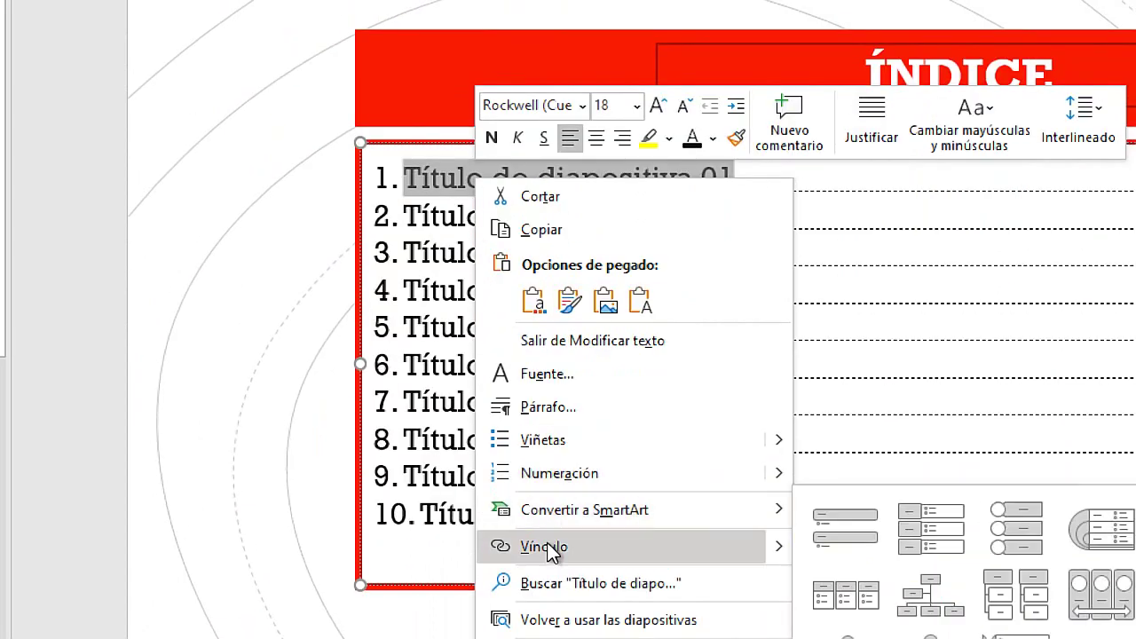
click(543, 548)
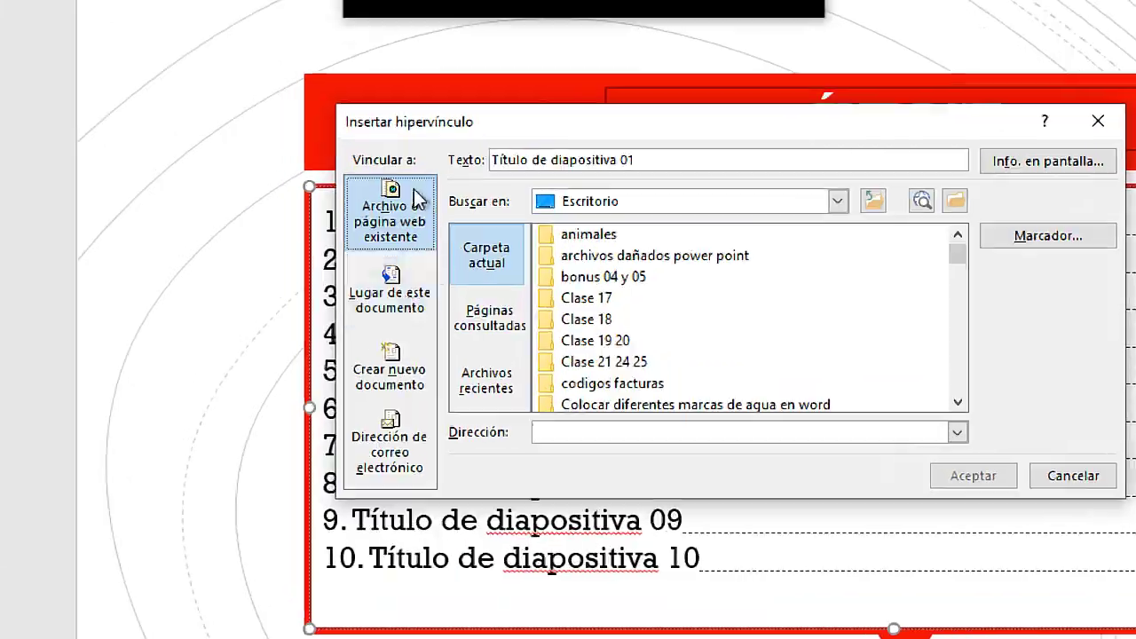
click(400, 300)
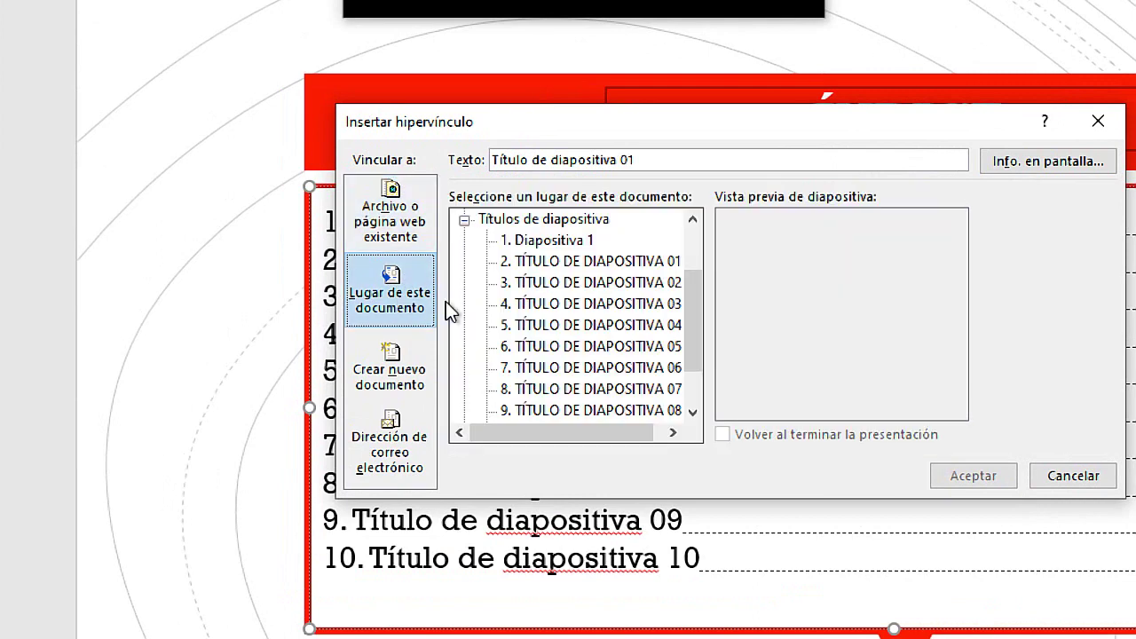
click(543, 262)
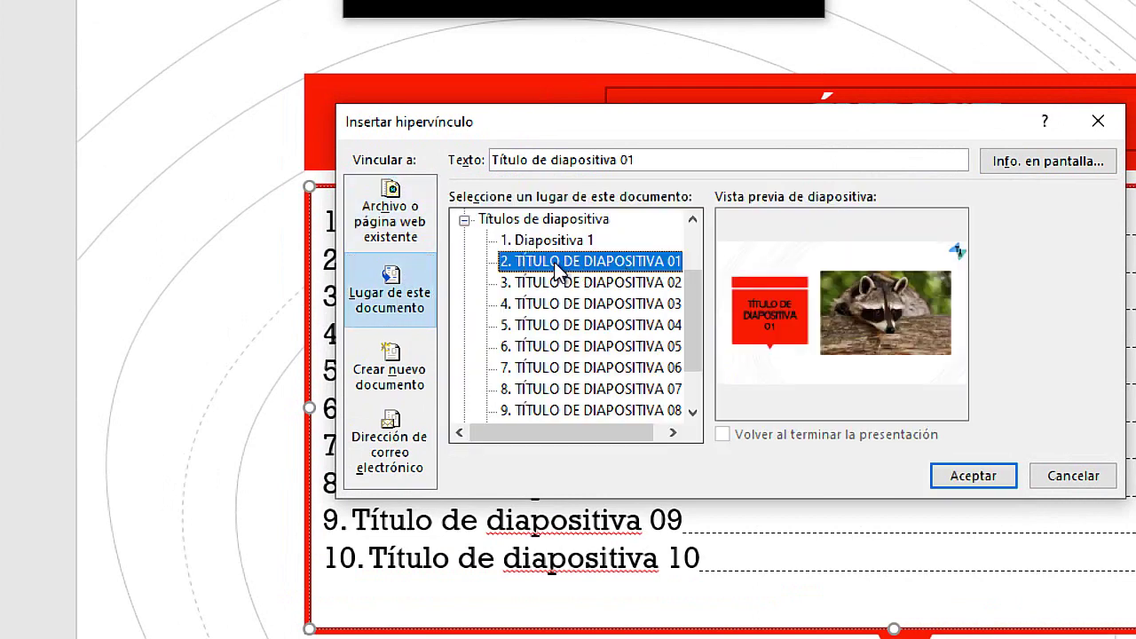
click(980, 485)
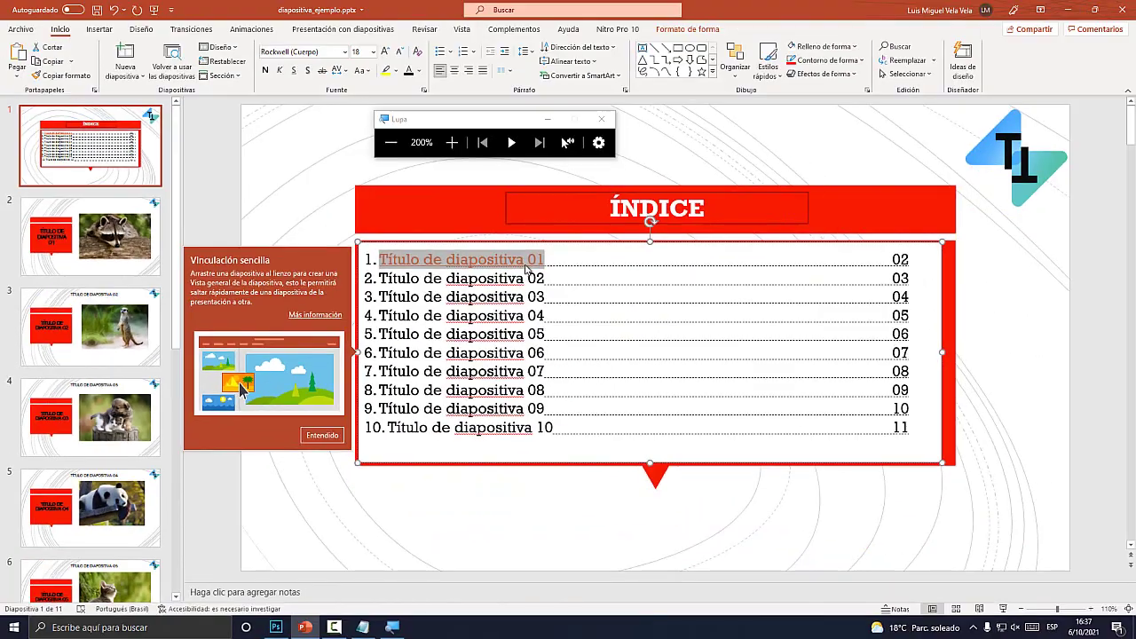
click(418, 71)
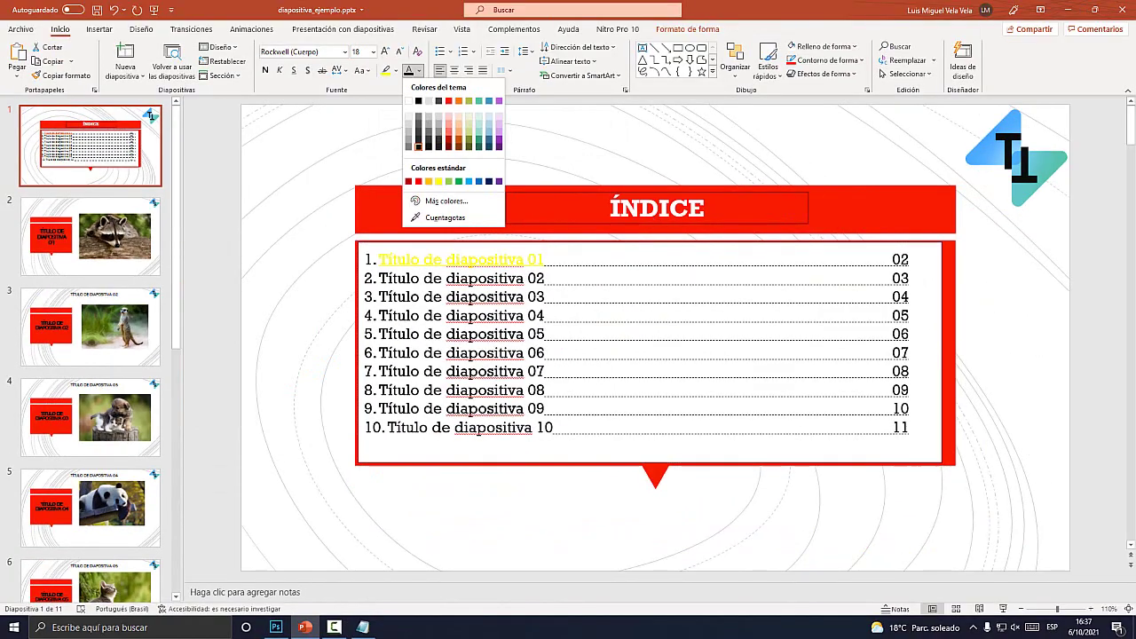
Step: Recolour the first title and link the second entry to slide 3, TÍTULO DE DIAPOSITIVA 02
click(469, 181)
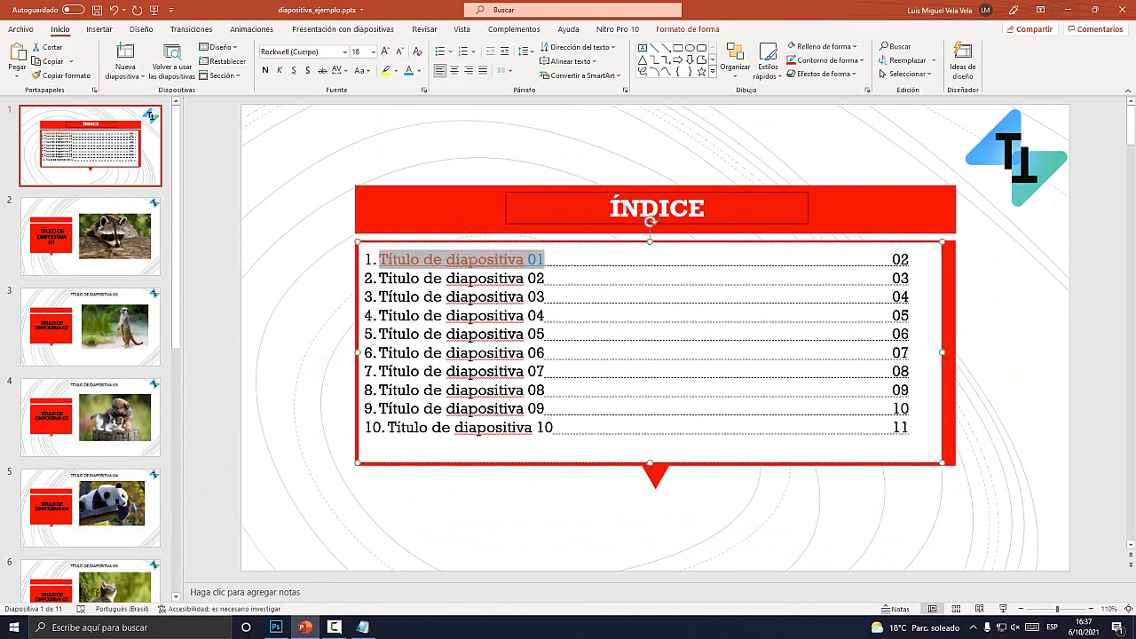
drag(527, 259, 378, 259)
click(460, 277)
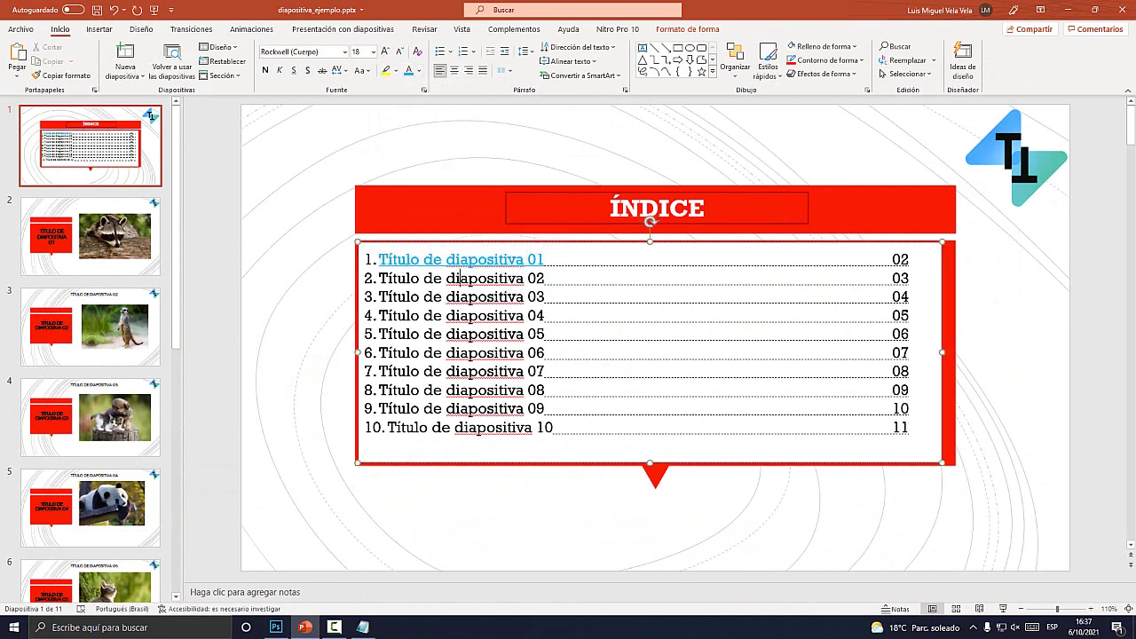
drag(550, 278, 379, 278)
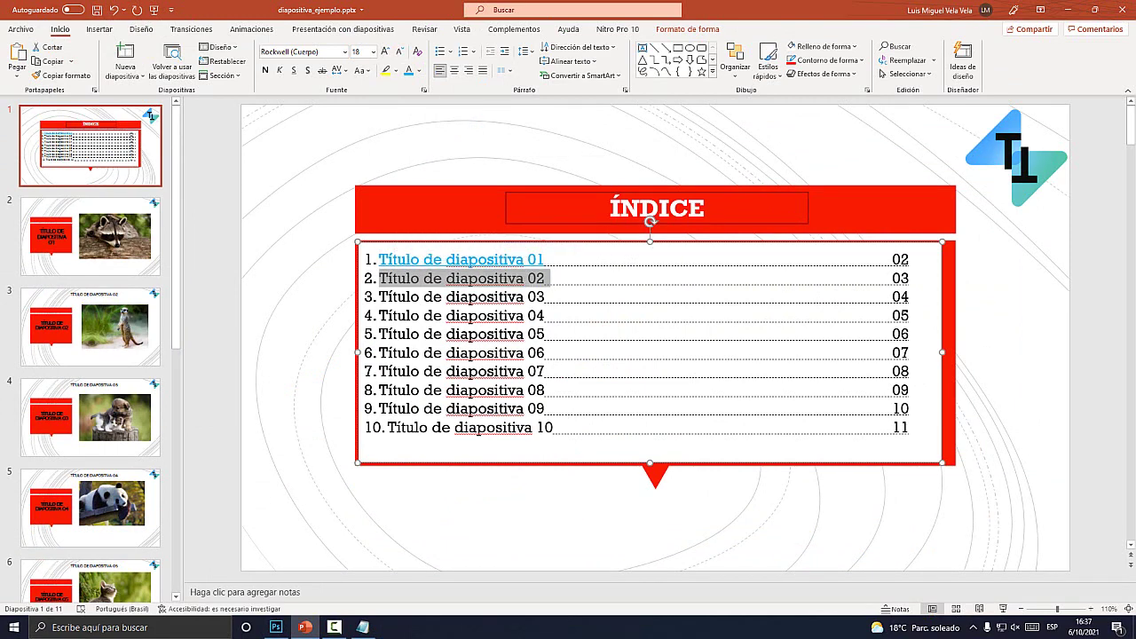
click(446, 278)
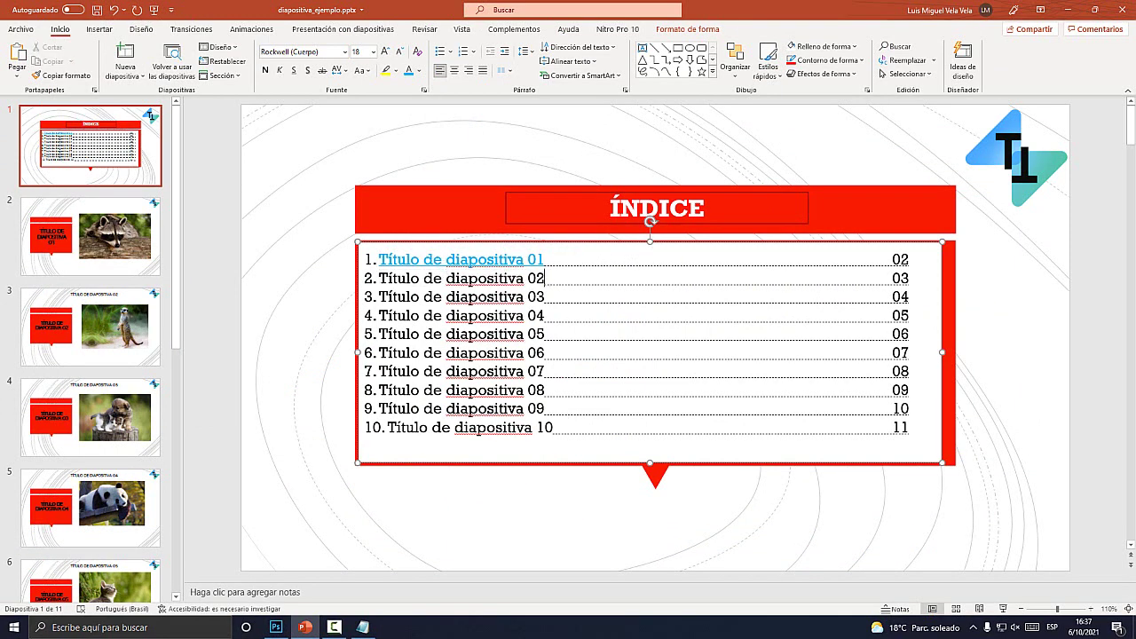
drag(544, 278, 379, 277)
right_click(399, 277)
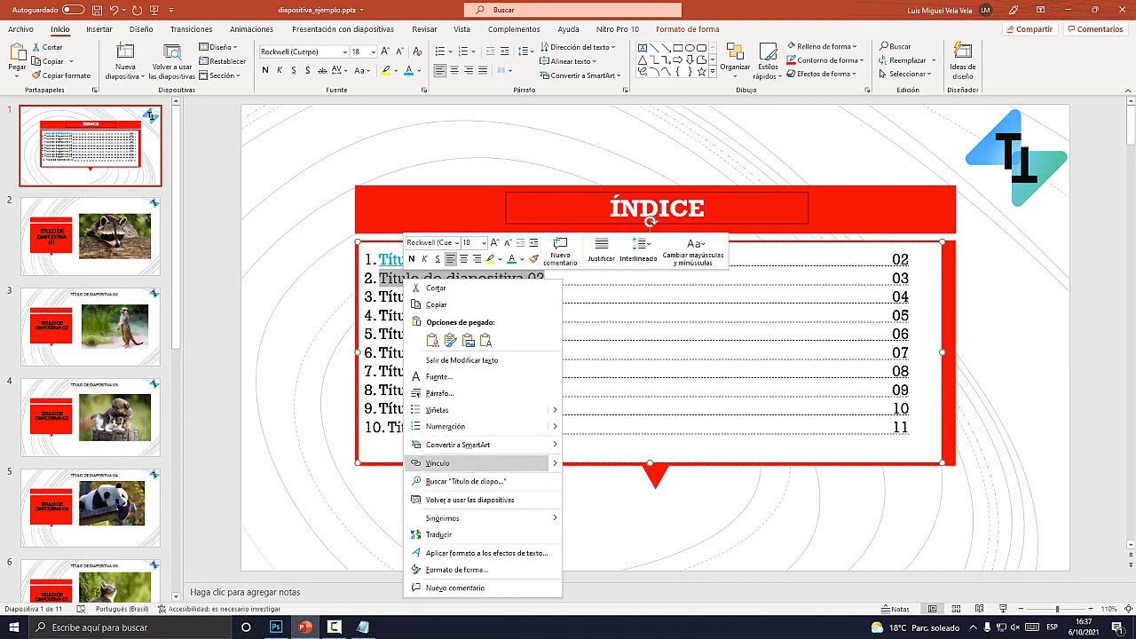
click(435, 463)
click(398, 294)
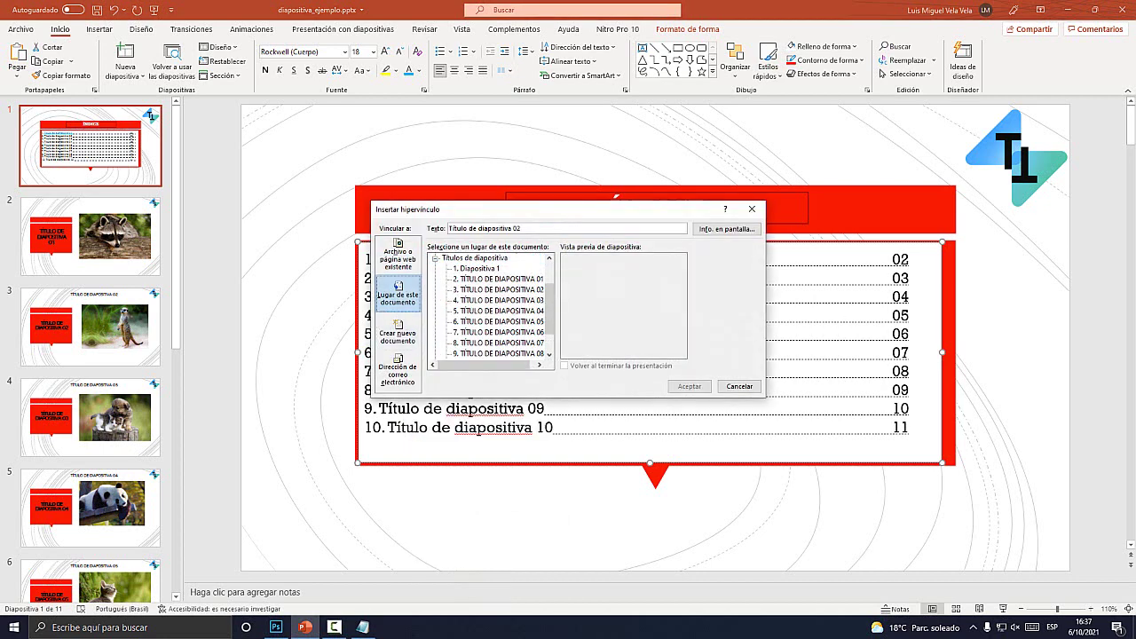
click(496, 289)
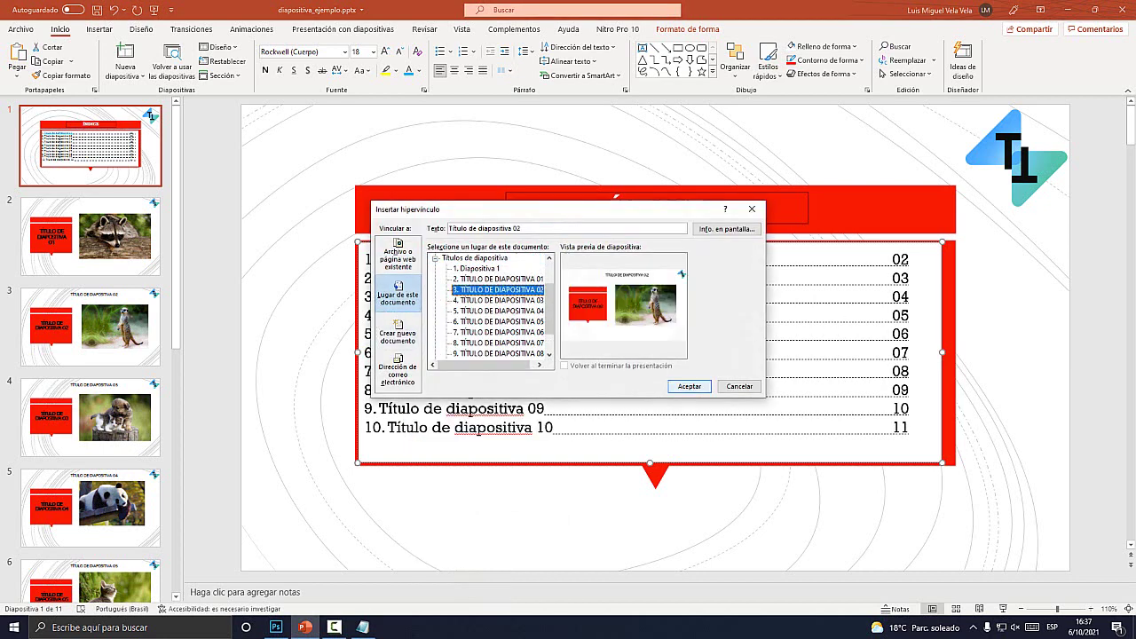
click(690, 386)
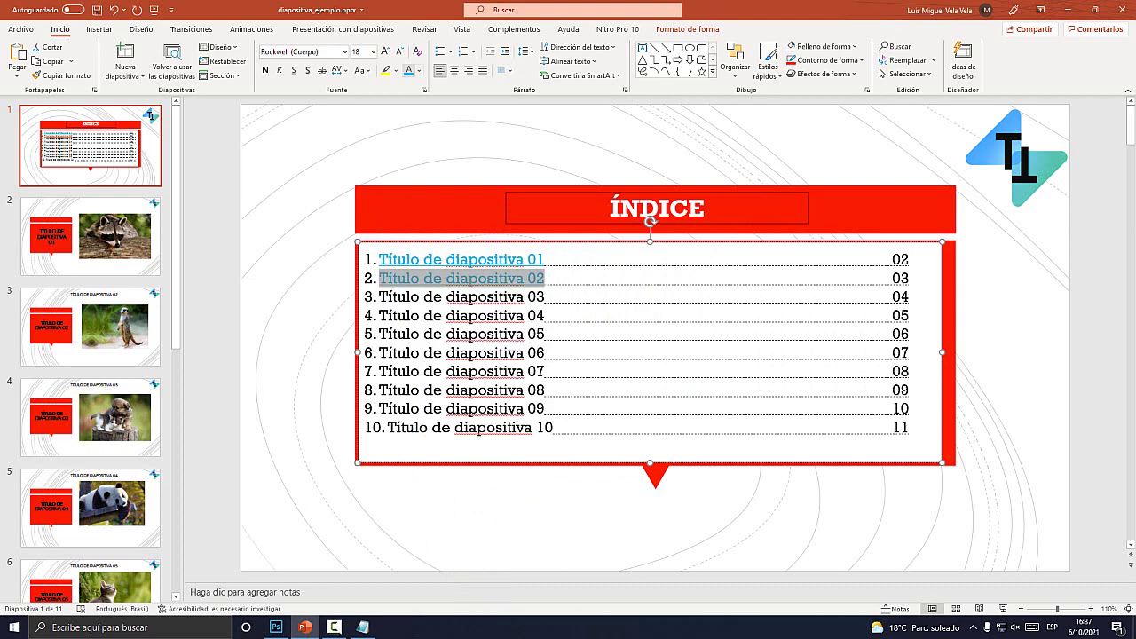
Step: Link the third and fourth entries to slides 4 and 5 (TÍTULO DE DIAPOSITIVA 03 and 04)
drag(379, 296, 544, 296)
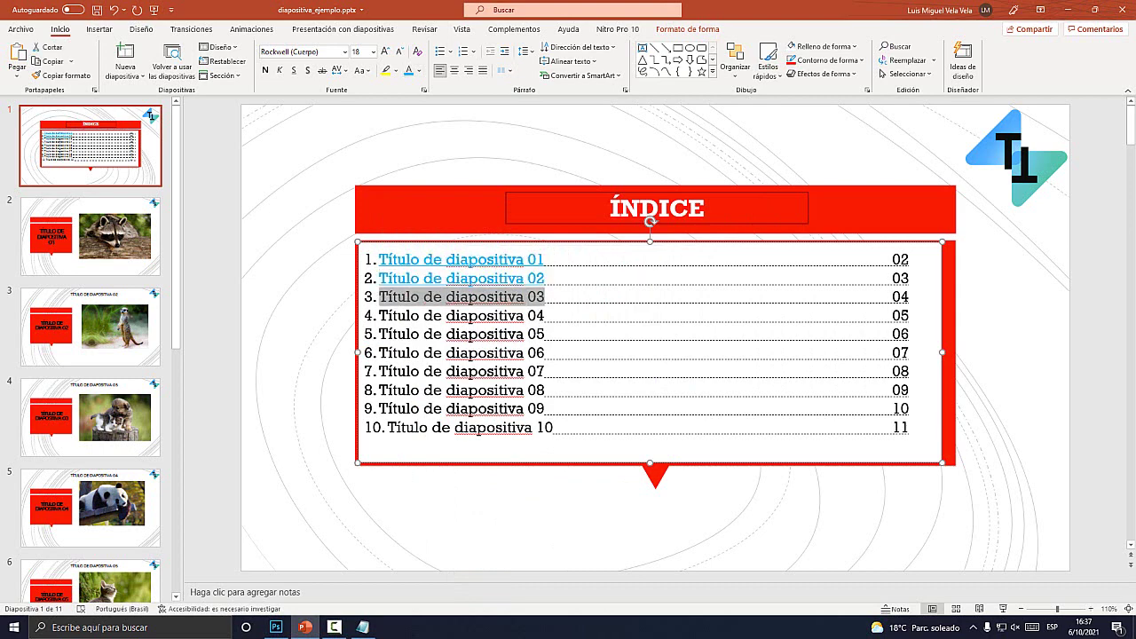
right_click(399, 296)
click(433, 477)
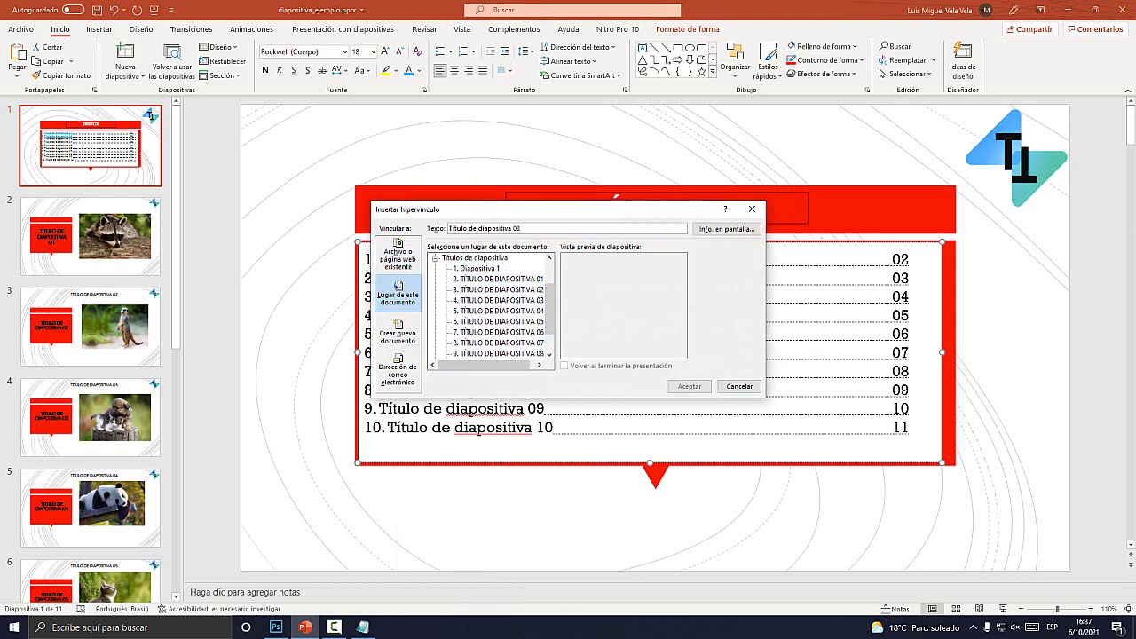
click(497, 299)
click(689, 386)
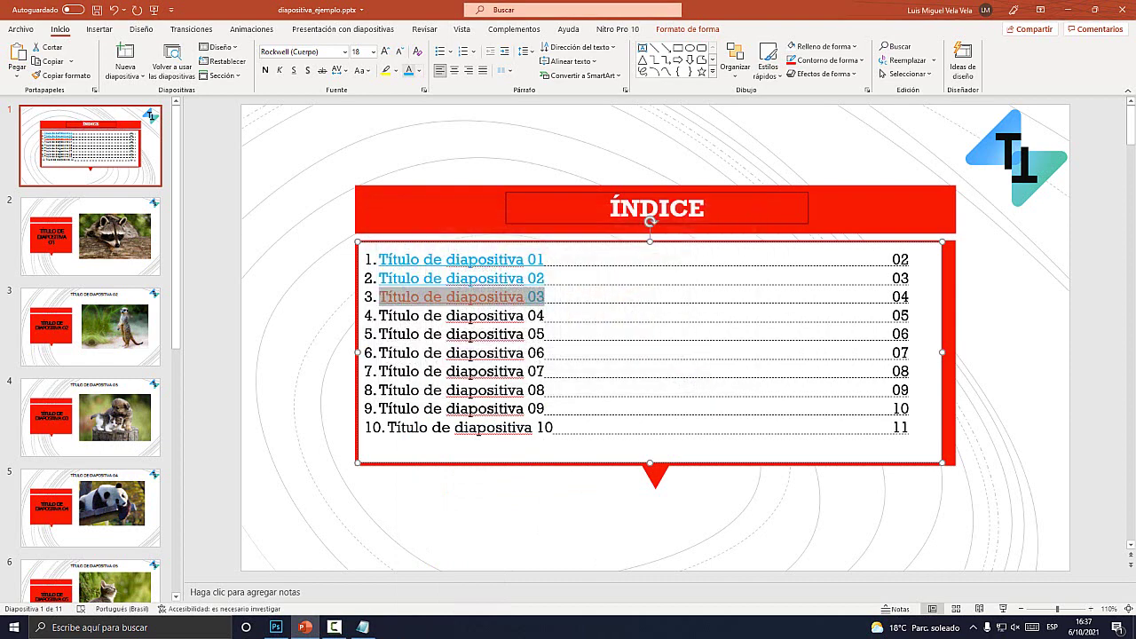
drag(544, 315, 379, 315)
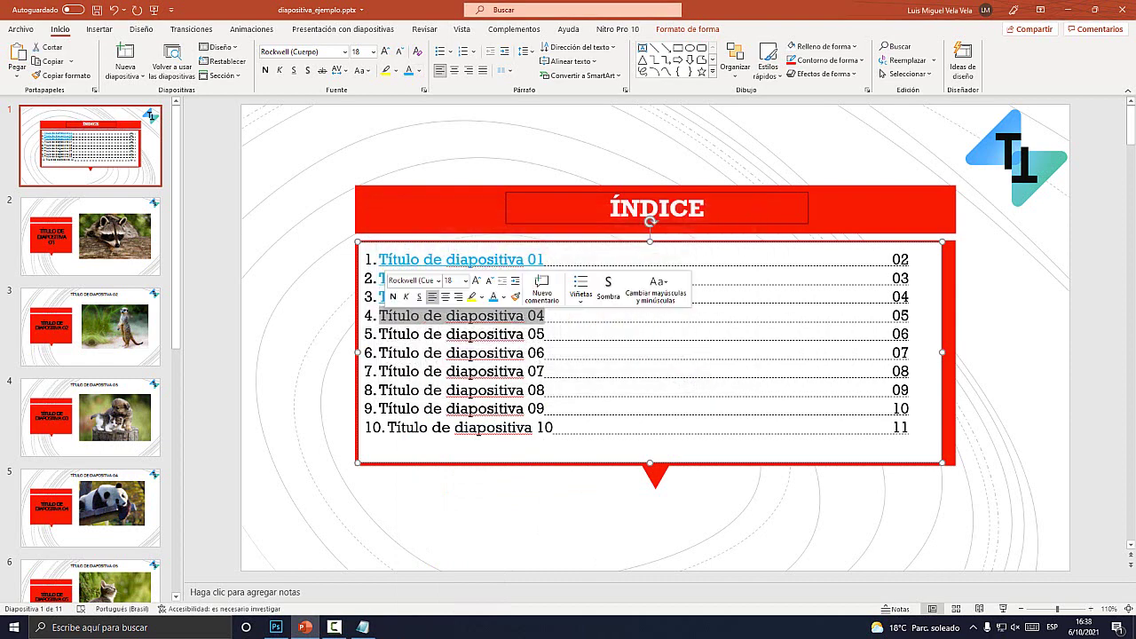
right_click(390, 315)
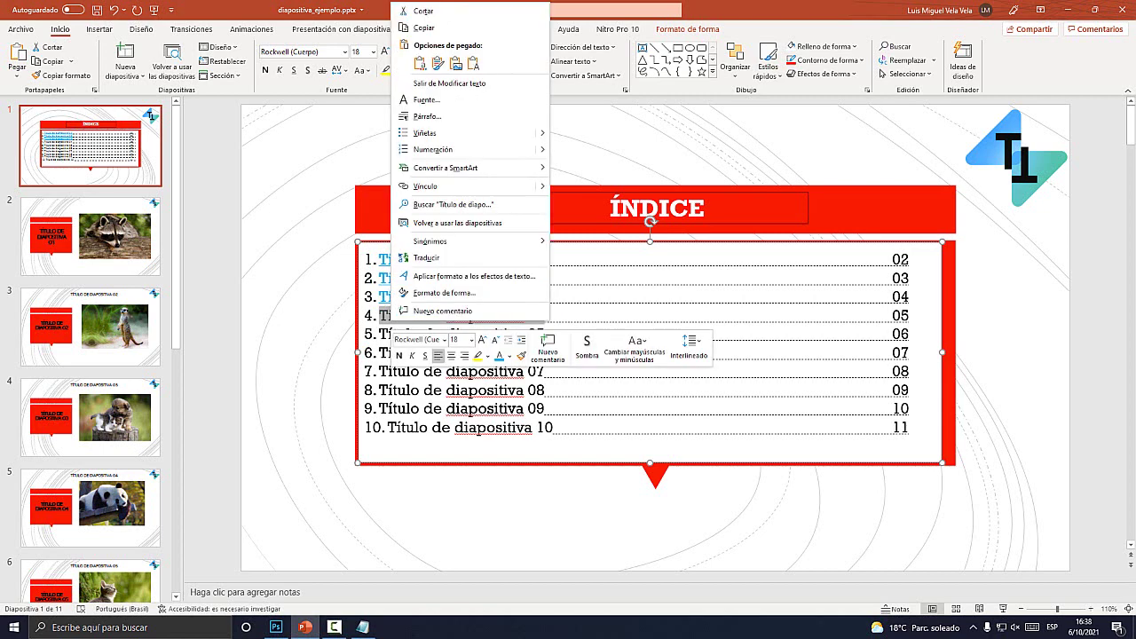
click(431, 186)
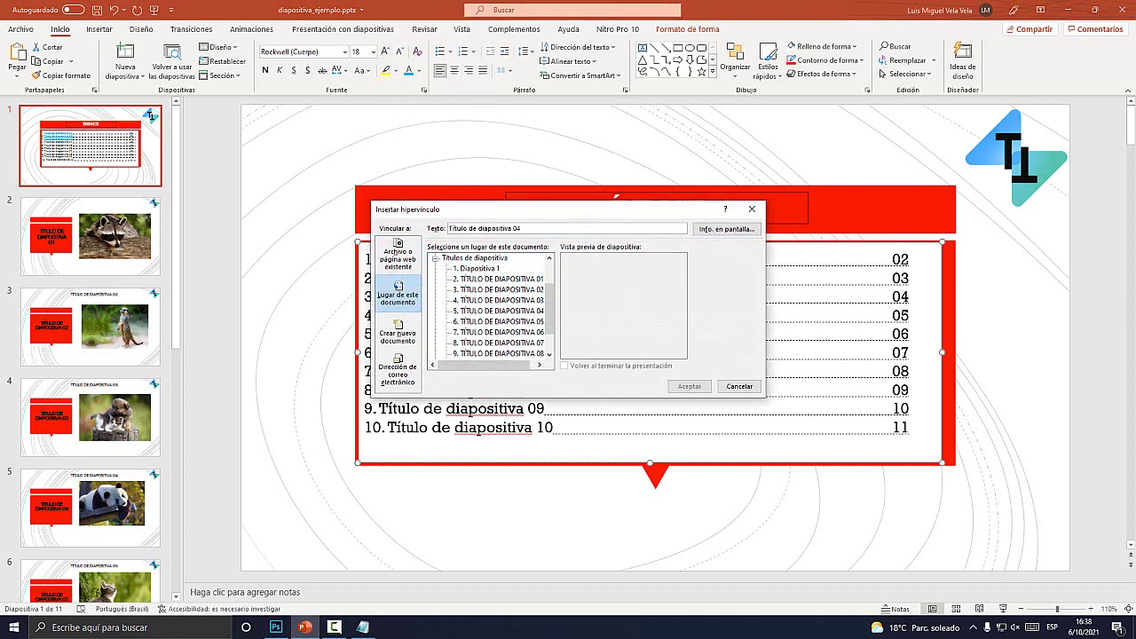
click(501, 310)
click(689, 386)
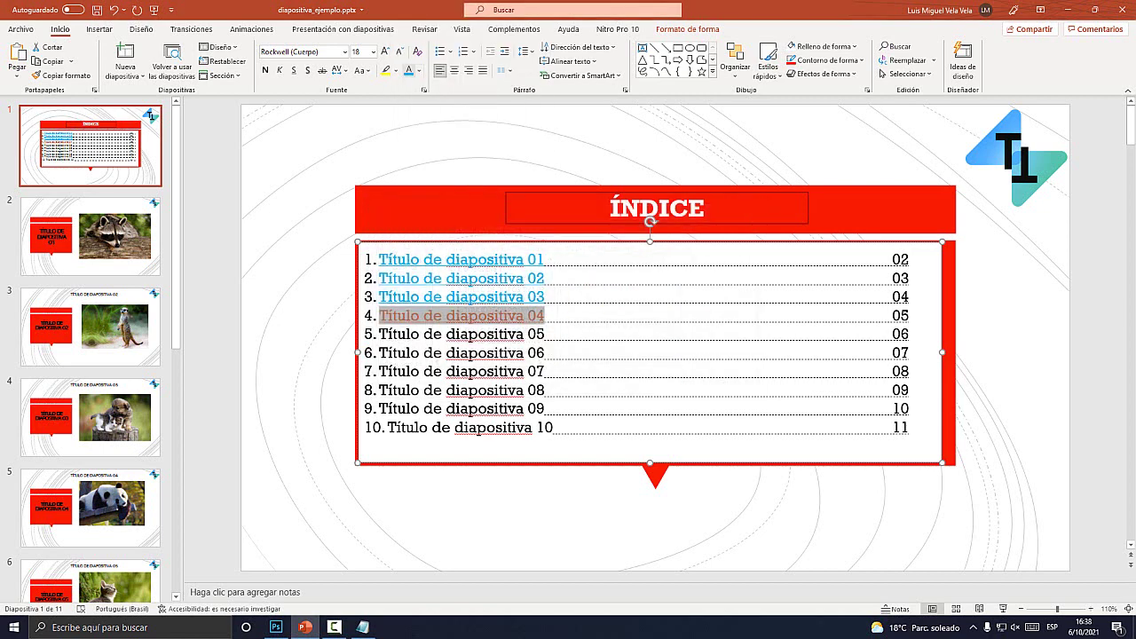
Step: Link the fifth entry to its Título de diapositiva 05 slide
drag(544, 334, 379, 333)
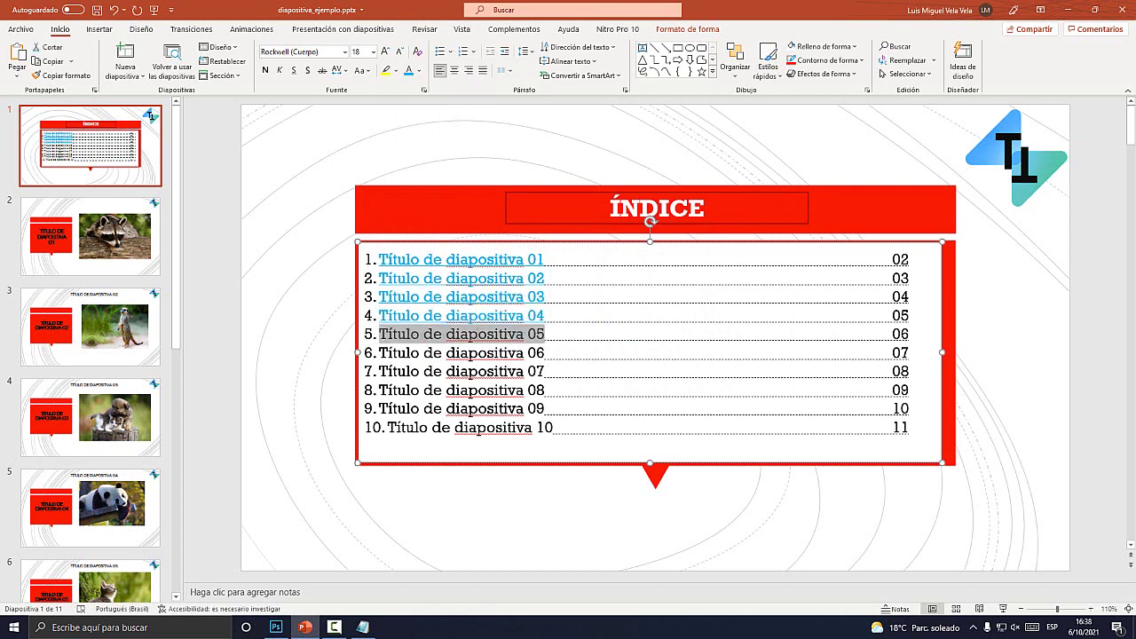
right_click(457, 336)
click(496, 202)
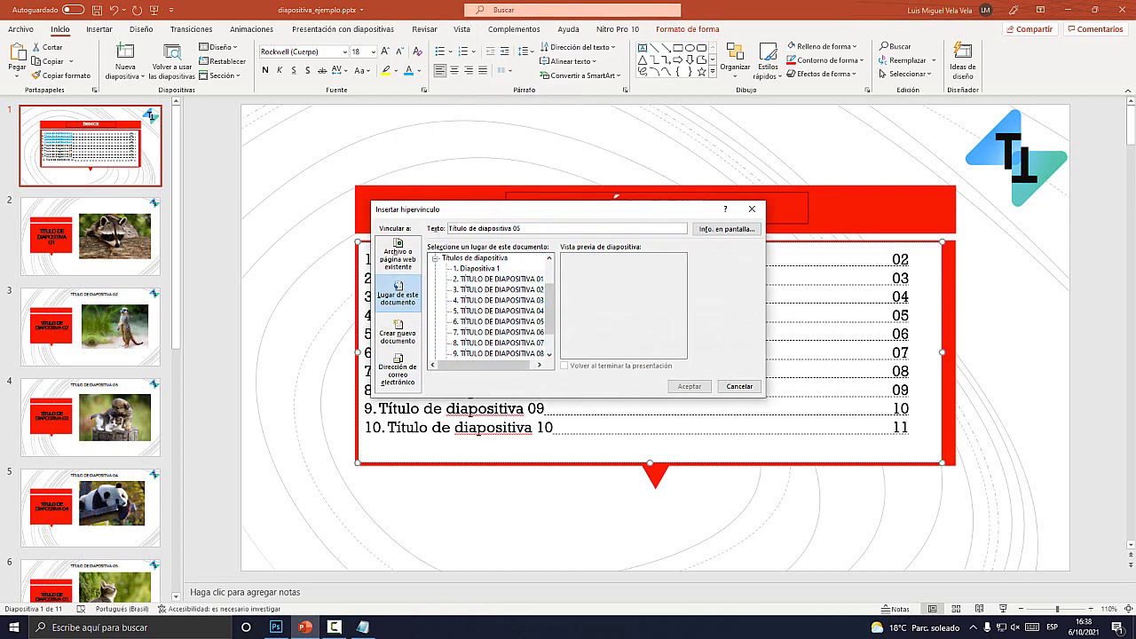
click(501, 321)
click(690, 386)
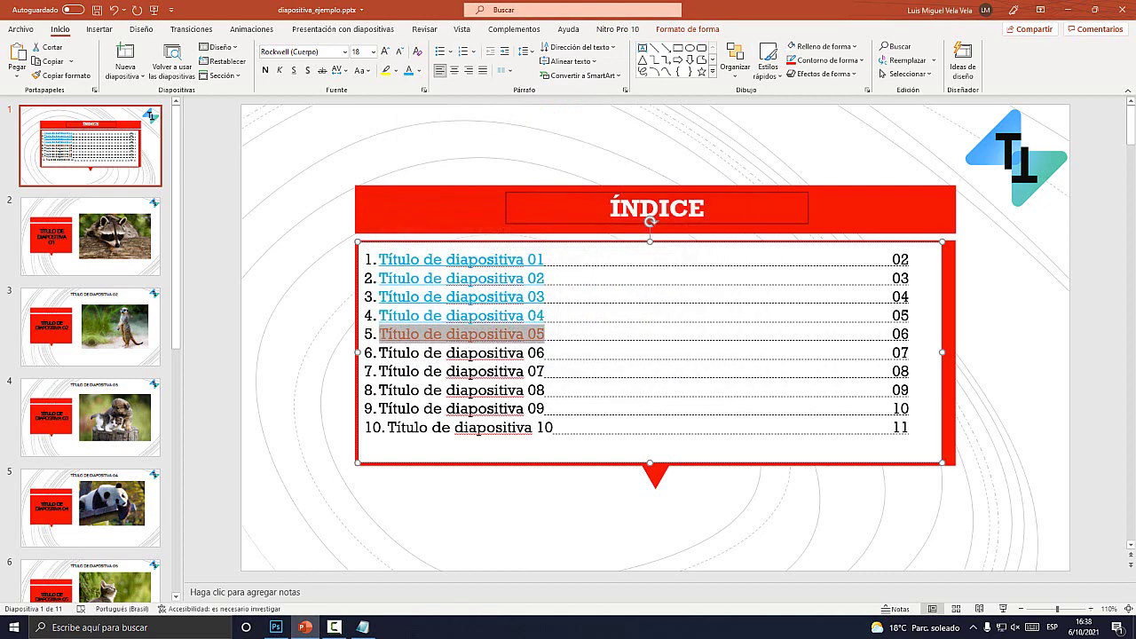
click(499, 370)
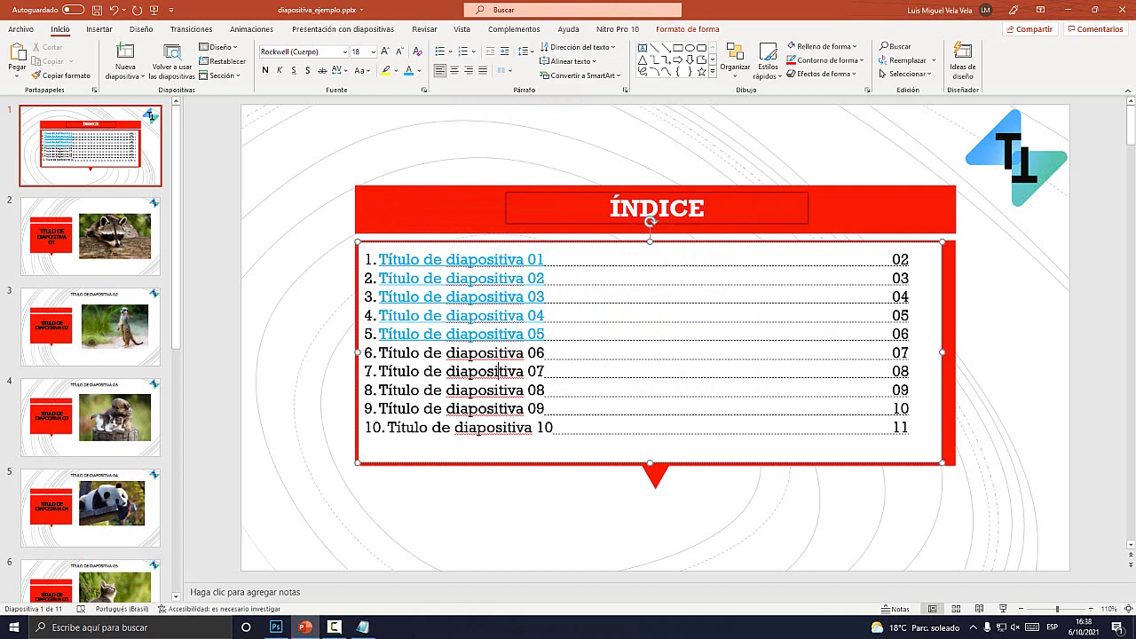
drag(544, 352, 379, 352)
double_click(544, 427)
click(468, 371)
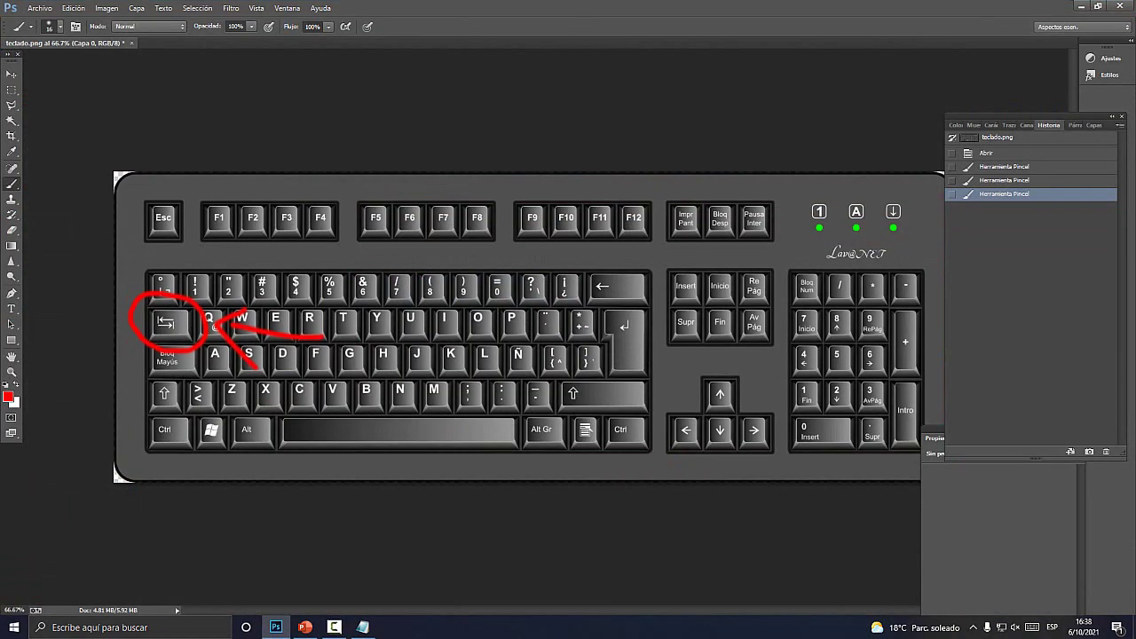
Step: Revert the keyboard image to Abrir, then circle Ctrl in red and draw a red arrow toward Z
click(986, 153)
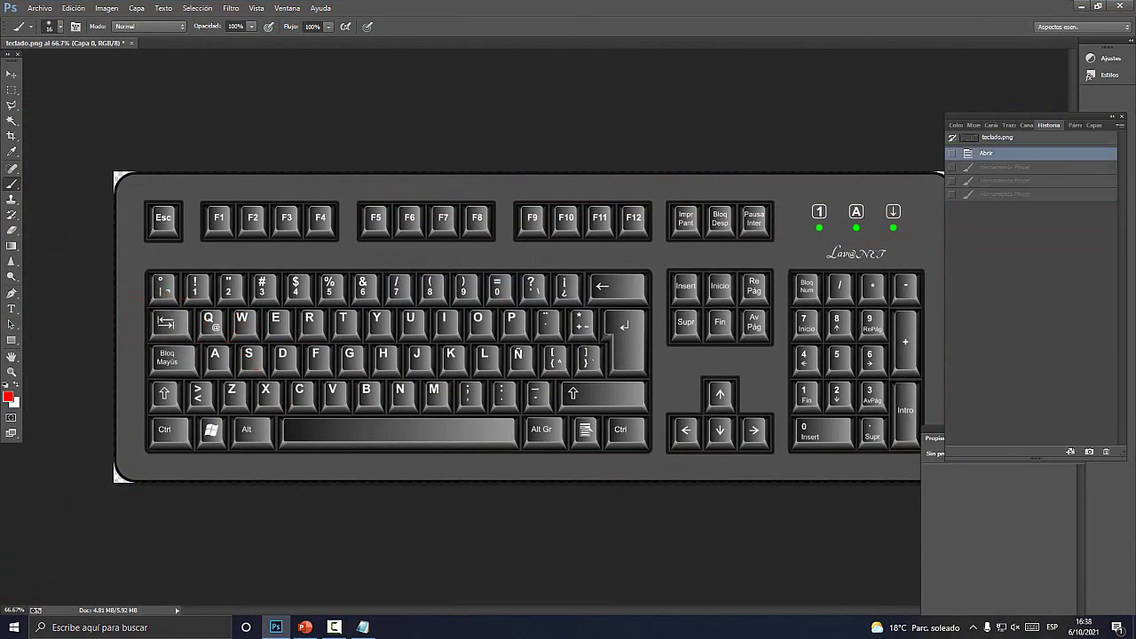
drag(205, 406, 175, 473)
drag(381, 299, 236, 394)
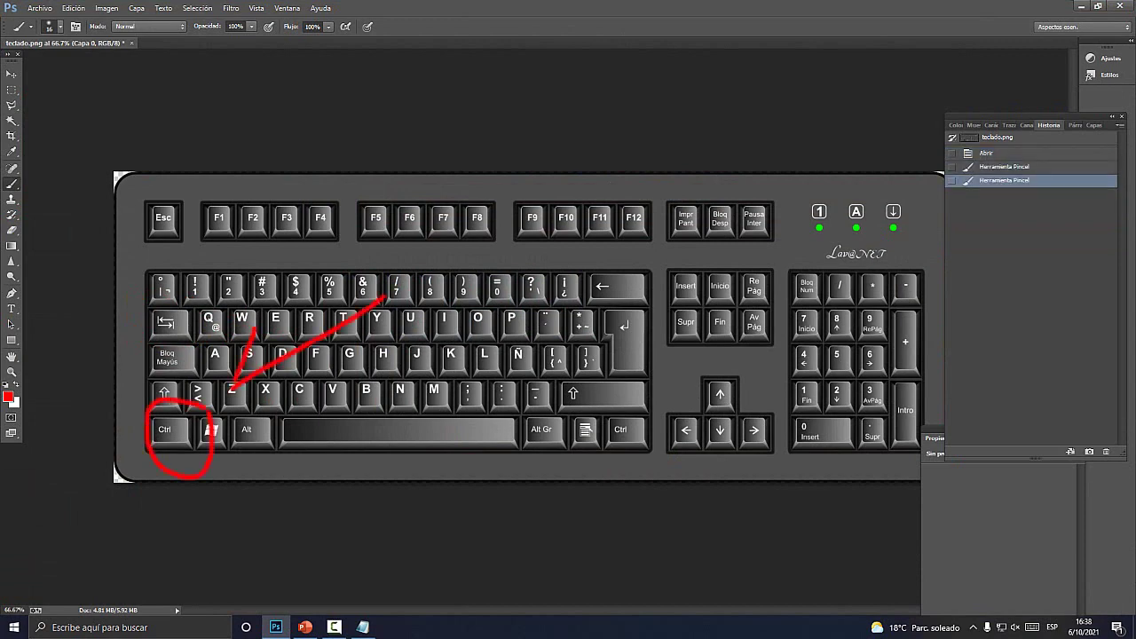
drag(228, 330, 284, 375)
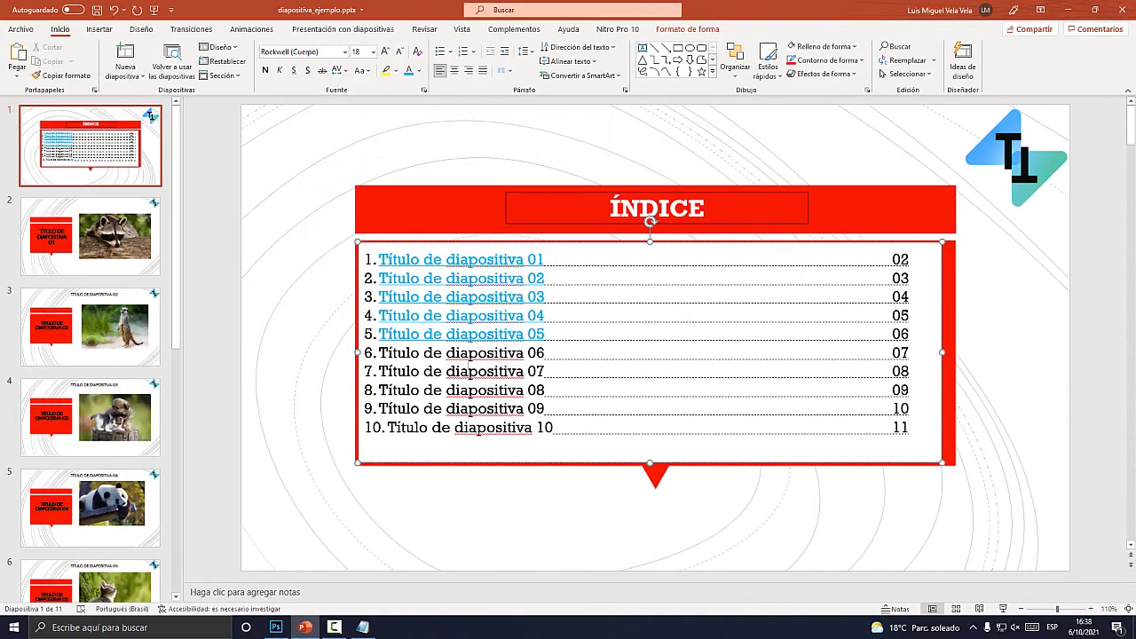
Step: Test the Título de diapositiva 02 index link, then go to the raccoon slide
ctrl+click(519, 280)
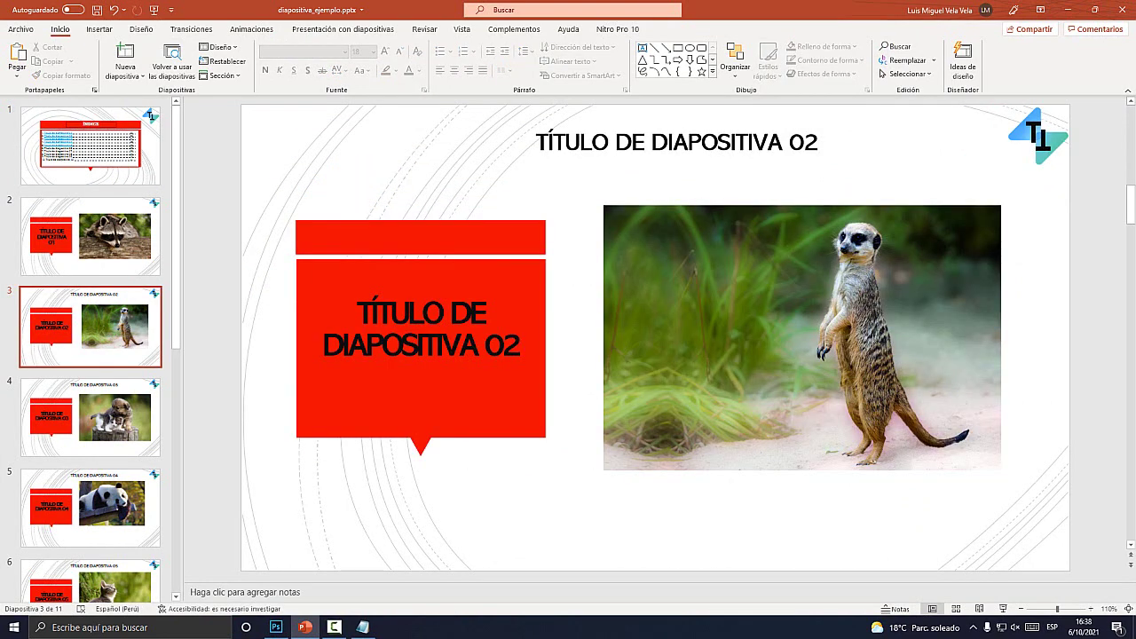
click(99, 29)
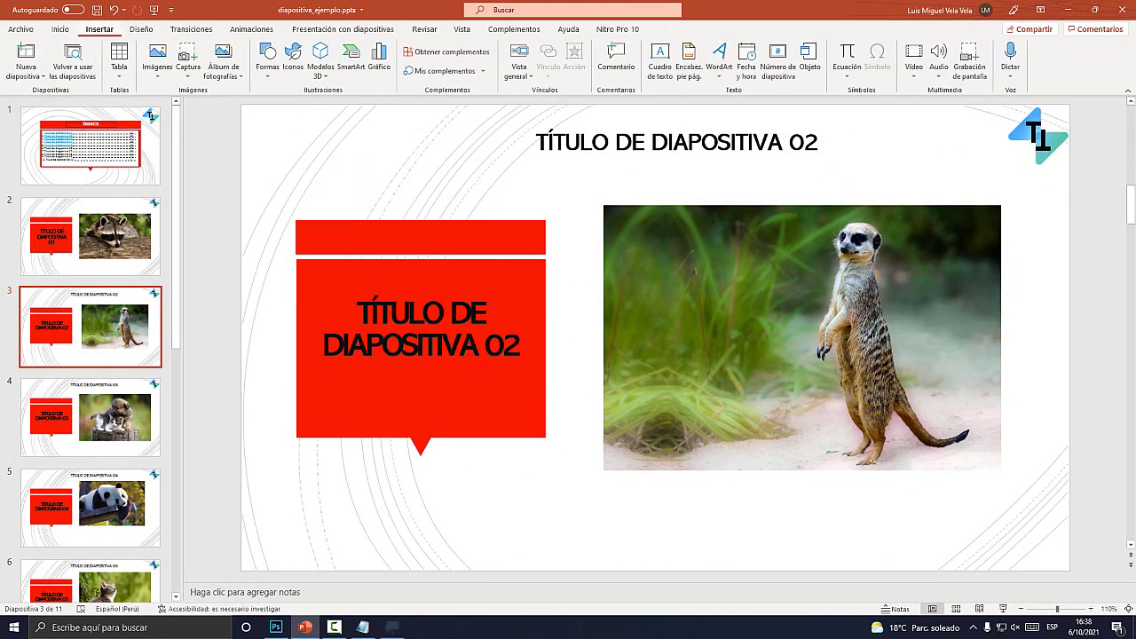
click(90, 236)
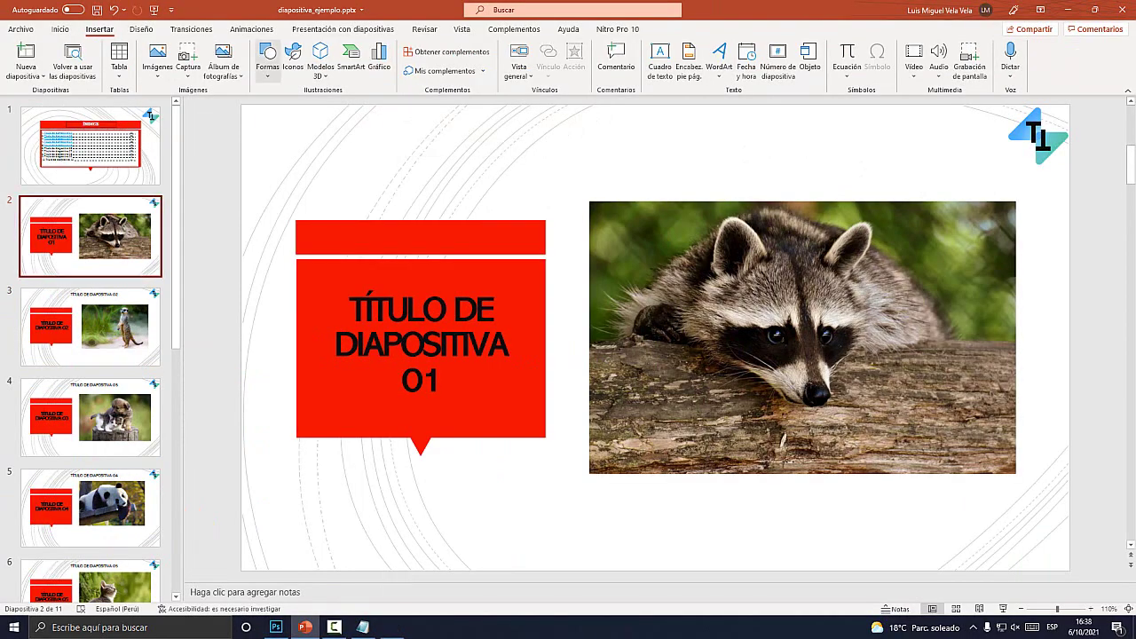
Step: Draw a Cara sonriente shape at the slide's bottom-right and fill it light green
key(super+plus)
click(268, 59)
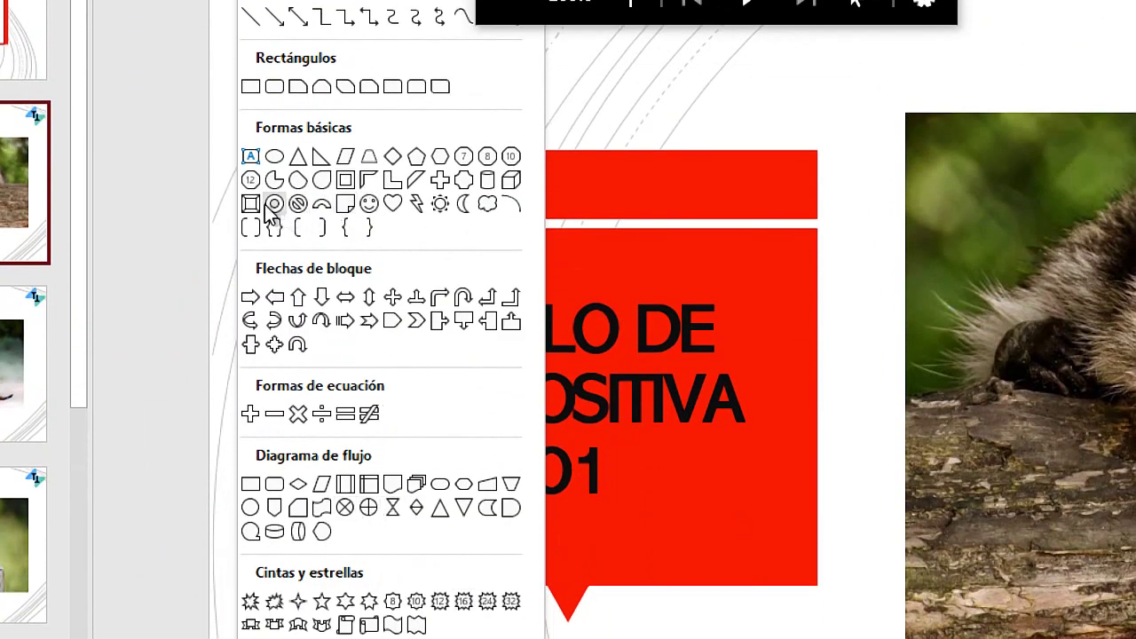
click(368, 204)
key(super+Escape)
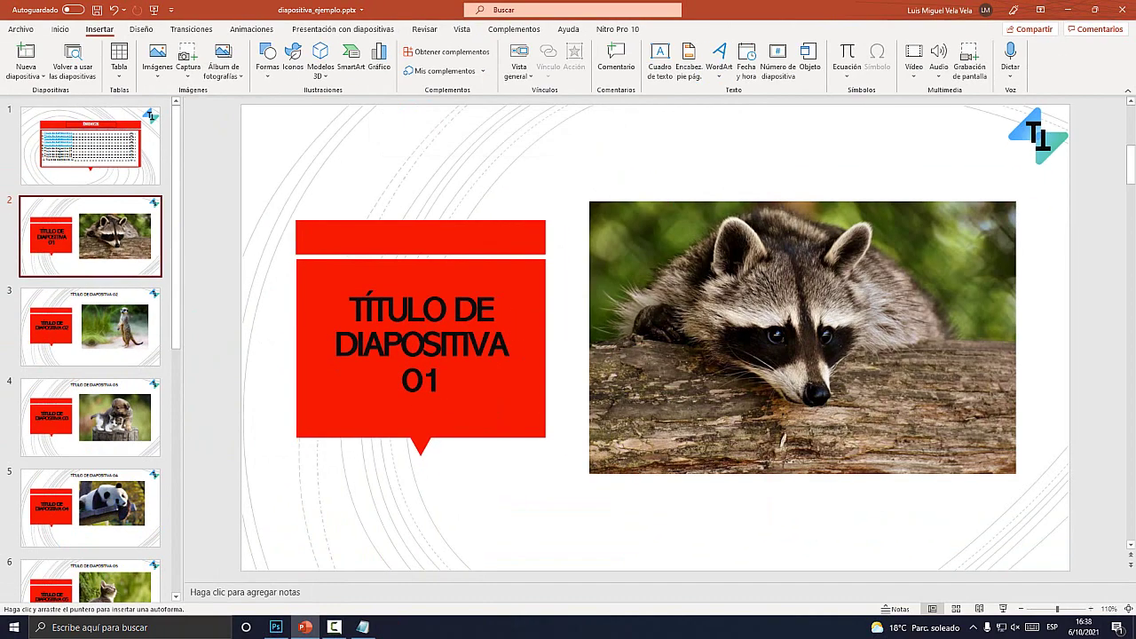
mouse_move(963, 509)
mouse_down()
mouse_move(1016, 562)
mouse_move(982, 523)
mouse_up()
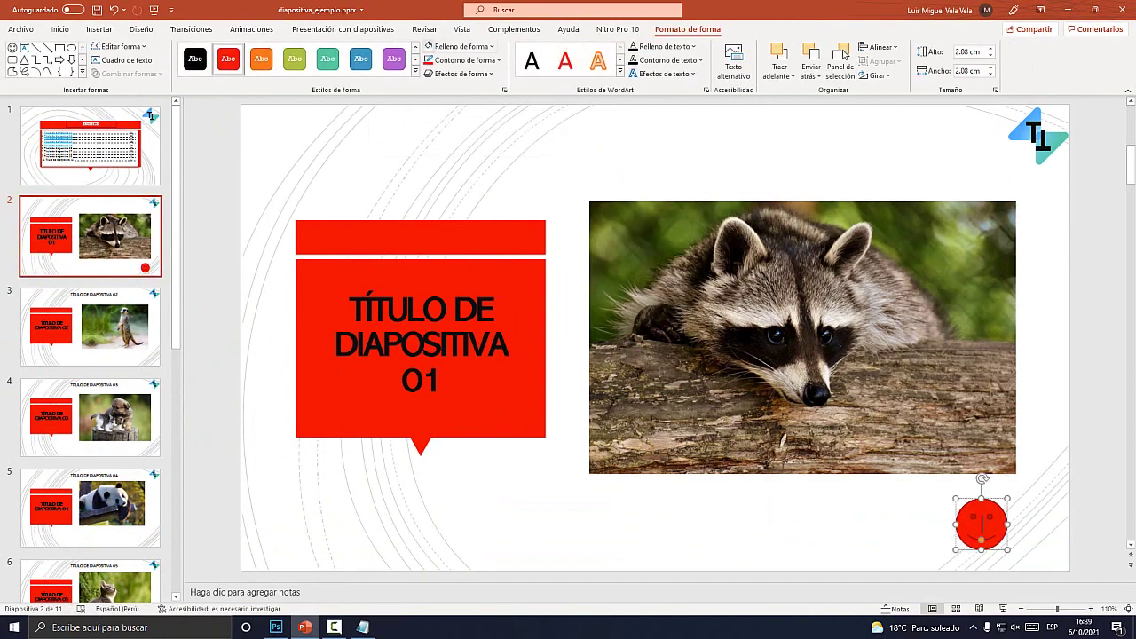
click(492, 46)
click(473, 154)
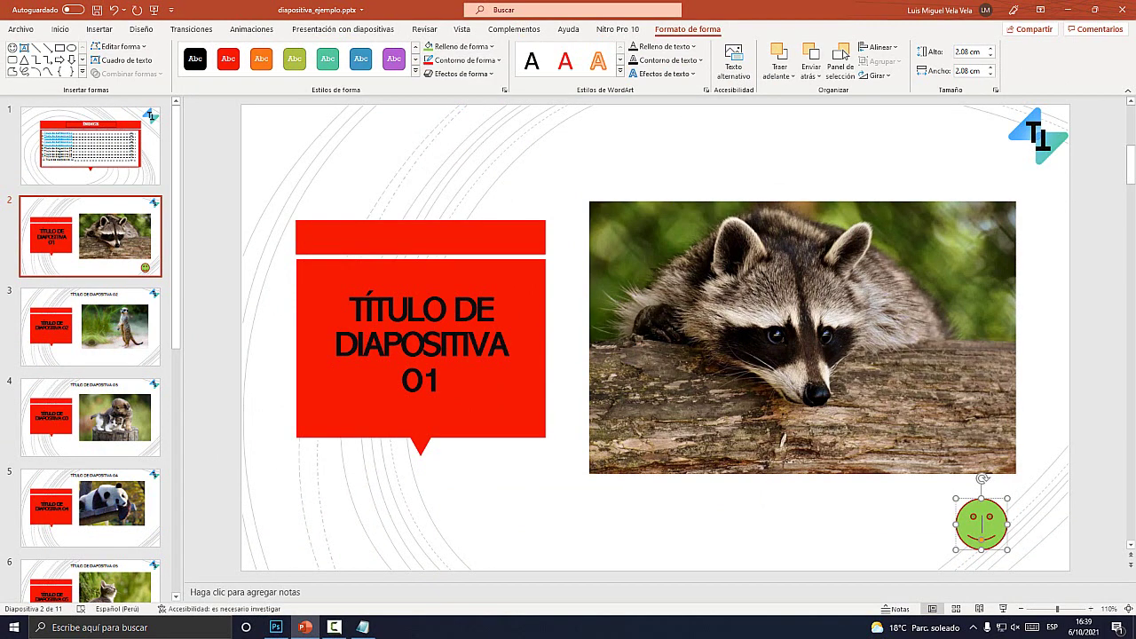
key(Escape)
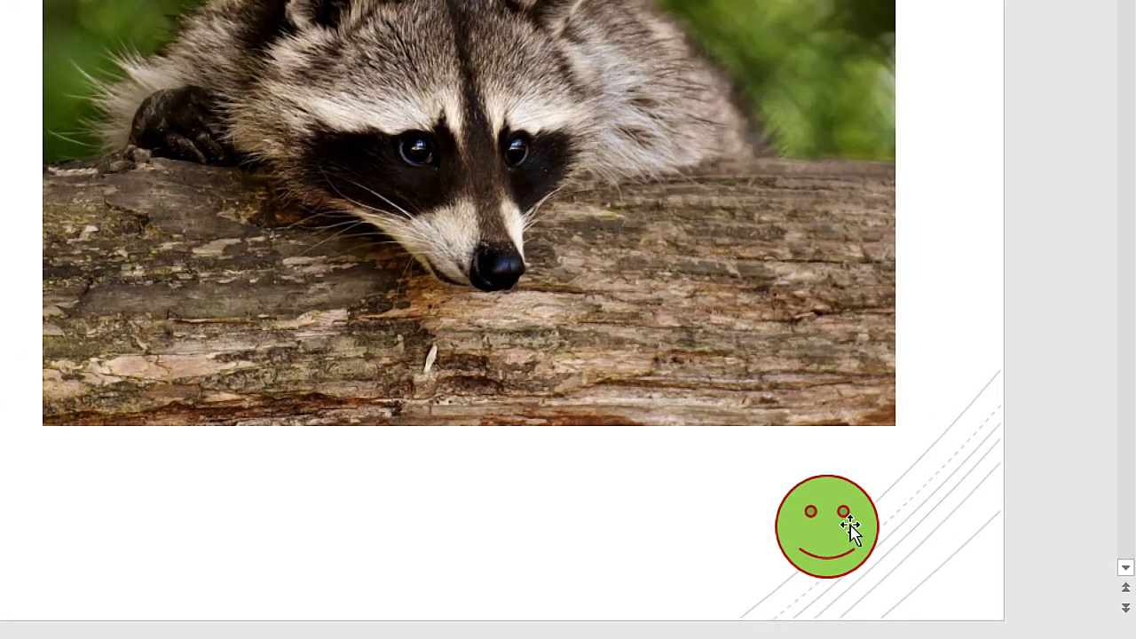
Step: Hyperlink the smiley to 1. Diapositiva 1 as a place in this document
right_click(991, 522)
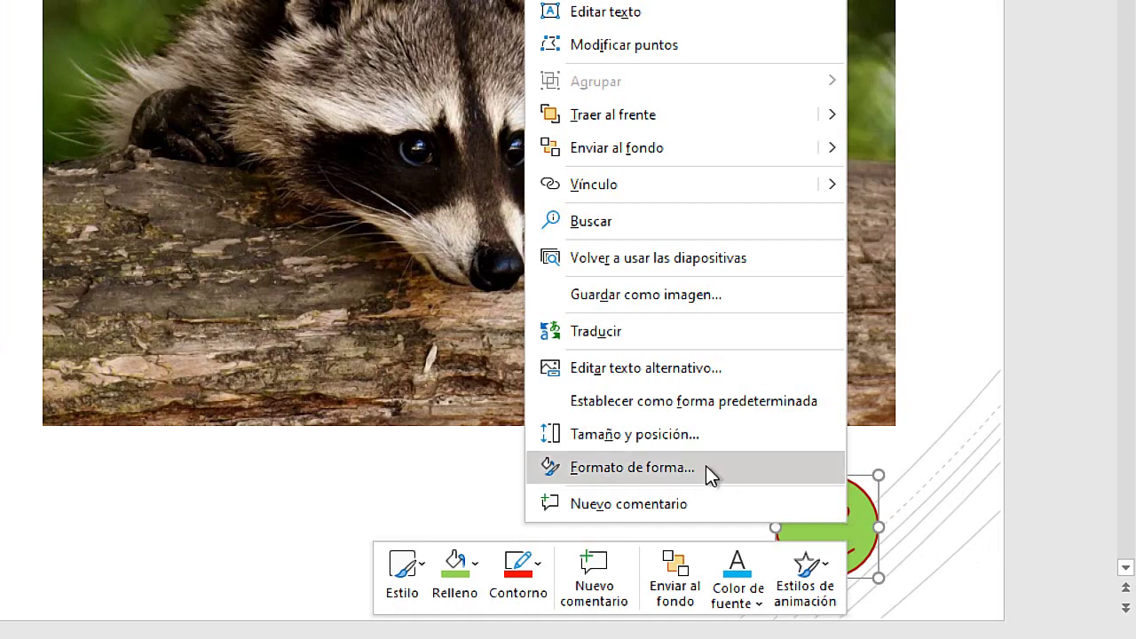
click(596, 182)
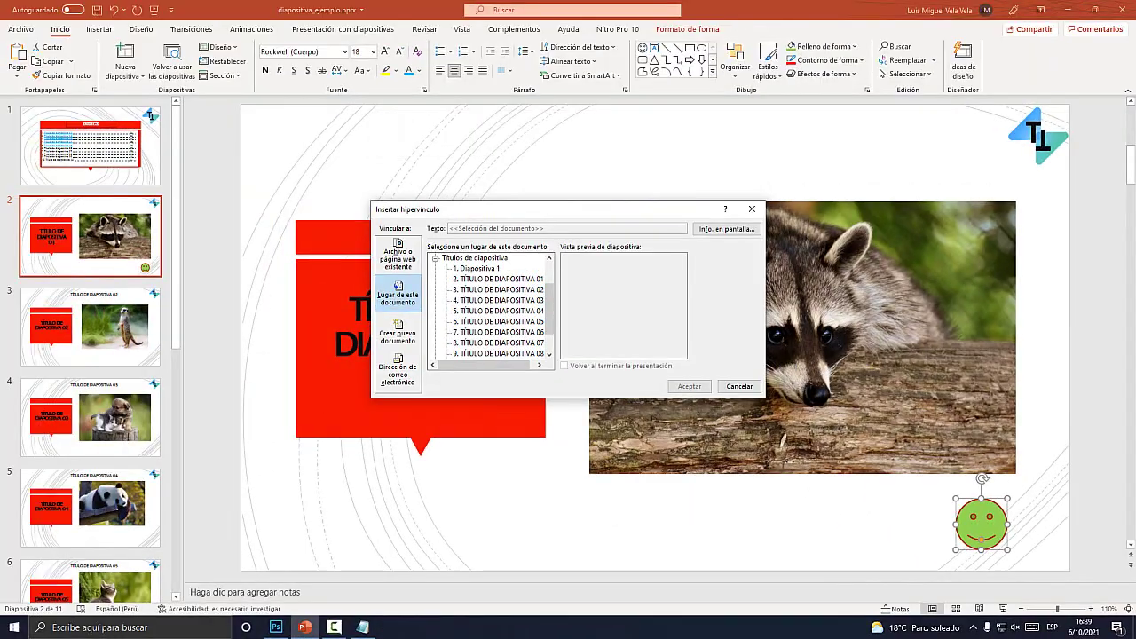
click(477, 268)
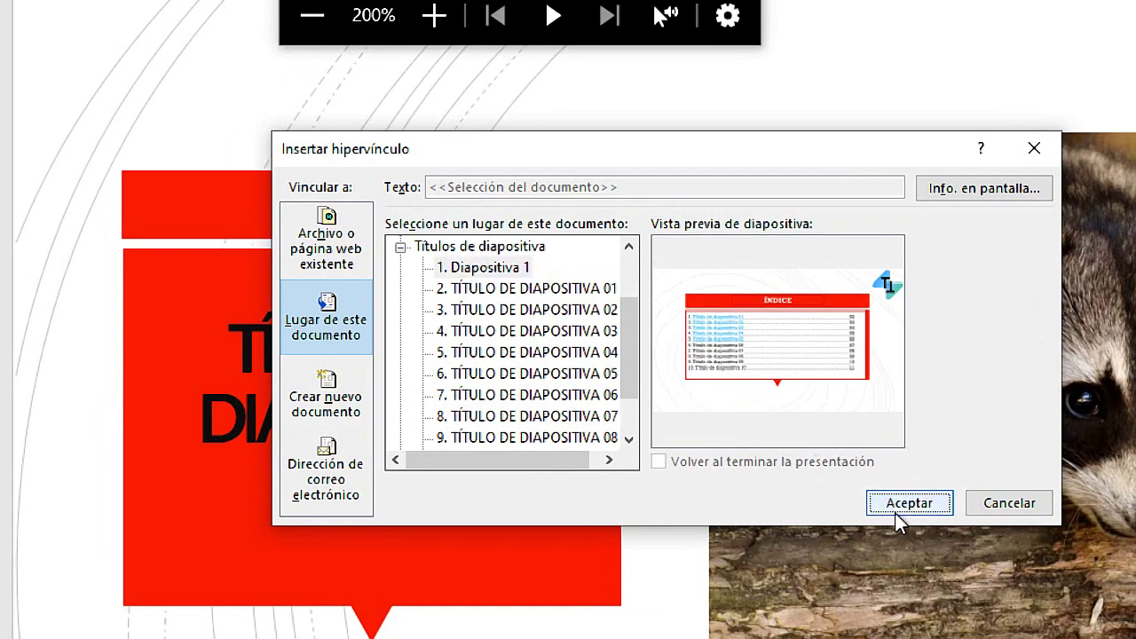
click(690, 386)
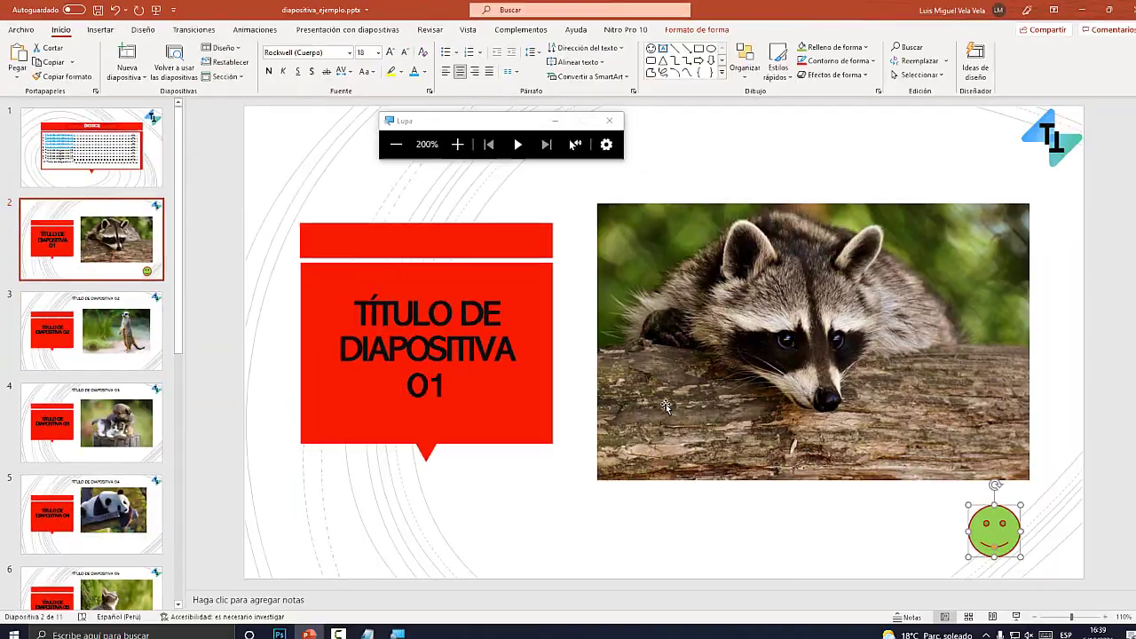
key(super+Escape)
Step: Step to the next slide and back, then reselect the smiley and bring up its options
key(Page_Down)
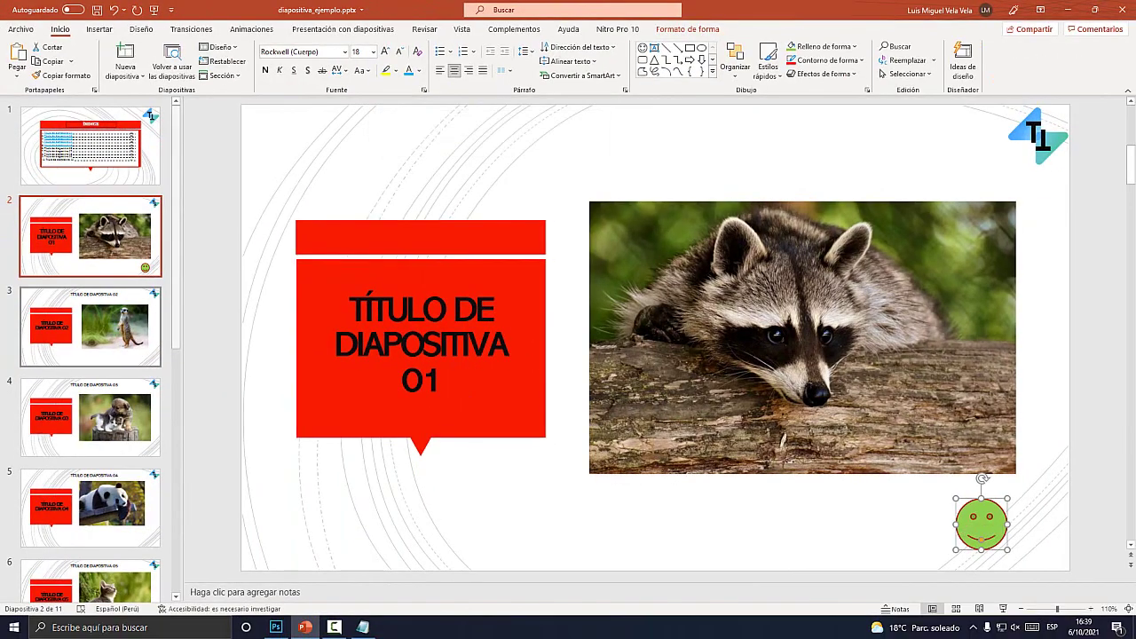
key(Page_Up)
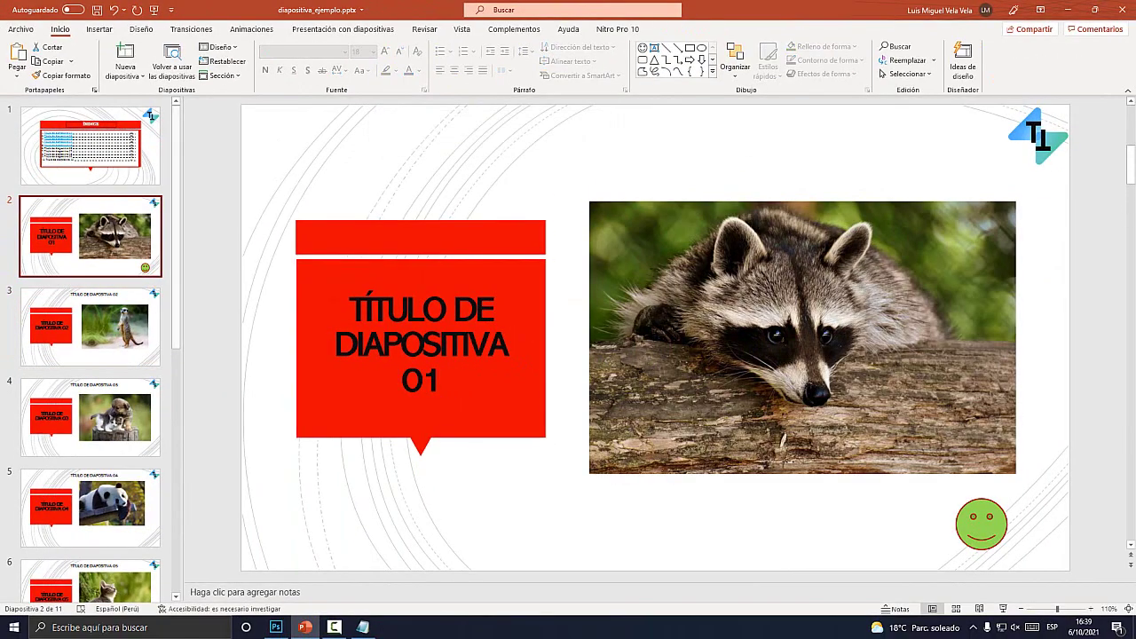
click(984, 522)
right_click(976, 532)
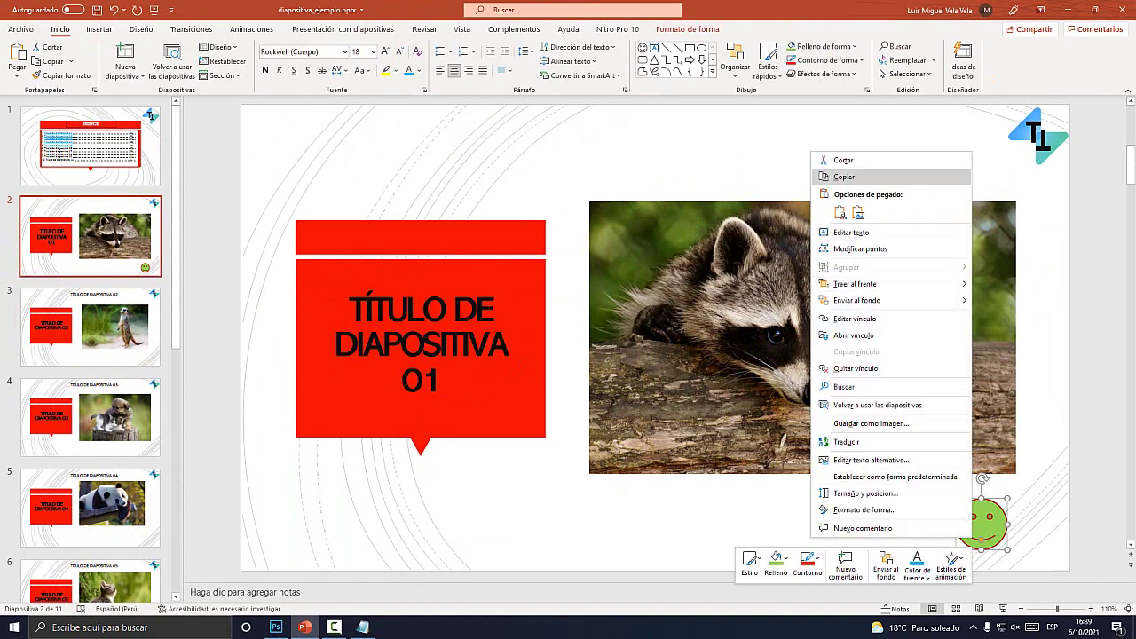
Step: Copy the linked smiley and paste it onto slides 3 through 11
click(843, 177)
key(Page_Down)
key(ctrl+v)
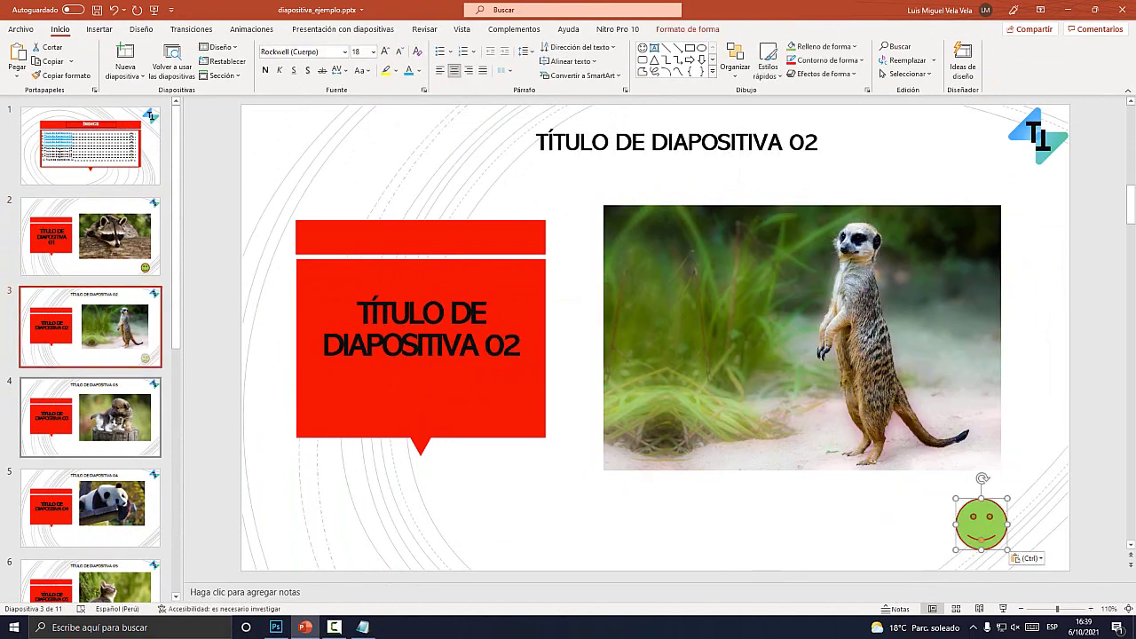
key(Page_Down)
key(ctrl+v)
key(Page_Down)
key(ctrl+v)
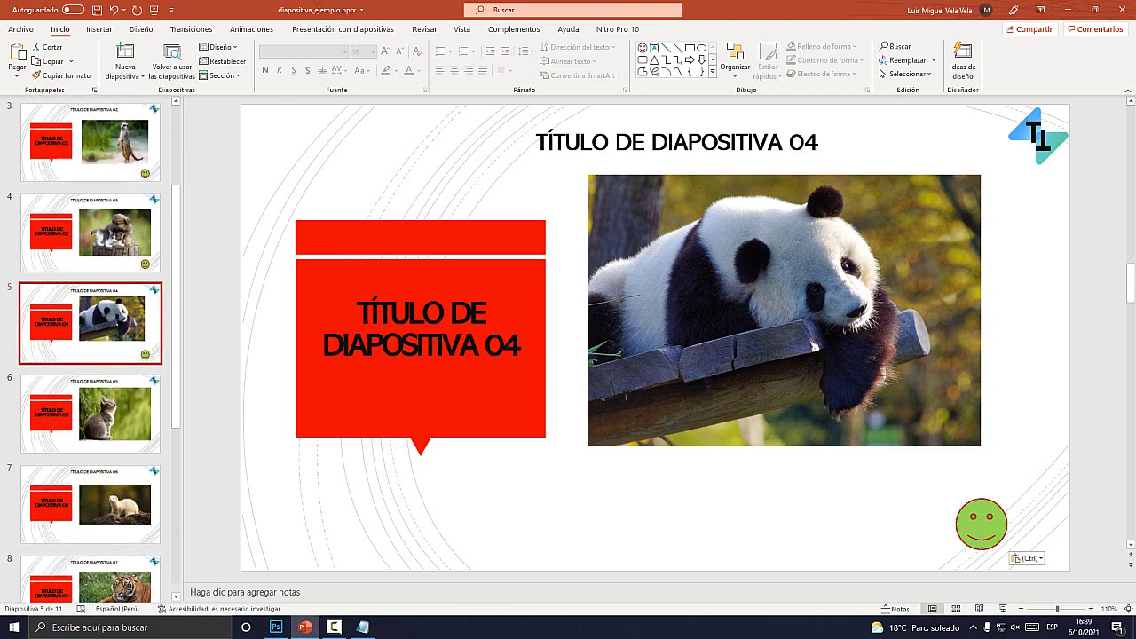
key(Page_Down)
key(ctrl+v)
key(Page_Down)
key(ctrl+v)
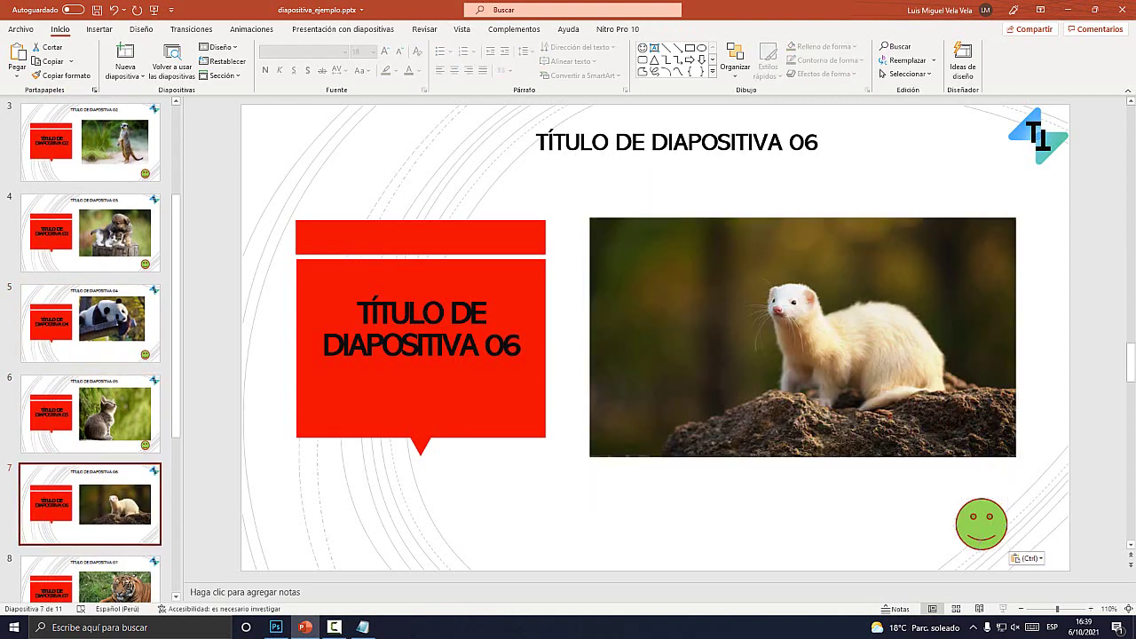
key(Page_Down)
key(ctrl+v)
key(Page_Down)
key(ctrl+v)
key(Page_Down)
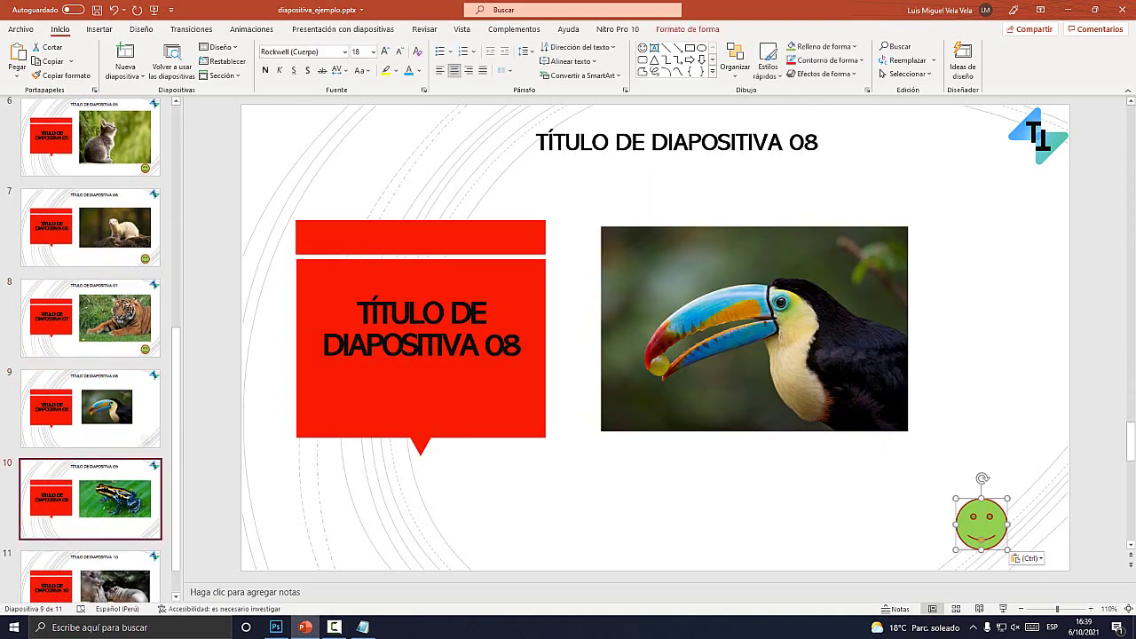
key(ctrl+v)
key(Page_Down)
key(ctrl+v)
Step: Test the raccoon slide's smiley and the line 5 index link, ending on slide 2
scroll(91, 346, up, 3)
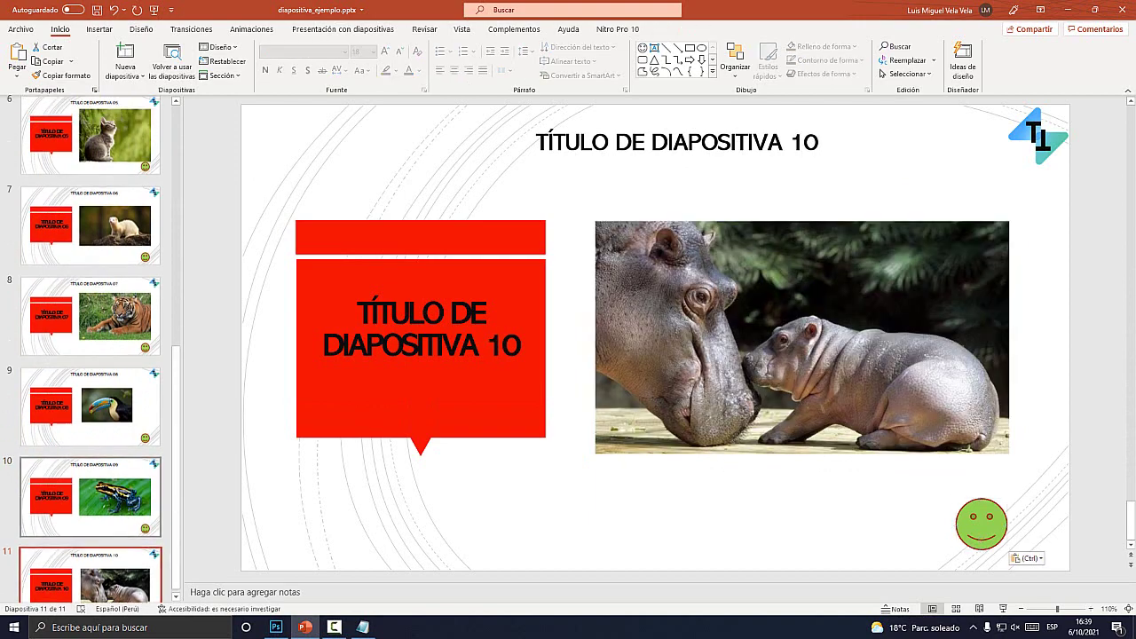
scroll(91, 346, up, 4)
scroll(90, 346, up, 2)
key(Home)
key(Page_Down)
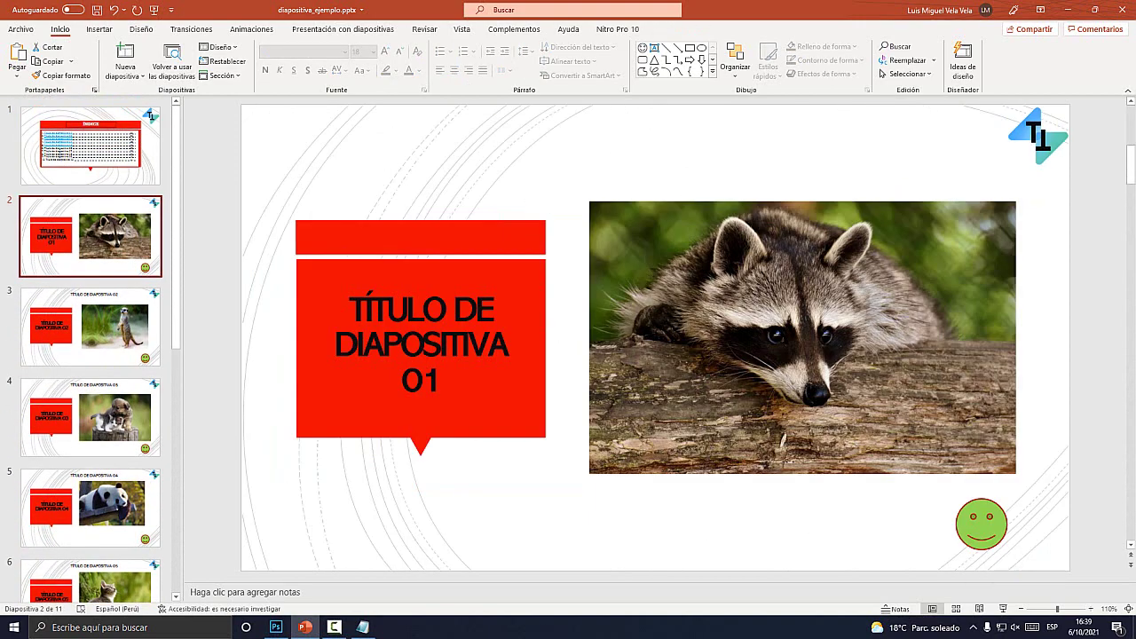
key(Page_Down)
key(Page_Down)
key(Page_Up)
key(Page_Up)
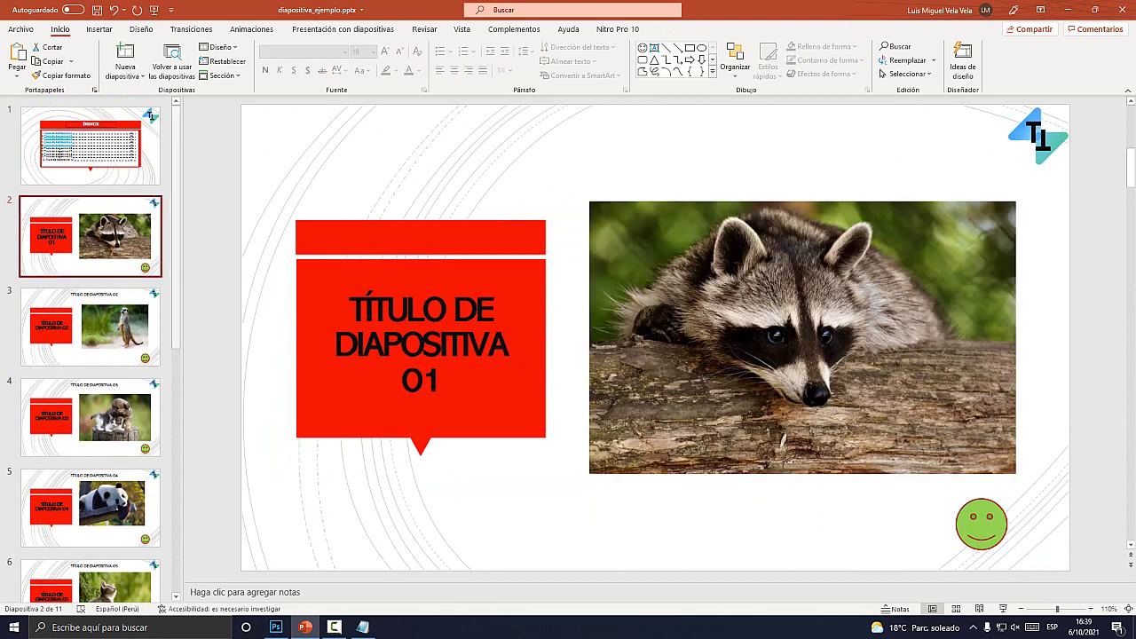
ctrl+click(971, 525)
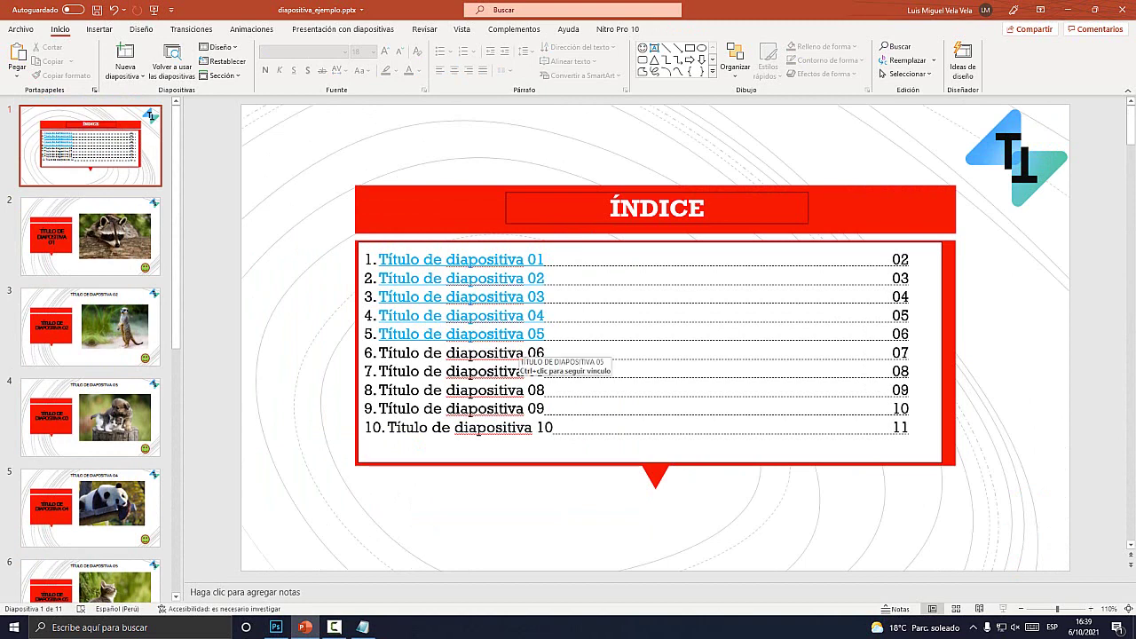
ctrl+click(519, 335)
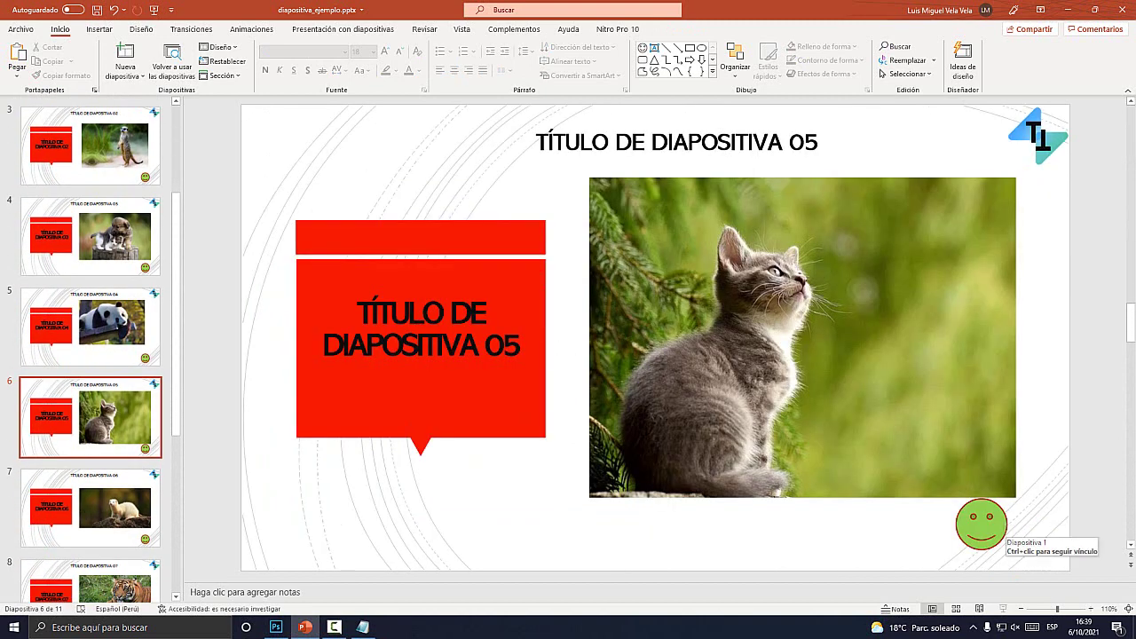
ctrl+click(980, 523)
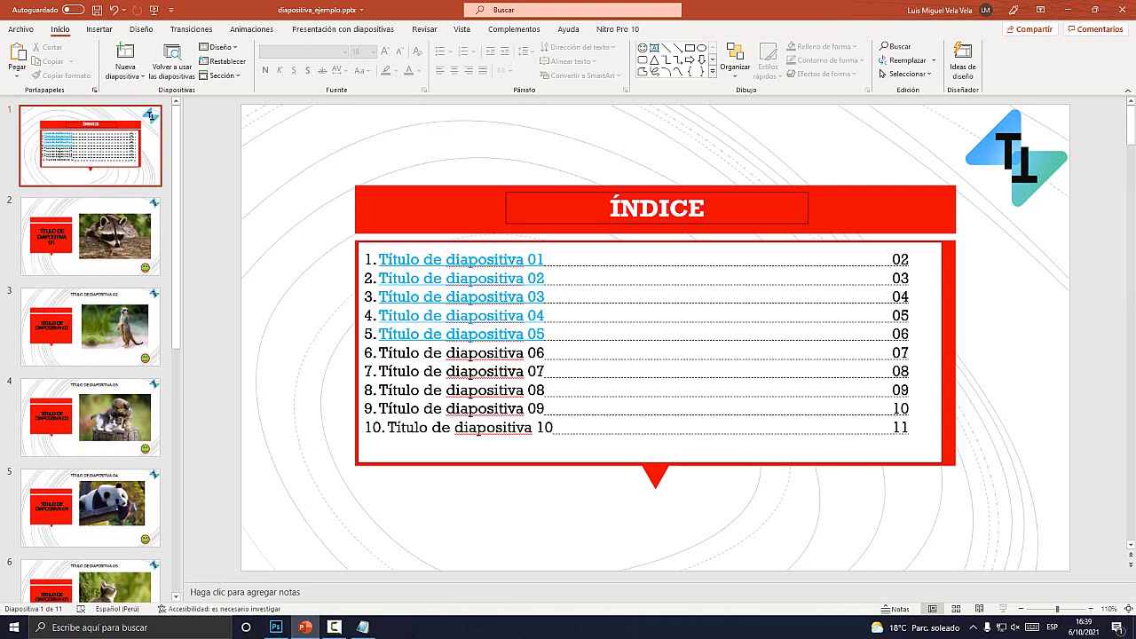
key(Page_Down)
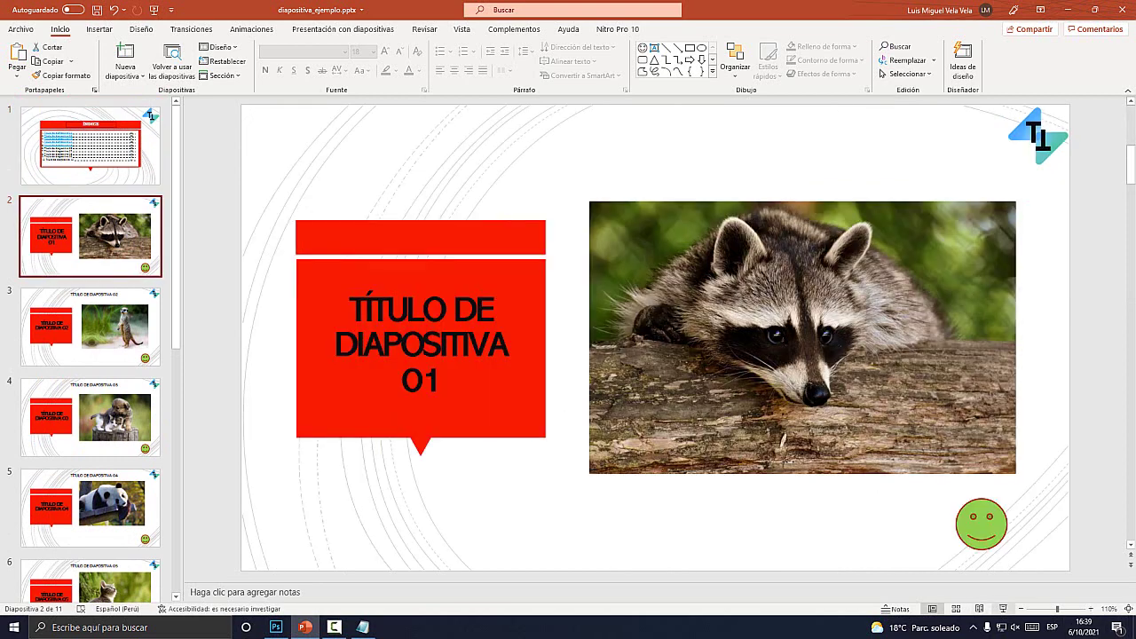
Step: In a slide show, test the index links to Títulos 05, 04, 03, 02 and 01, then exit
click(1003, 609)
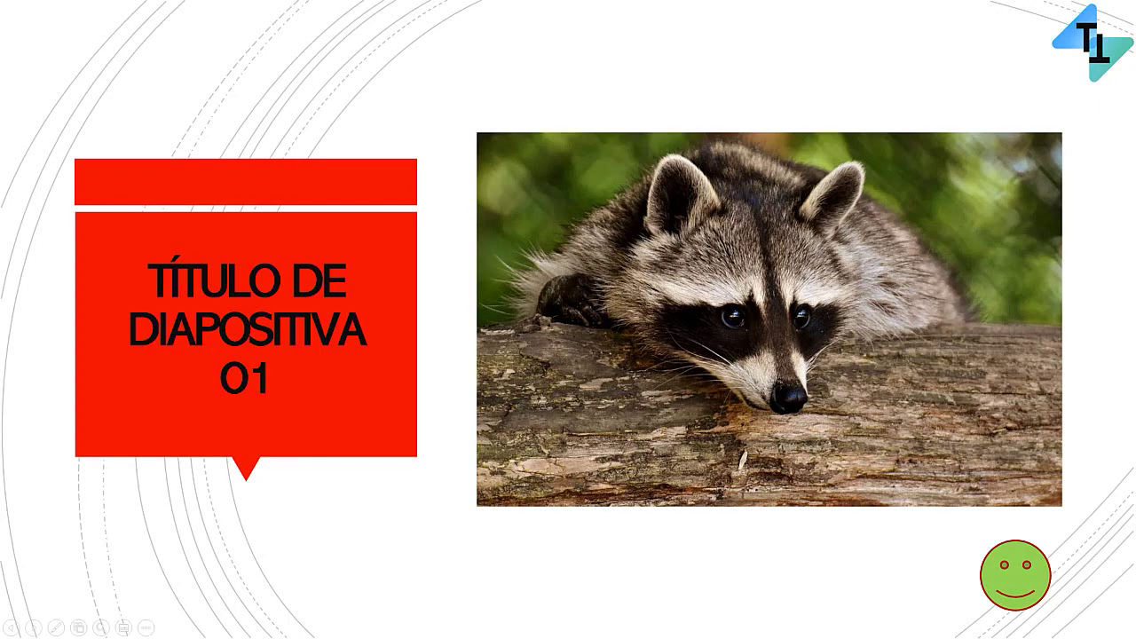
key(Page_Up)
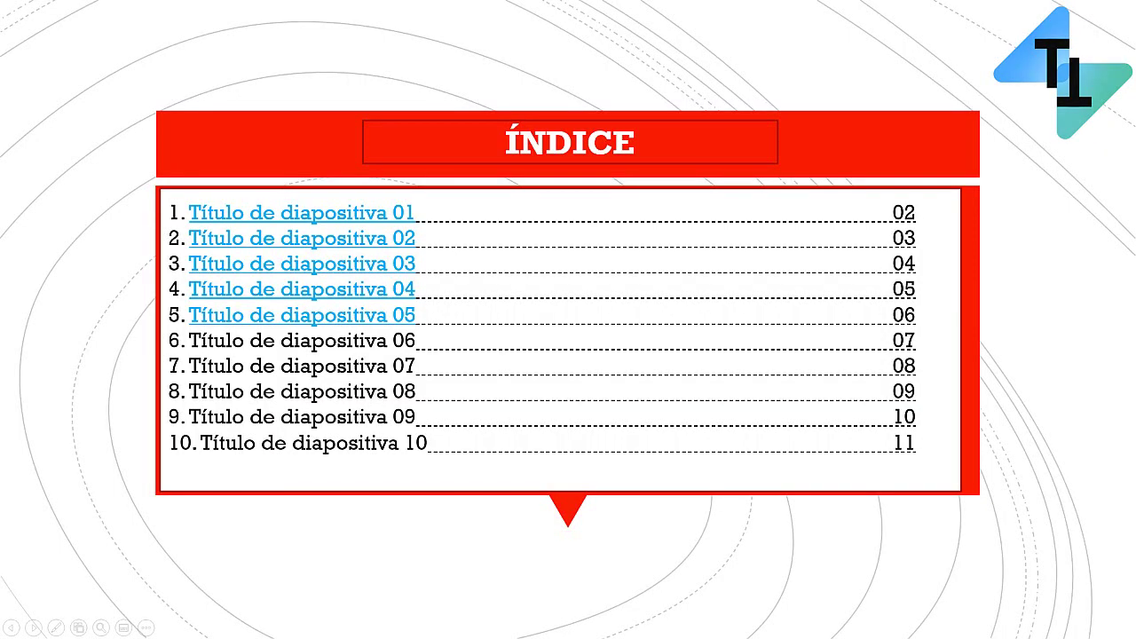
click(302, 314)
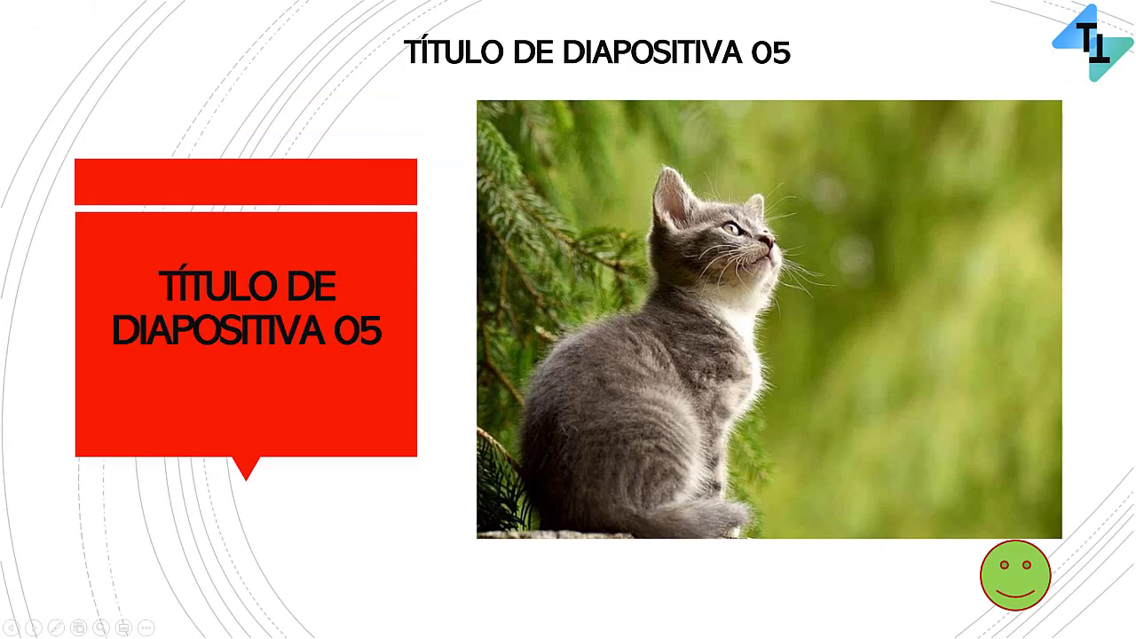
key(Home)
click(302, 288)
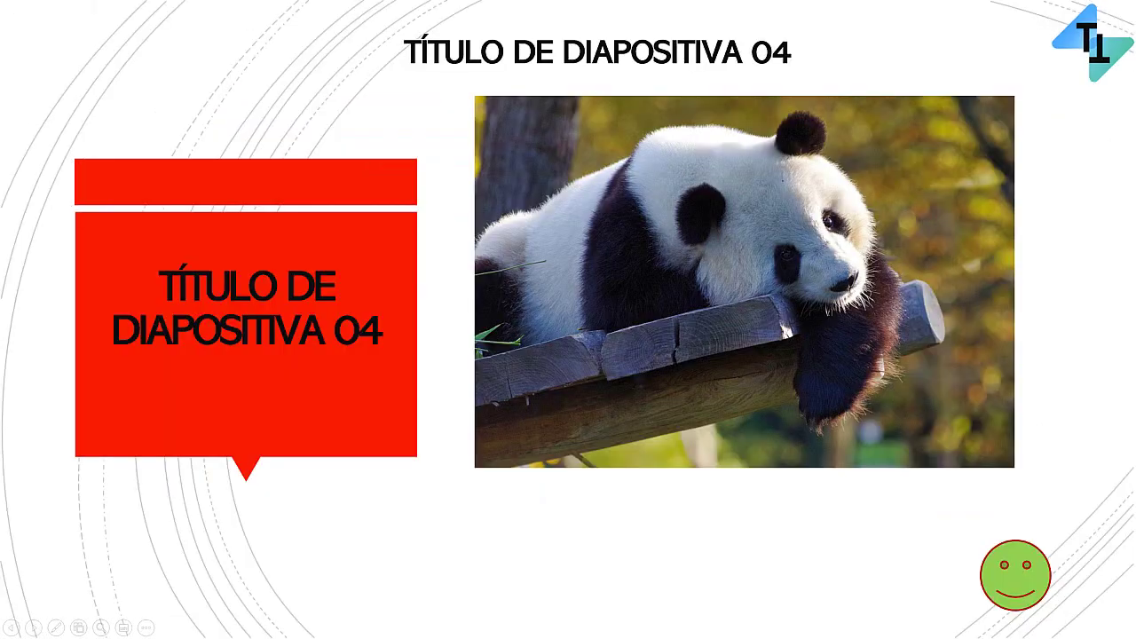
key(Home)
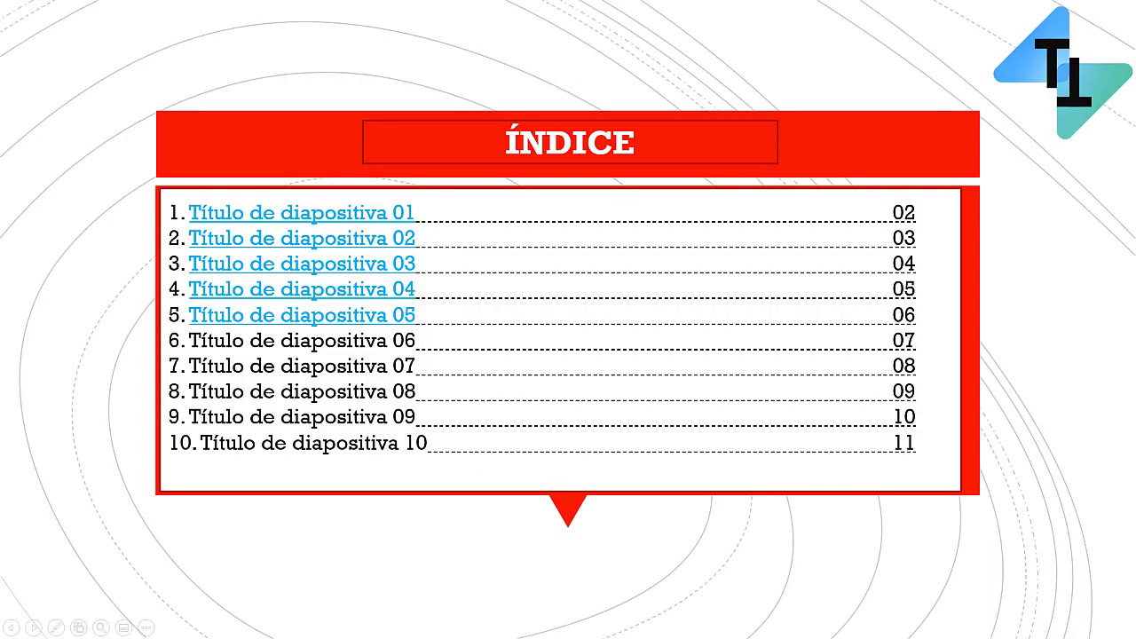
click(301, 263)
key(Home)
click(302, 238)
key(Home)
key(Right)
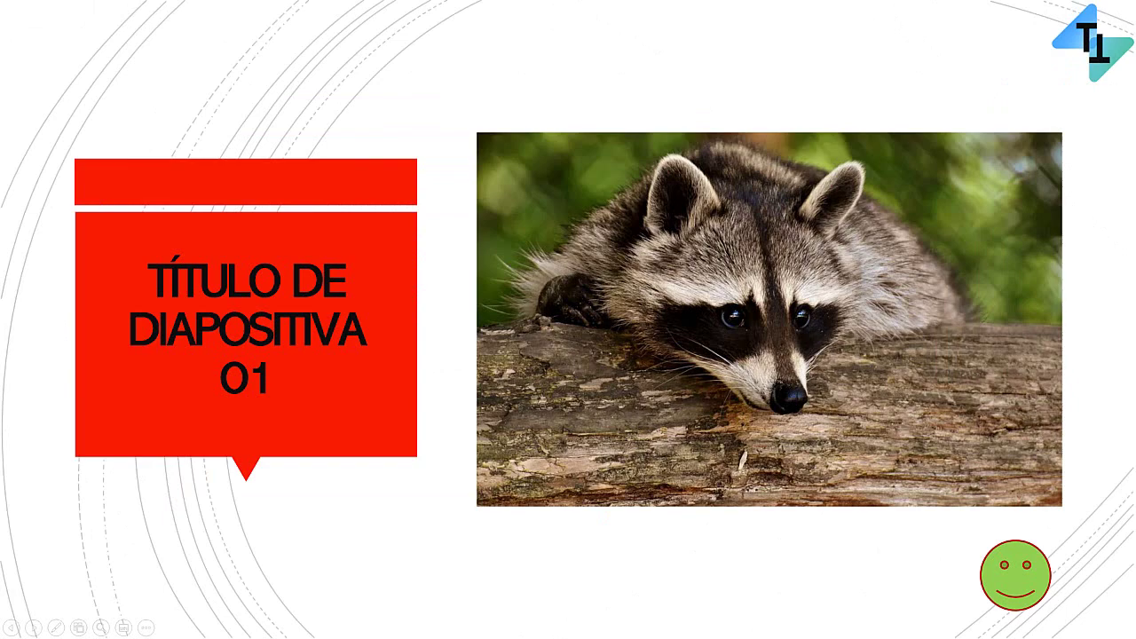
key(Left)
key(Escape)
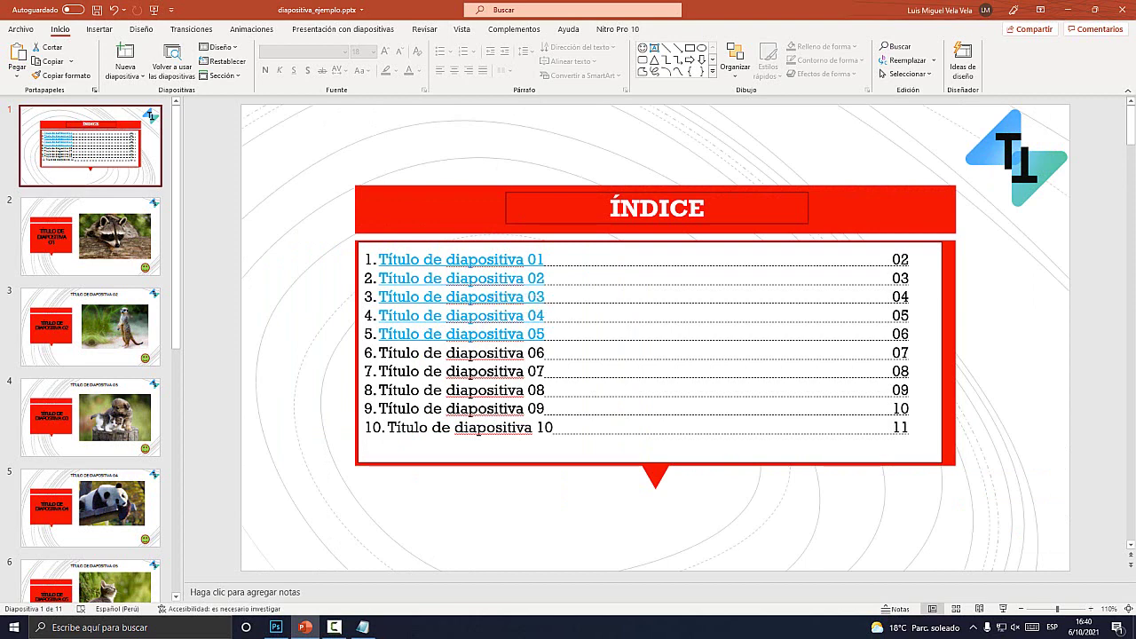
Step: Search for 'powerpoint' and launch it to reach the start page
click(133, 627)
text(powerpoint)
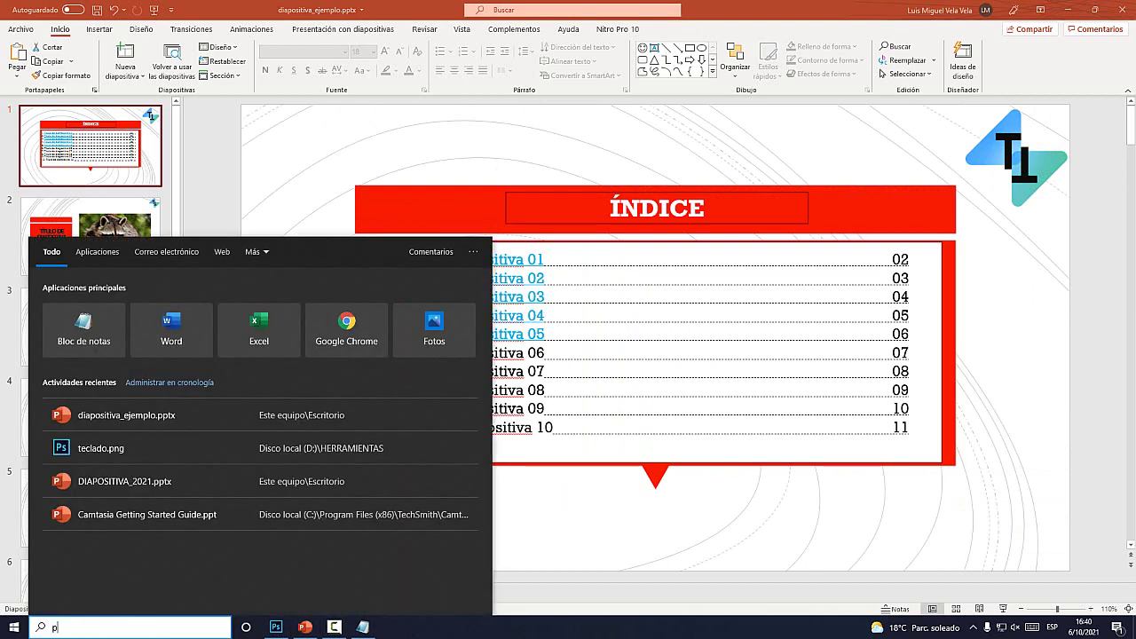
key(Escape)
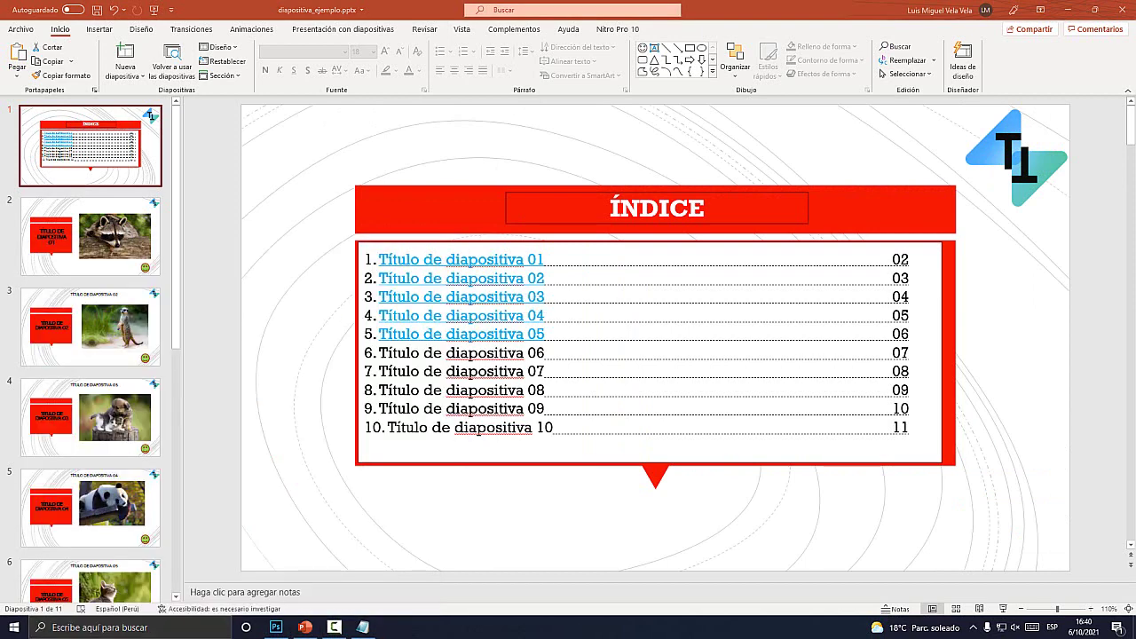
key(alt+a)
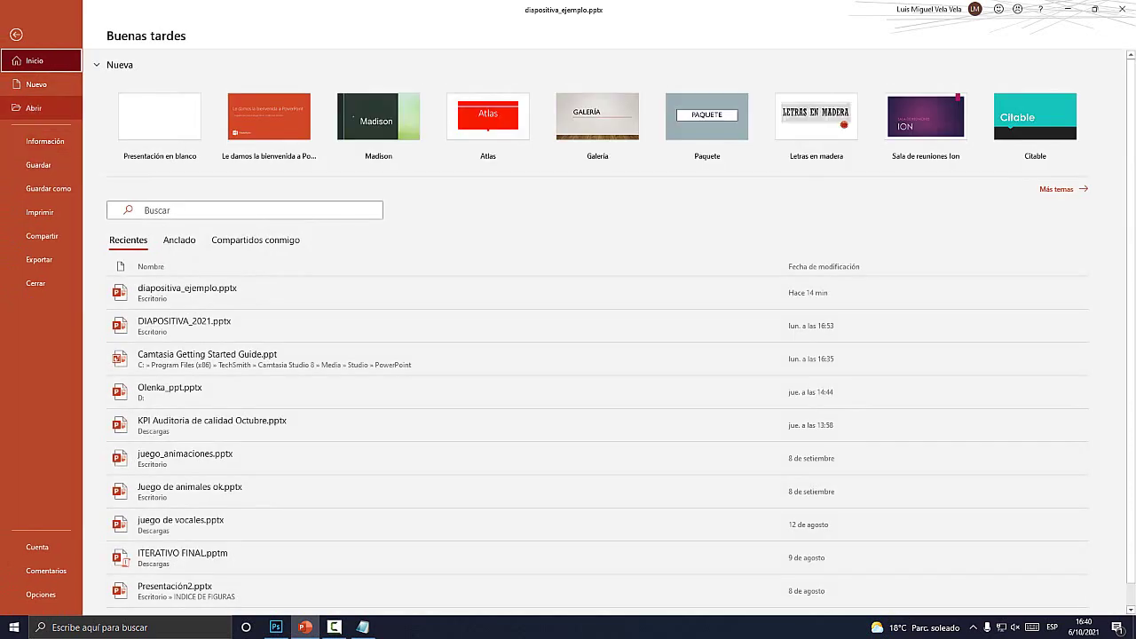
Step: Create a blank presentation and apply the blue theme with diagonal lines
key(Down)
key(Escape)
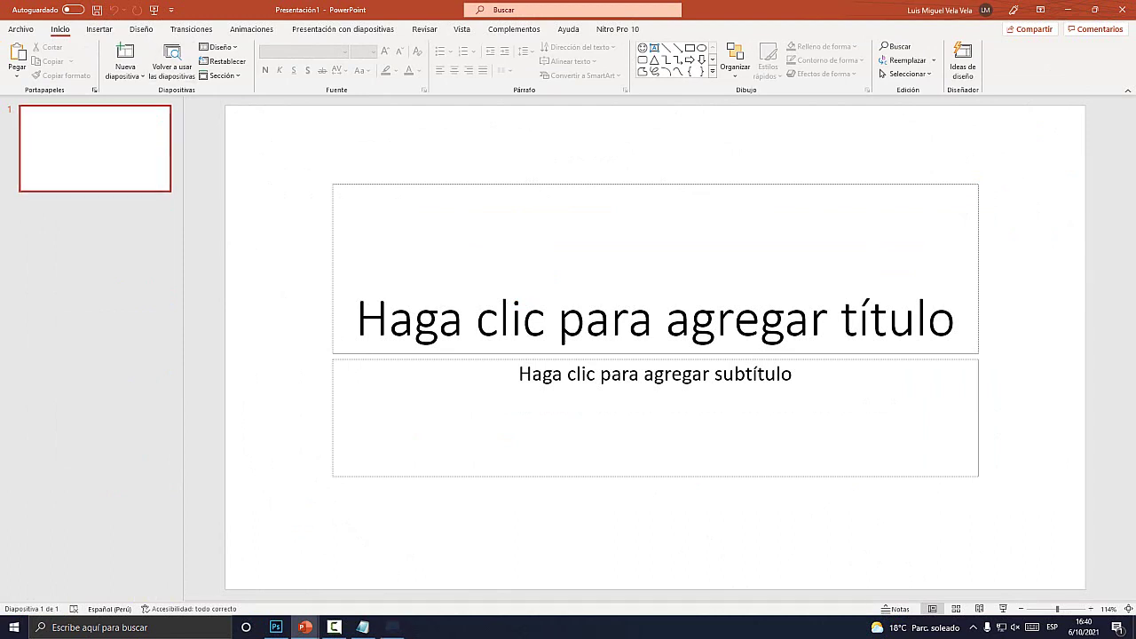
key(super+plus)
click(141, 36)
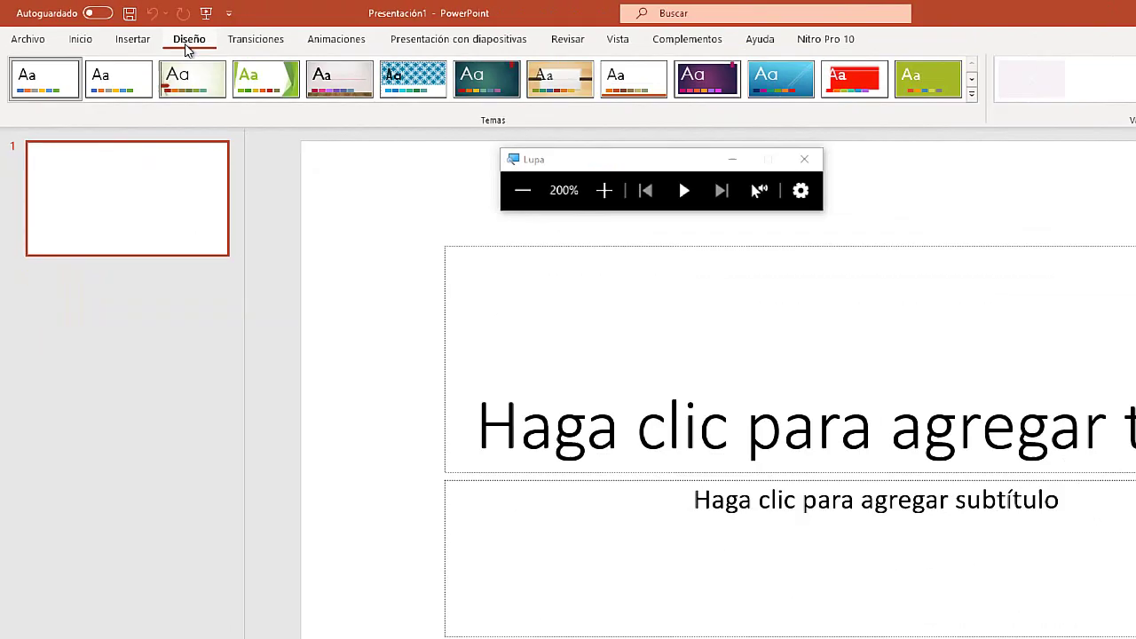
key(super+Escape)
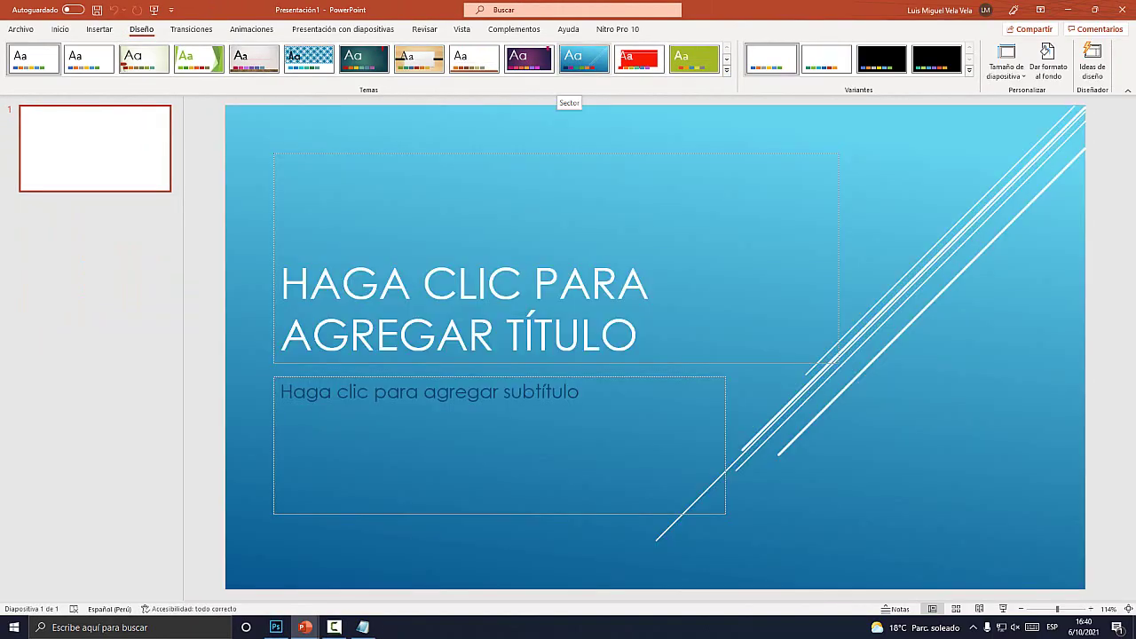
click(584, 61)
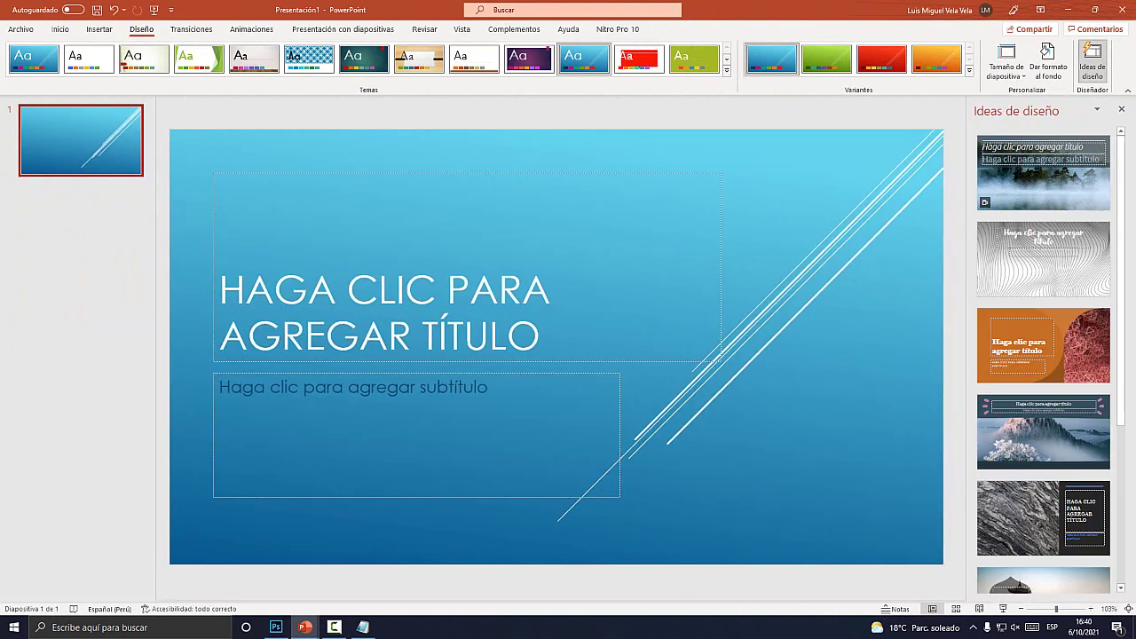
Step: Title the first slide TÍTULO 1 with subtitle Descripción and add a second slide
click(355, 302)
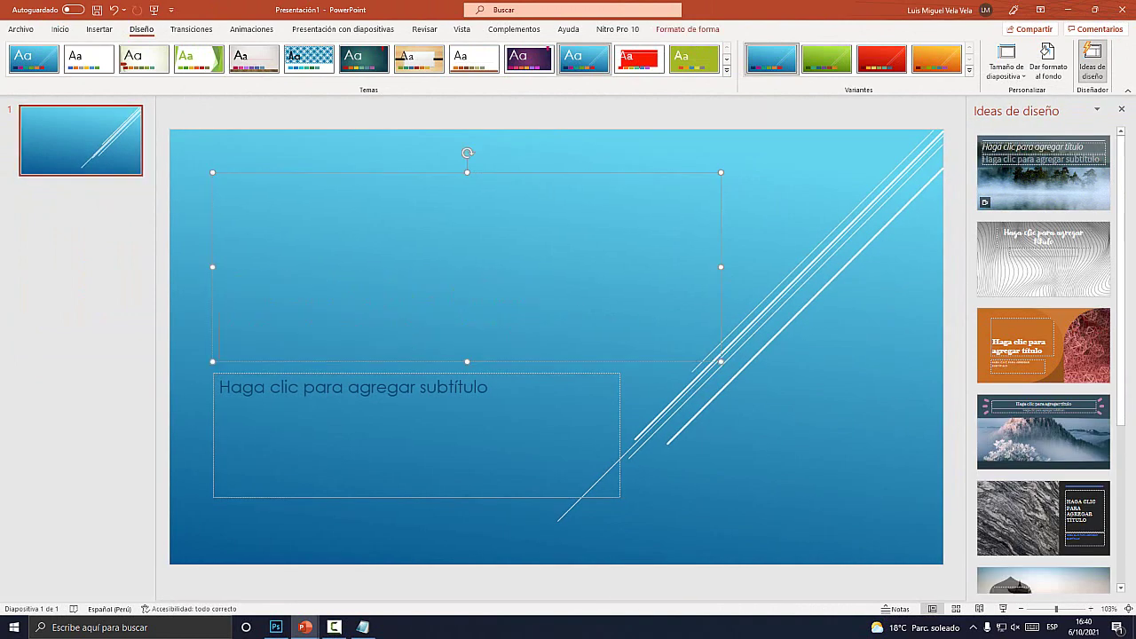
text(TÍTULO U)
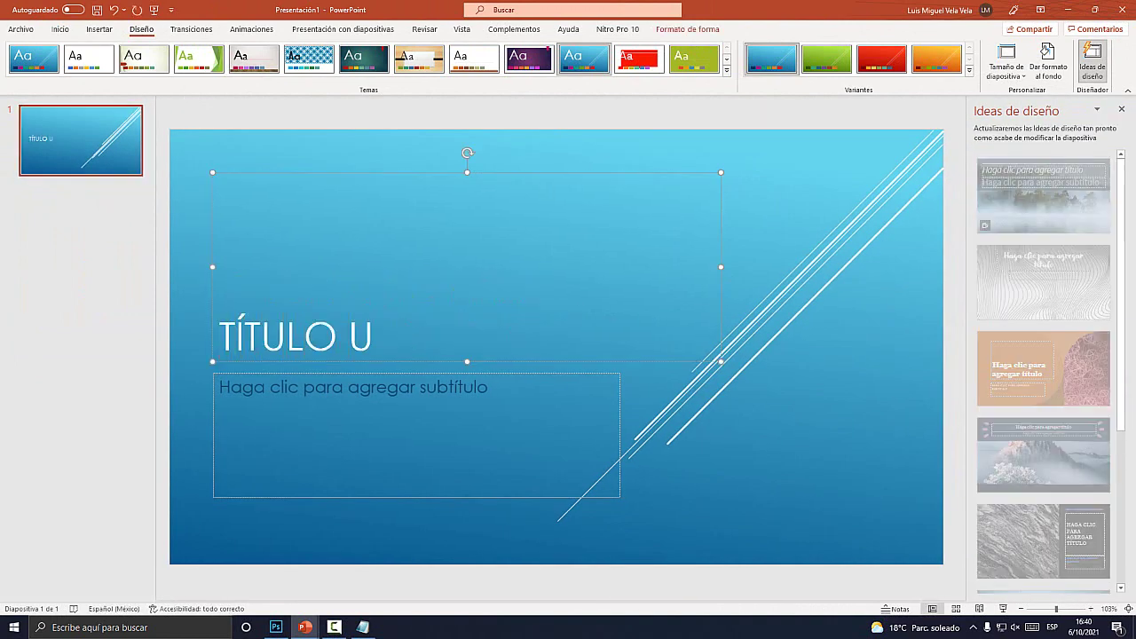
key(ctrl+Return)
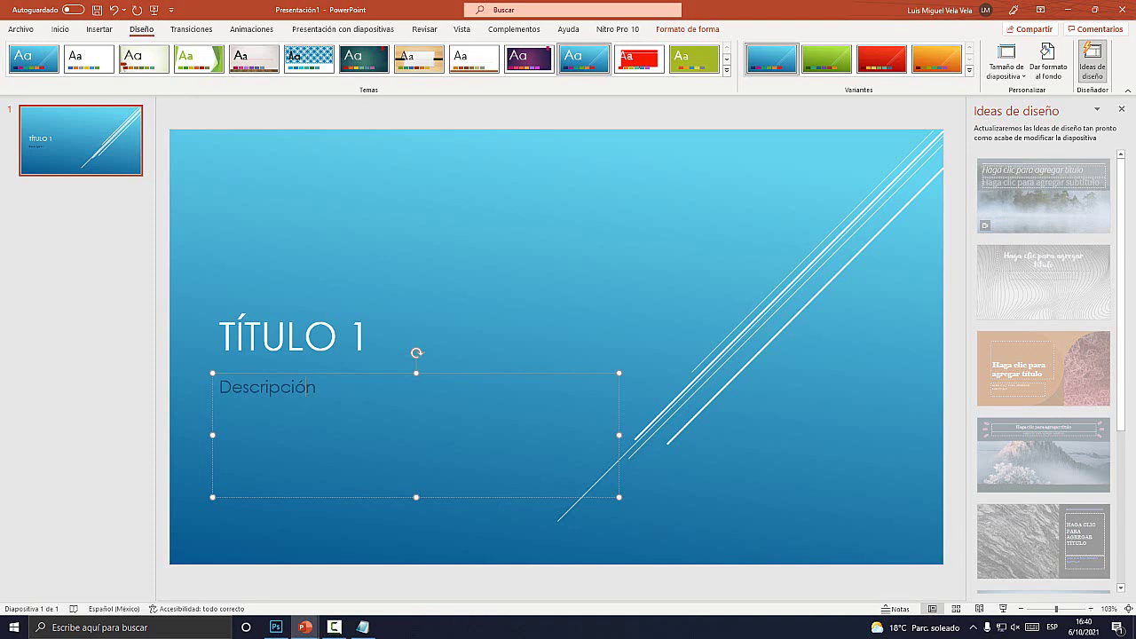
click(1120, 108)
right_click(83, 154)
click(101, 236)
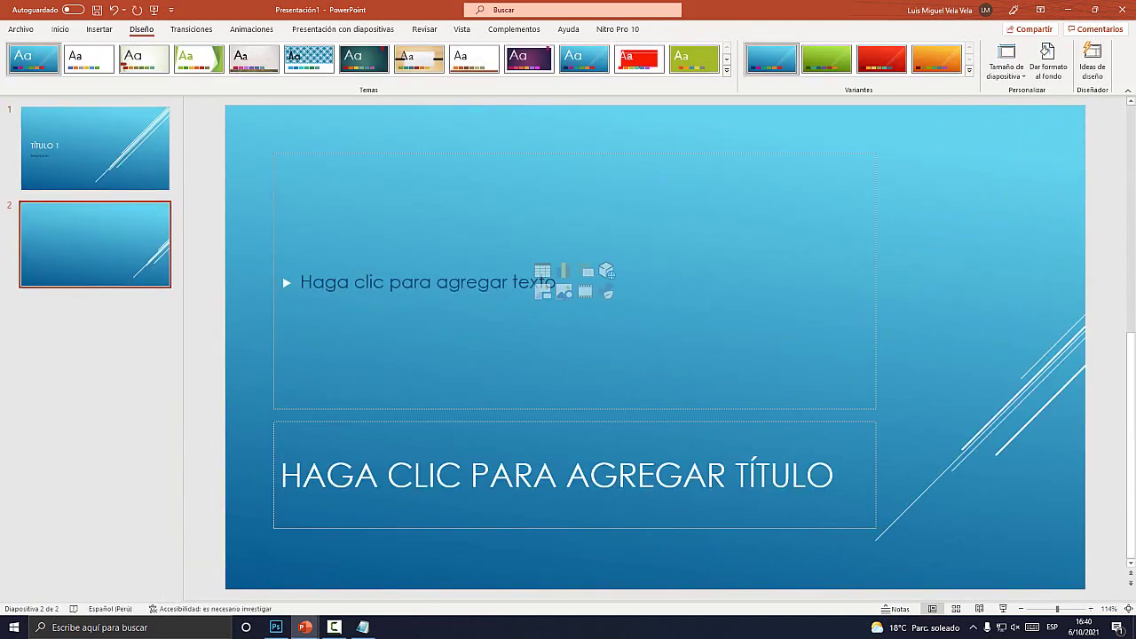
Step: Type Título 2 as slide 2's bullet text and OTRA DESCRIPCIÓN as its title
click(302, 281)
text(Título 12)
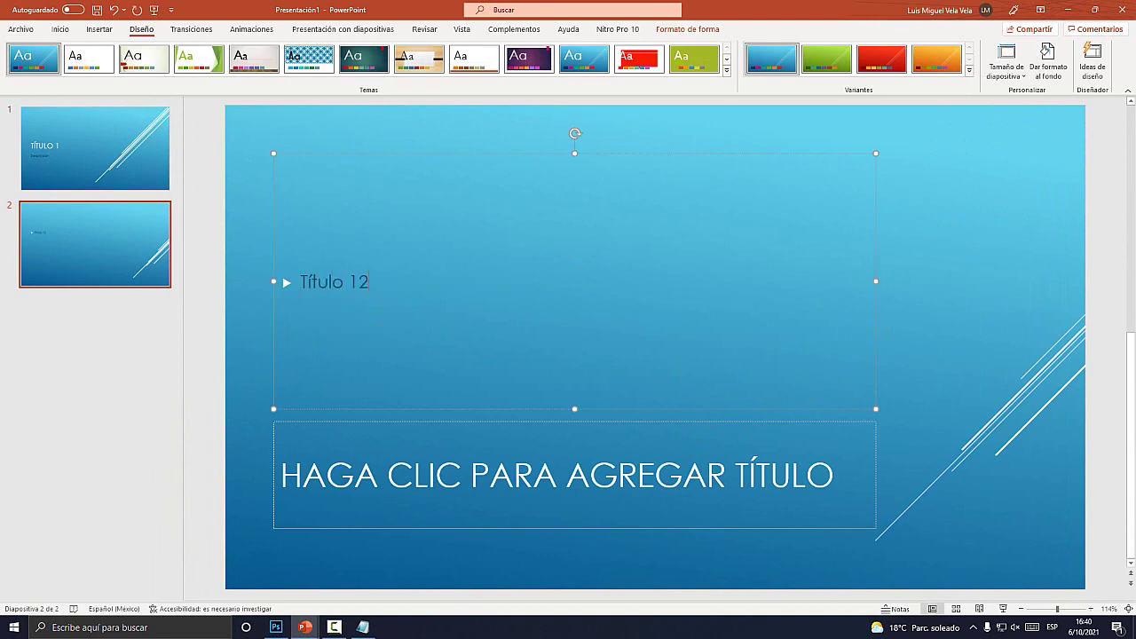
key(BackSpace)
click(284, 475)
text(OTRA DESCR)
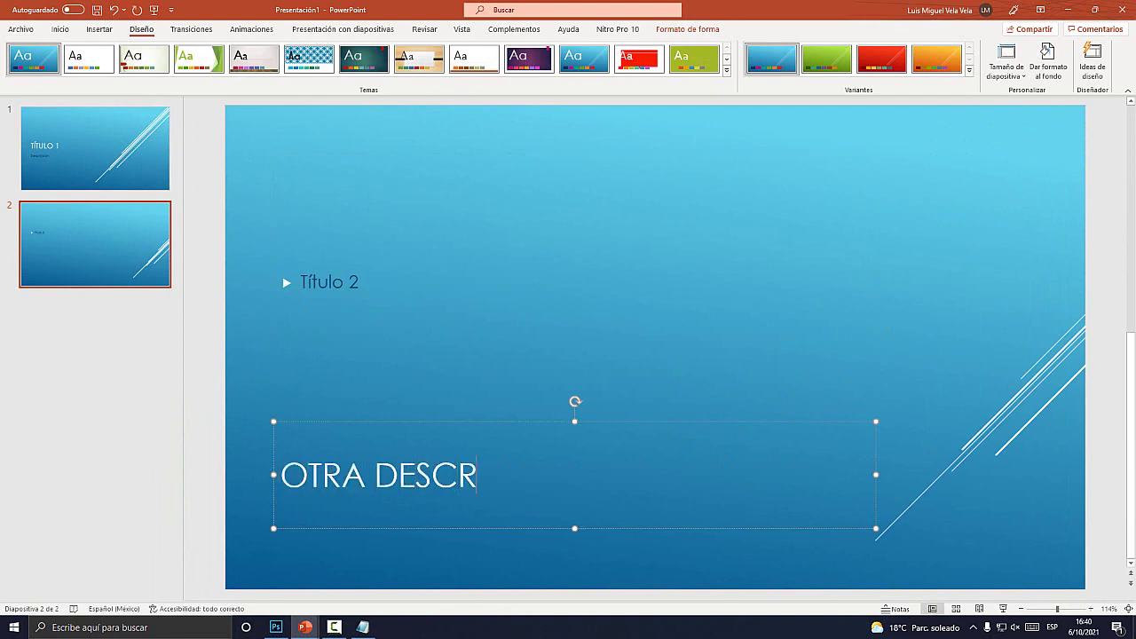
text(IPCIÓN)
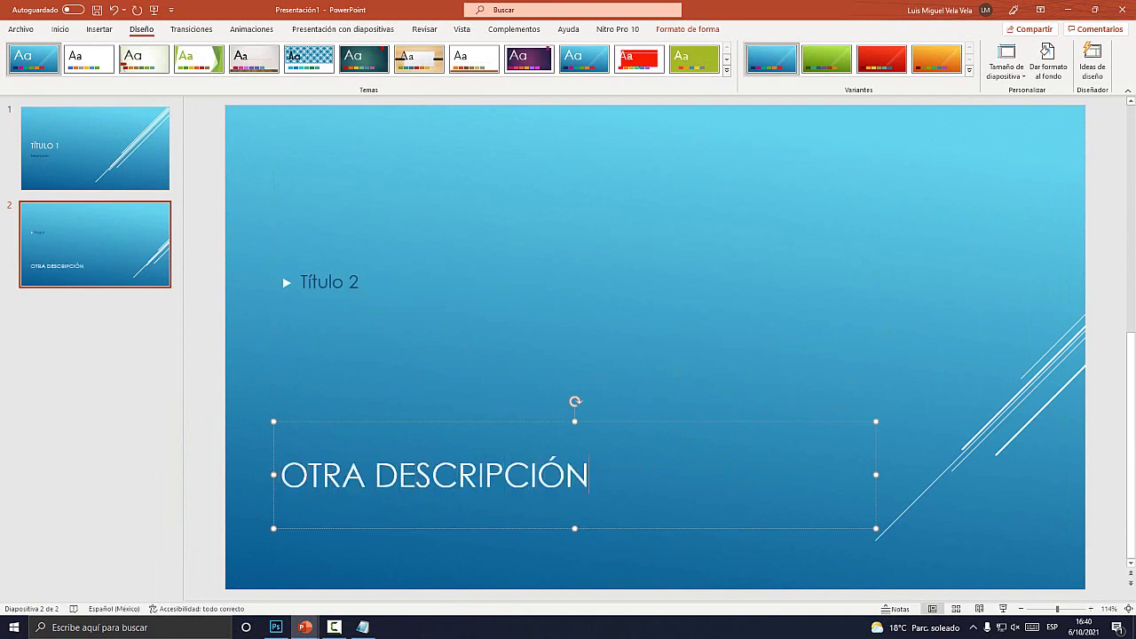
key(Escape)
key(Escape)
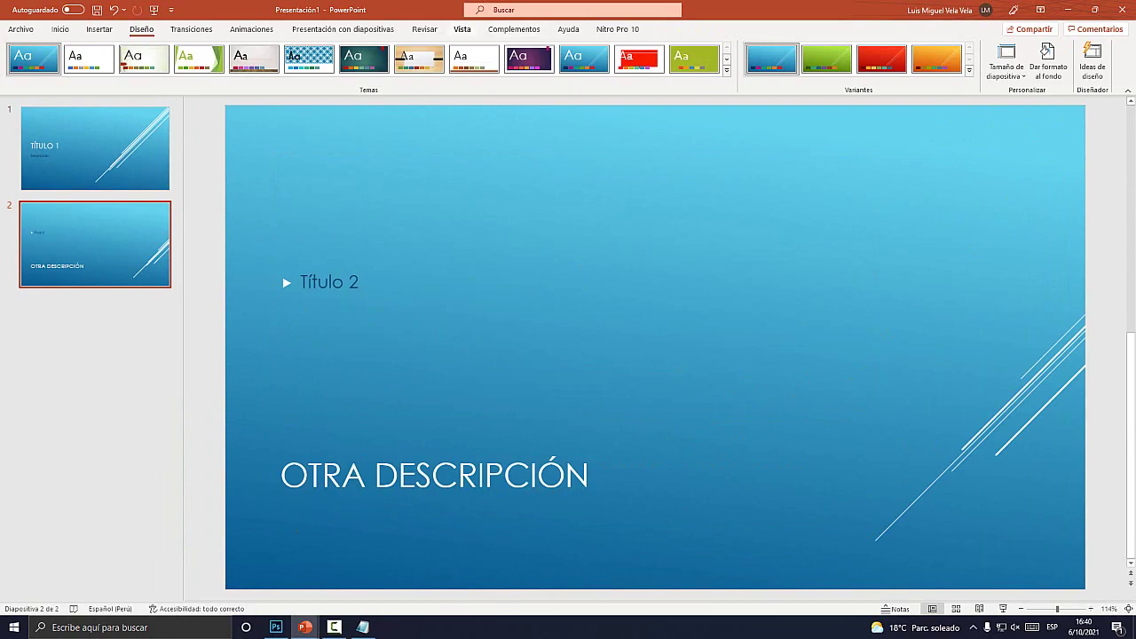
key(super+plus)
click(463, 30)
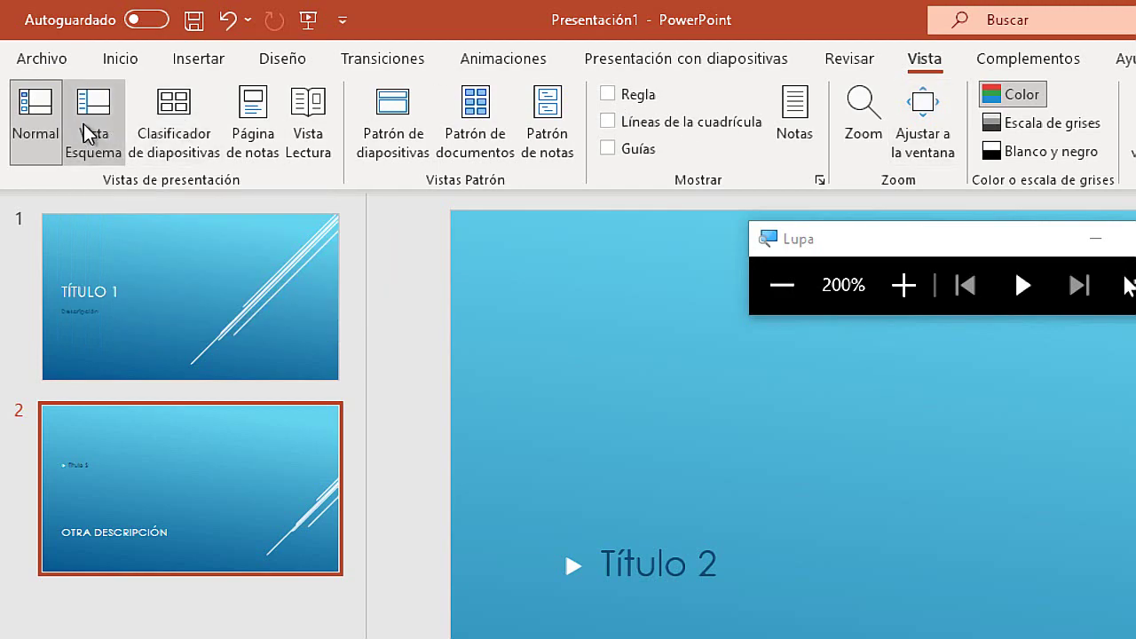
Step: Switch the presentation to Outline view
click(88, 133)
key(super+Escape)
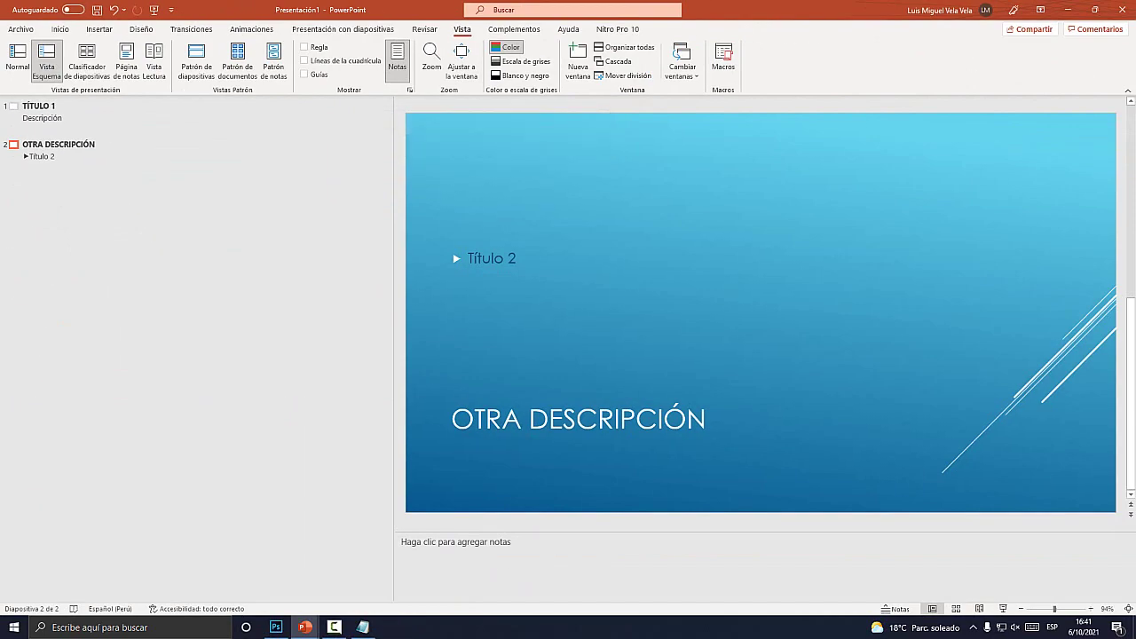
key(super+plus)
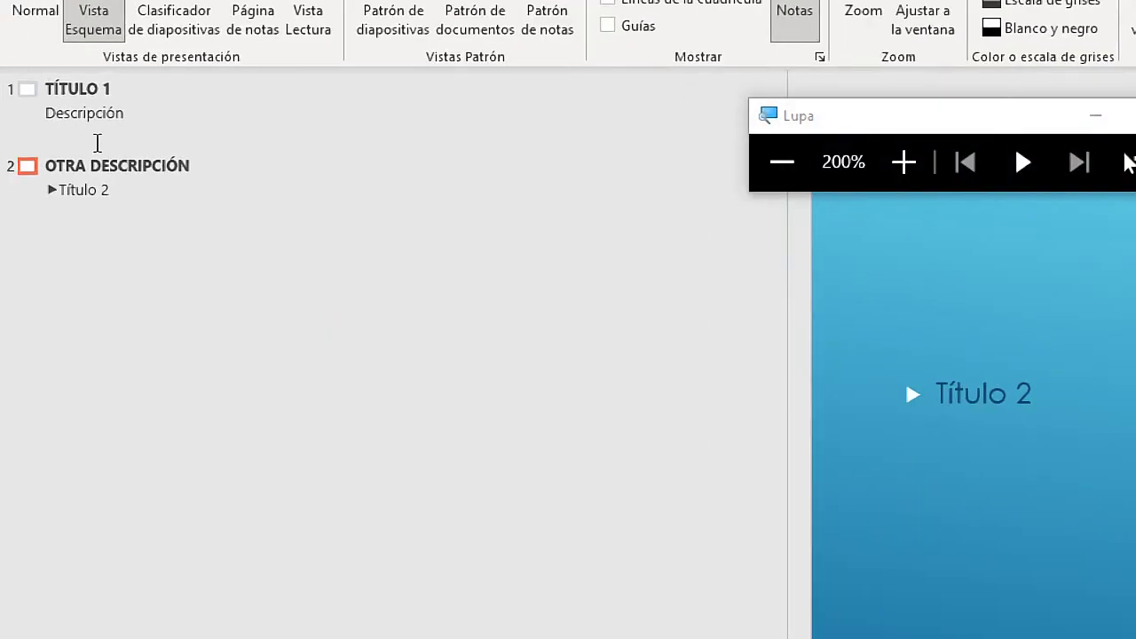
Step: Copy both slides' outline text, undoing an accidental '<' that replaced it
drag(52, 89, 139, 205)
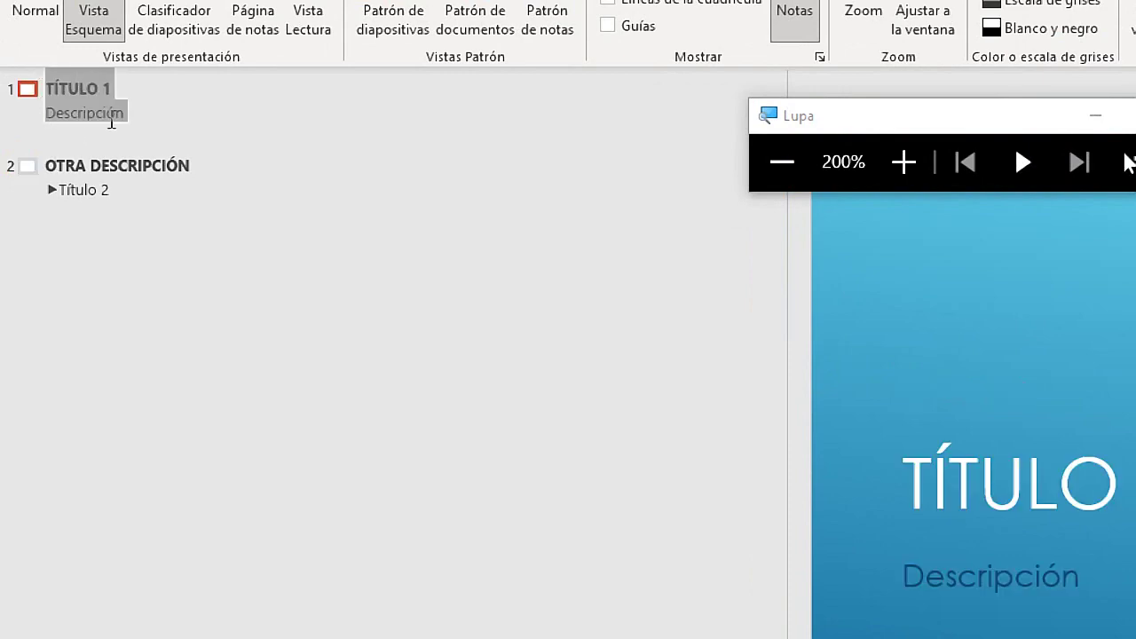
right_click(76, 181)
click(148, 226)
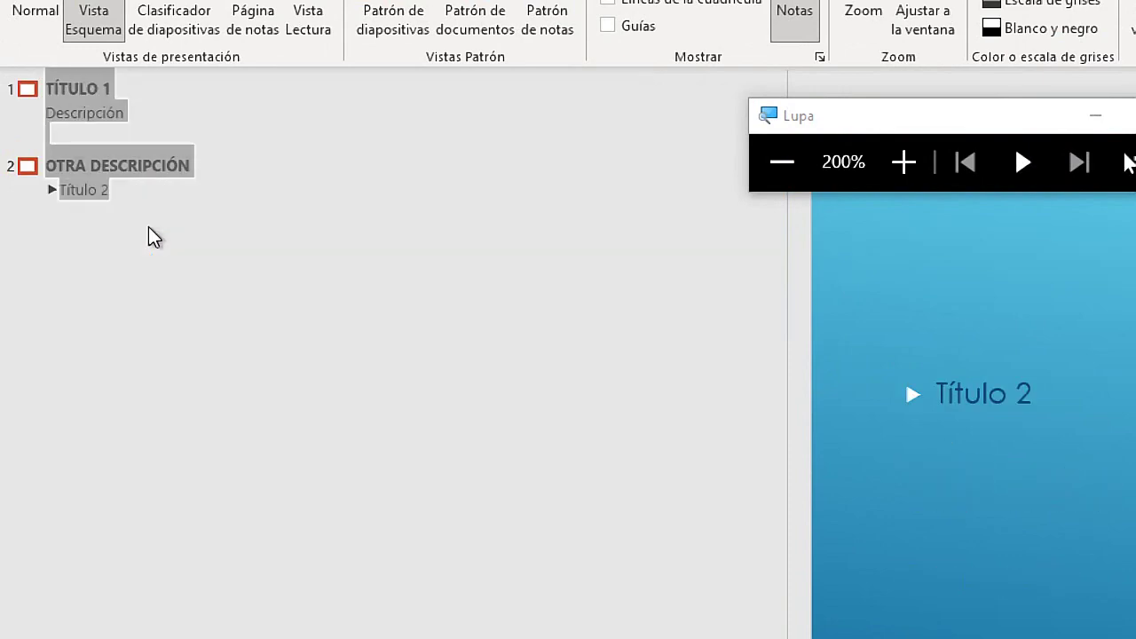
text(<)
key(super+Escape)
key(ctrl+z)
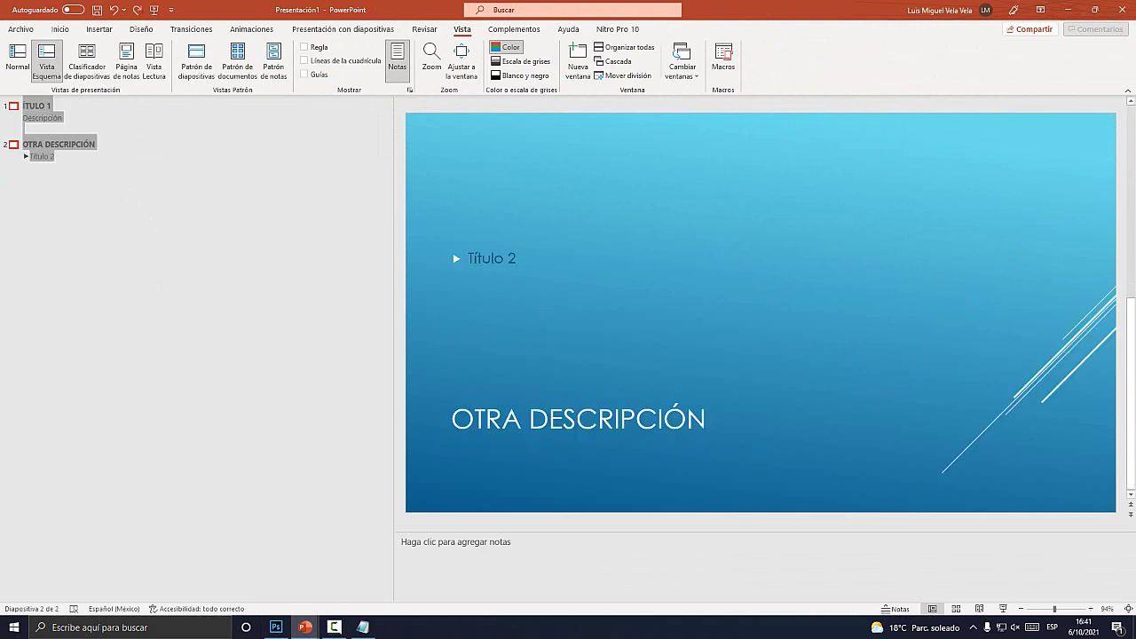
right_click(53, 140)
key(Escape)
click(133, 628)
Step: Open Bloc de notas via a 'bloc' search and paste the copied outline
text(bloc)
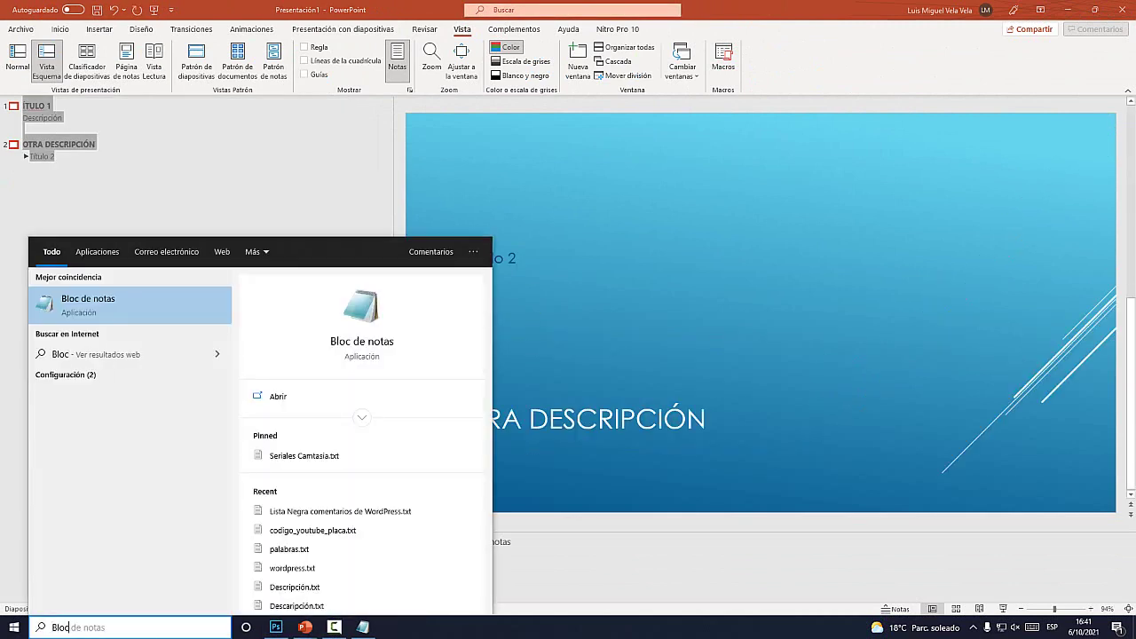
key(Return)
key(ctrl+v)
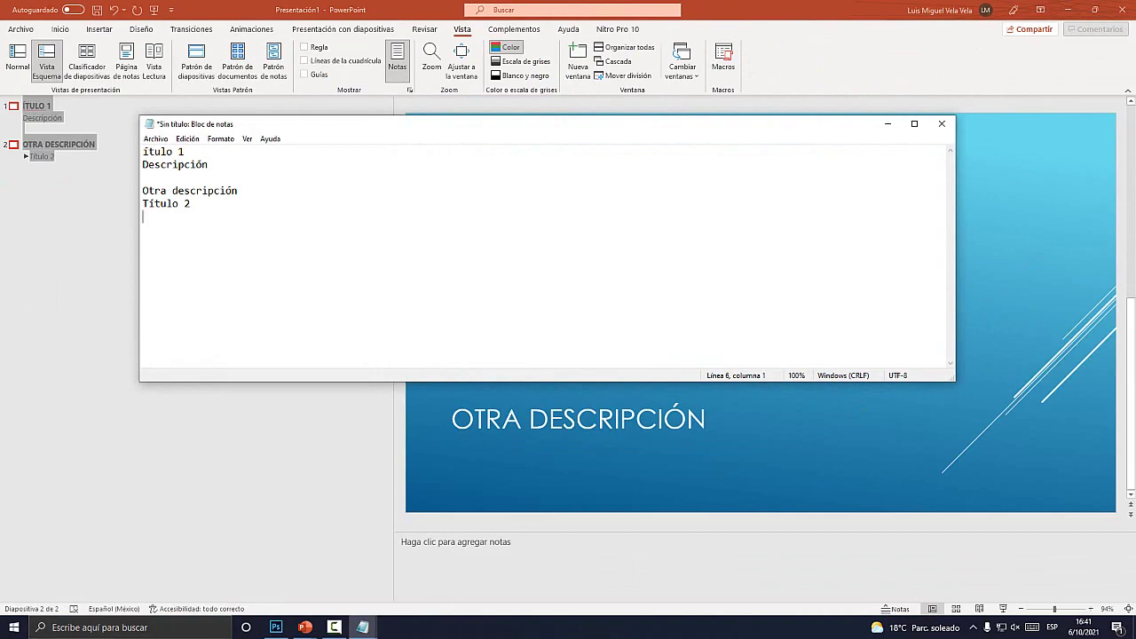
key(super+plus)
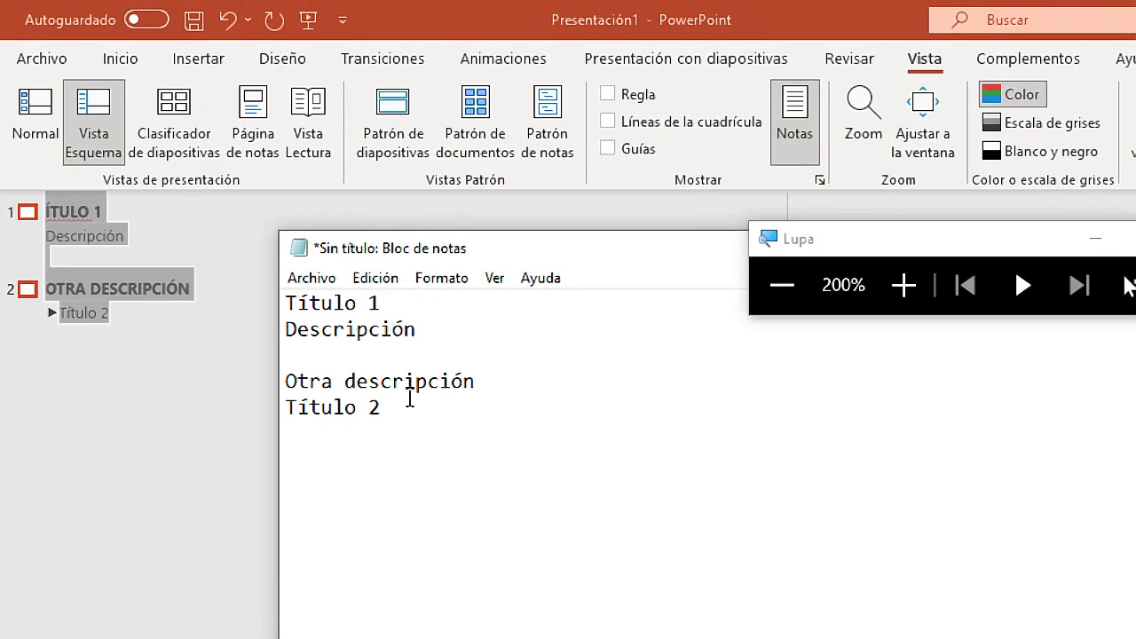
Step: Delete Descripción, Título 2 and the blank lines, leaving Título 1 and Otra descripción
click(434, 327)
drag(435, 327, 285, 329)
key(BackSpace)
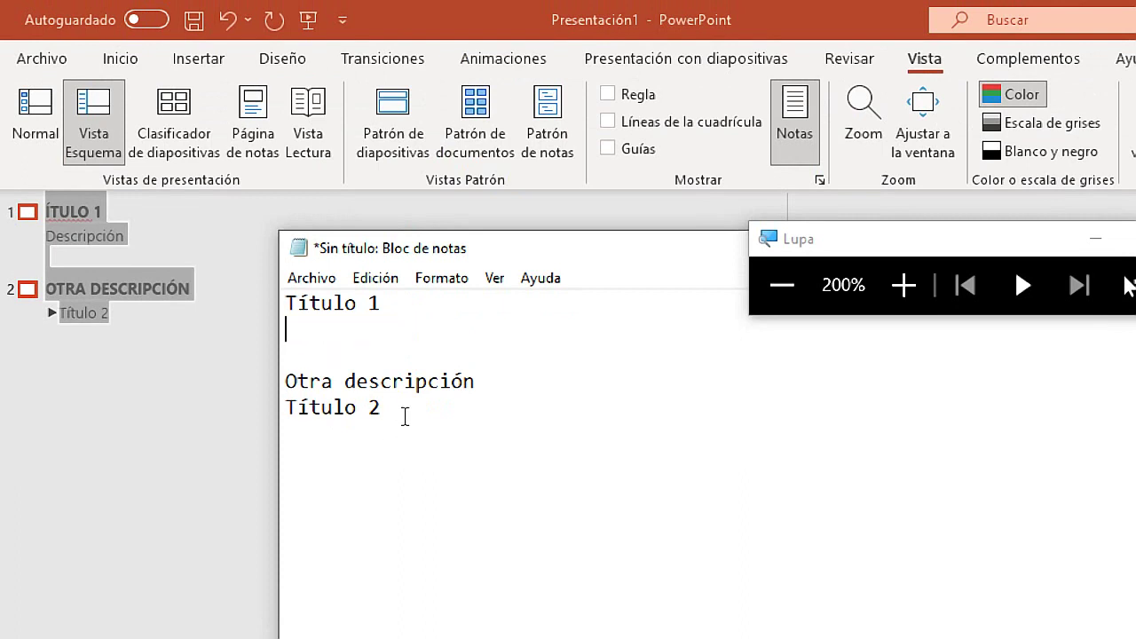
drag(405, 417, 296, 408)
key(BackSpace)
key(BackSpace)
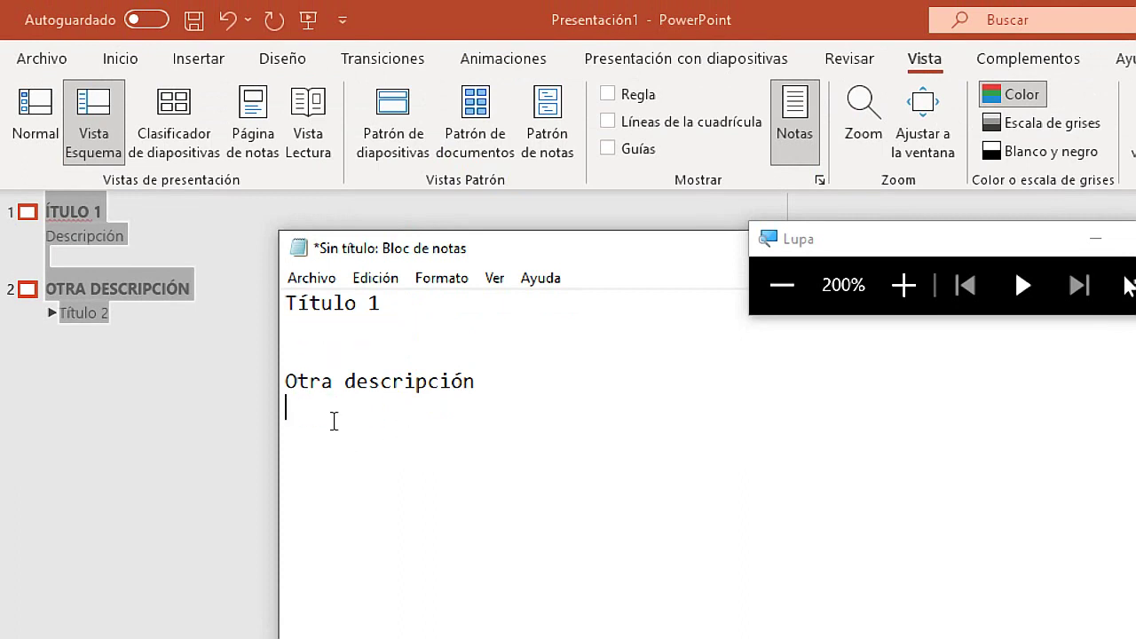
key(BackSpace)
click(305, 297)
key(BackSpace)
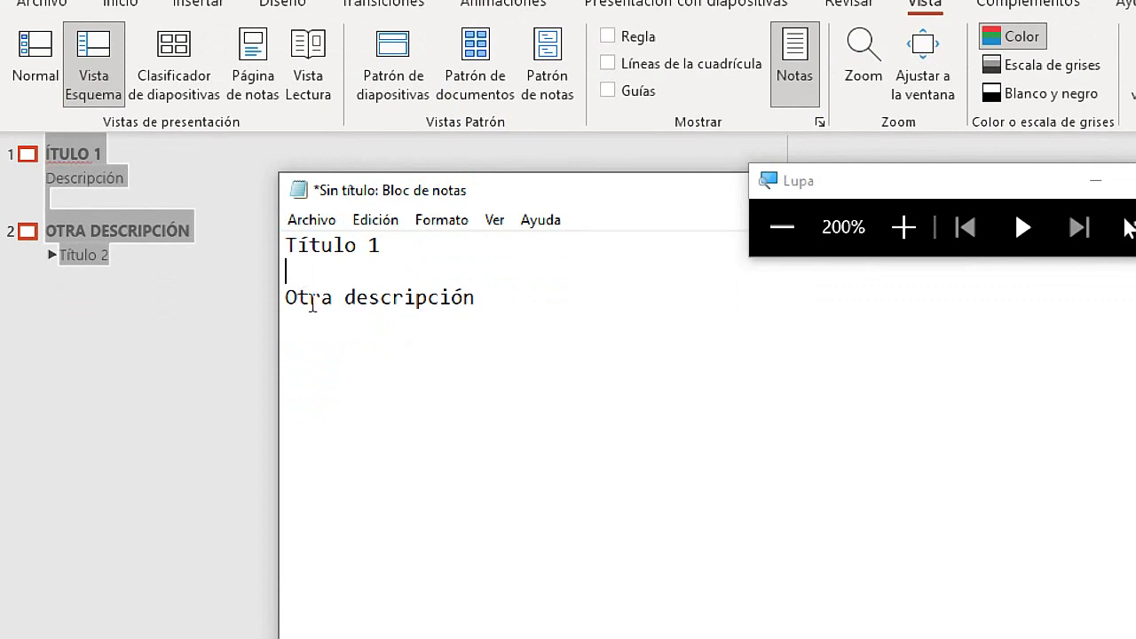
key(BackSpace)
click(426, 10)
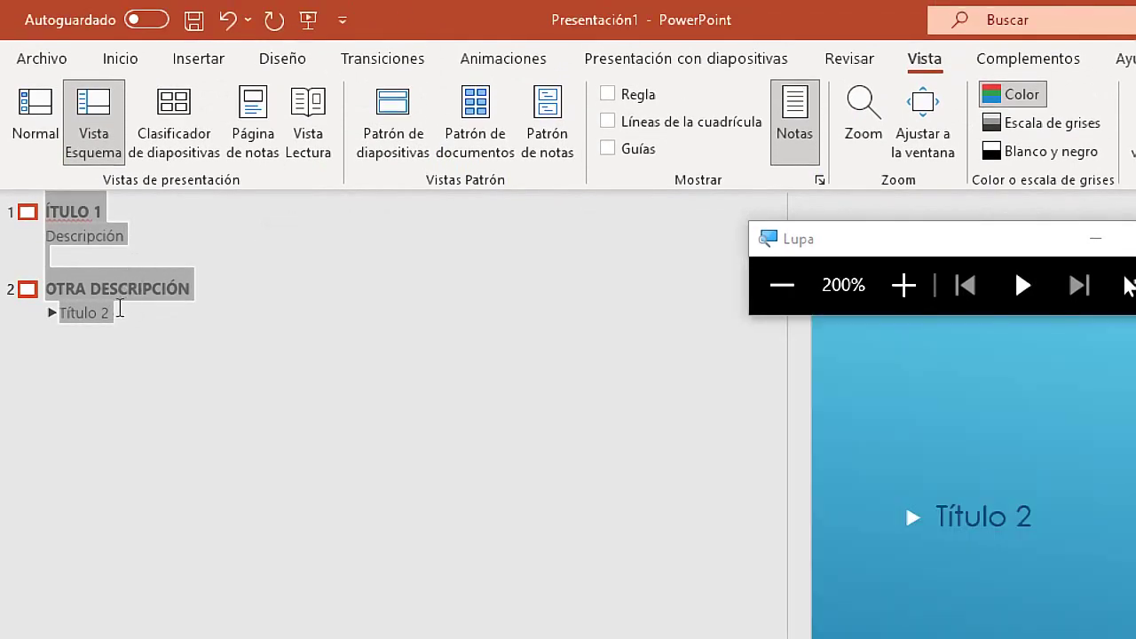
Step: Select the OTRA DESCRIPCIÓN title in the outline and copy it
click(94, 355)
mouse_move(113, 317)
mouse_down()
mouse_move(70, 251)
mouse_move(76, 236)
mouse_up()
shift+click(111, 221)
double_click(86, 290)
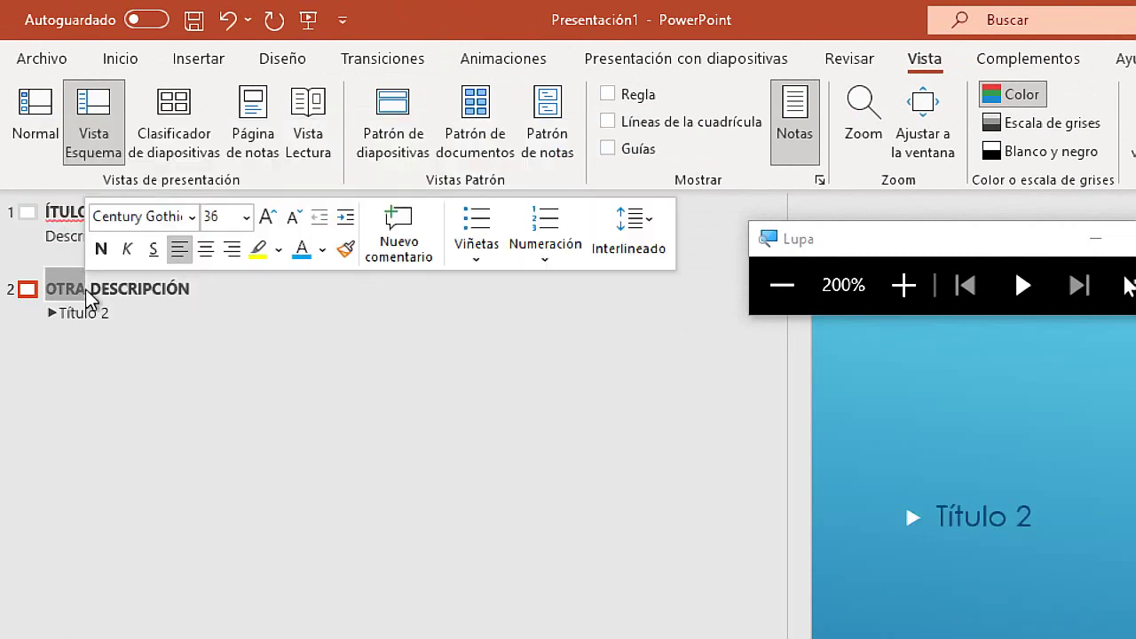
drag(49, 290, 165, 298)
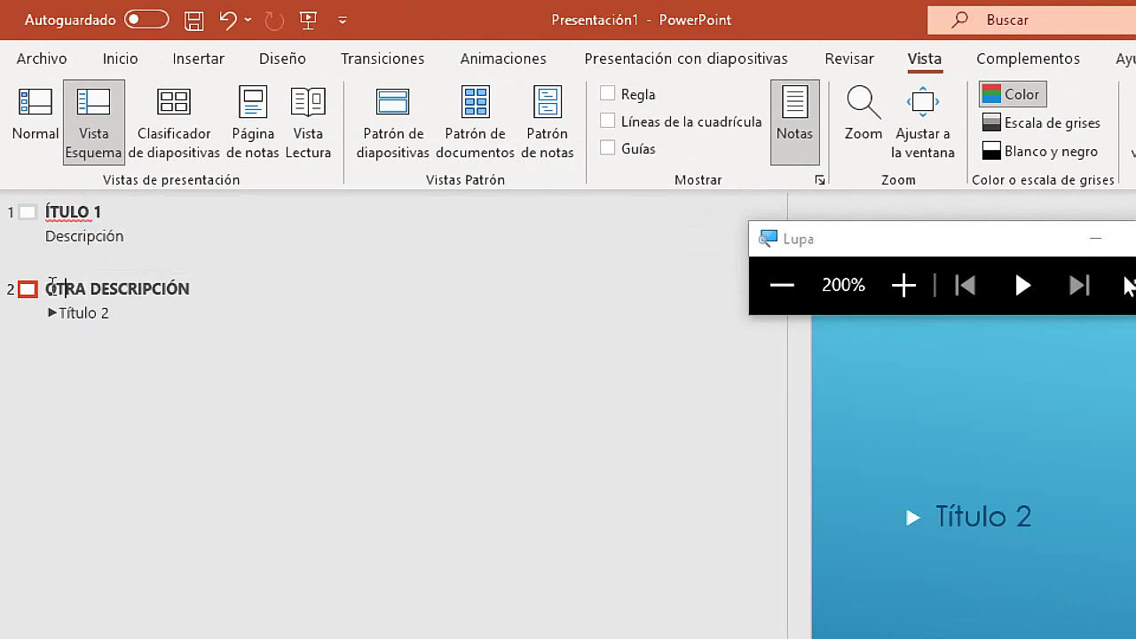
right_click(170, 302)
click(249, 337)
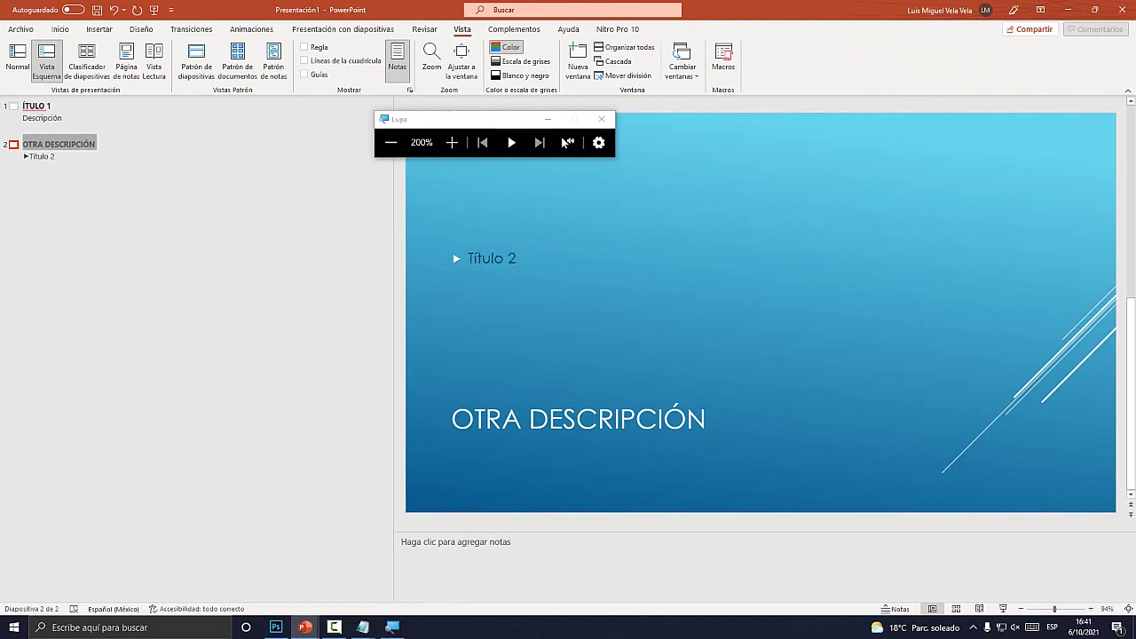
Step: Reselect the whole outline of both slides and copy it
key(super+Escape)
key(super+plus)
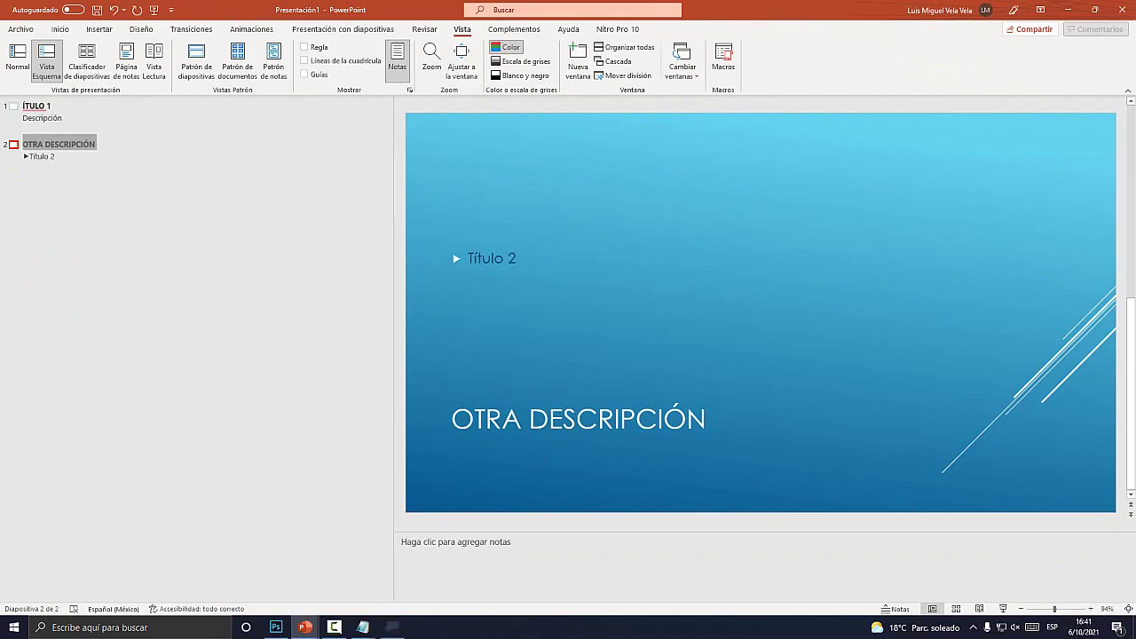
drag(55, 163, 31, 134)
drag(63, 193, 54, 133)
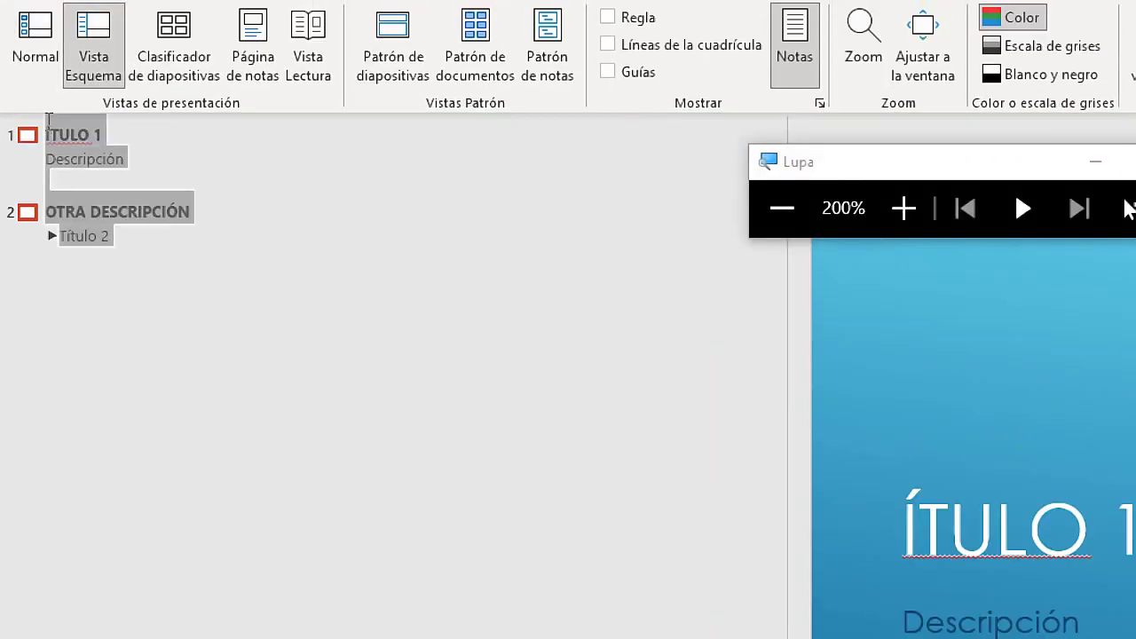
key(super+minus)
key(super+Escape)
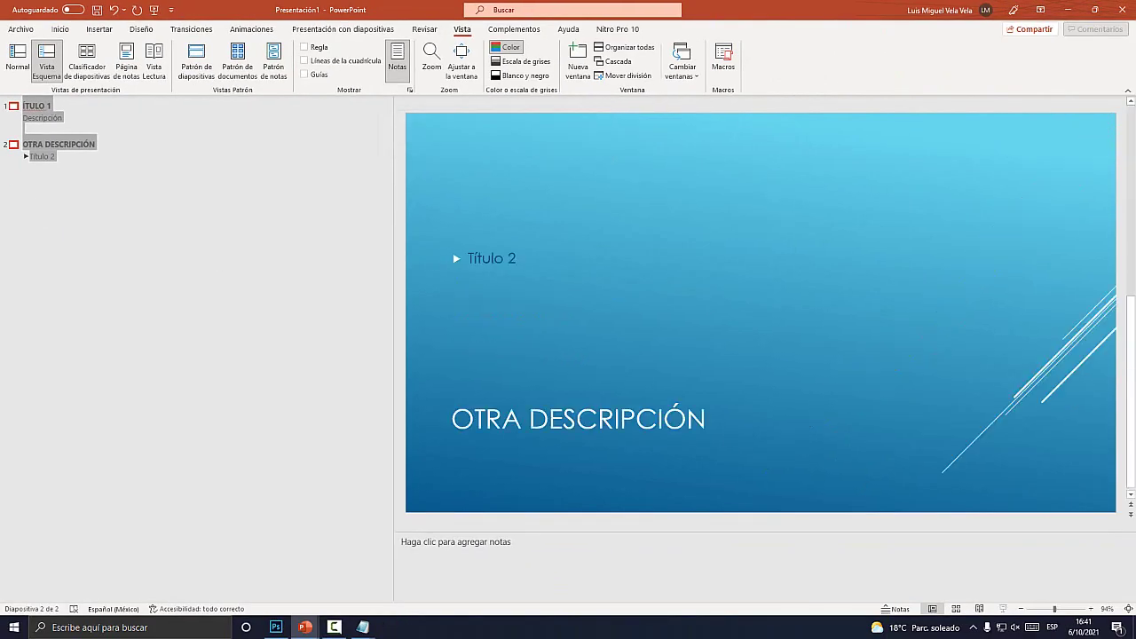
Step: Replace all the text in Notepad with the newly copied outline
click(297, 604)
key(ctrl+a)
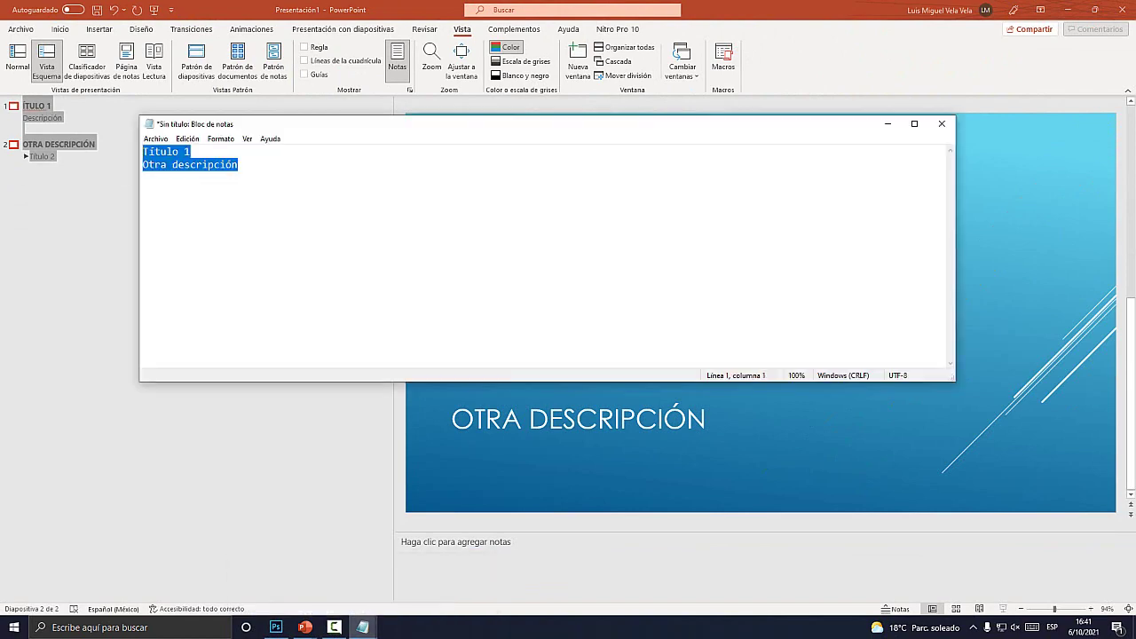
key(ctrl+v)
key(super+plus)
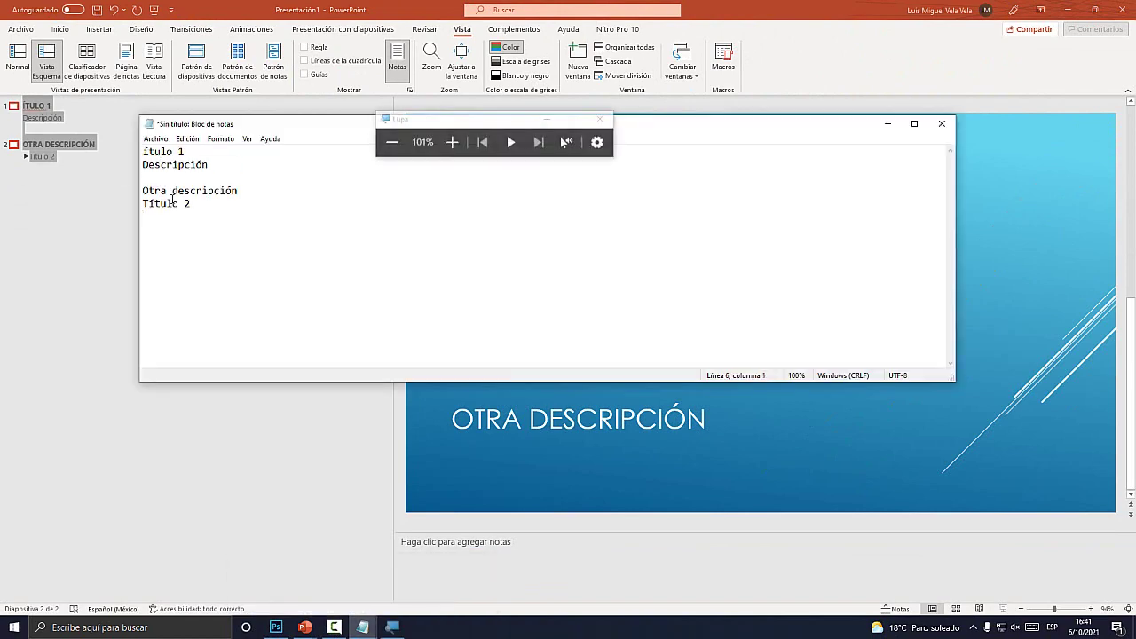
key(super+plus)
Step: Delete the 'Descripción' and 'Otra descripción' lines, leaving Título 1 and Título 2 selected
click(257, 197)
key(shift+Left)
key(shift+Left)
key(shift+Left)
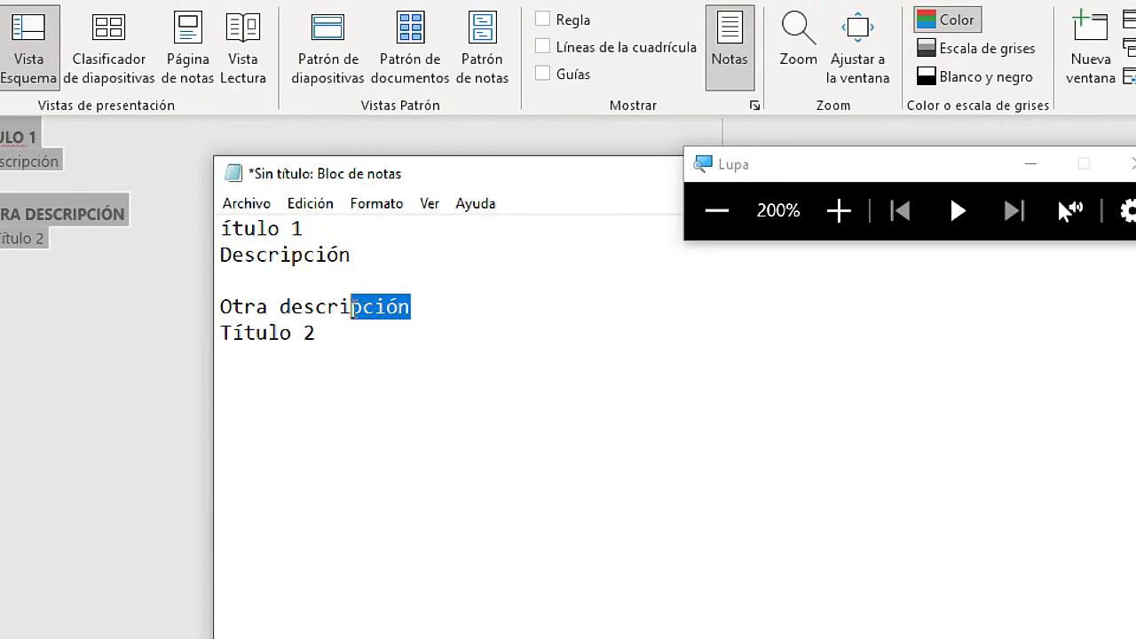
key(shift+Left)
key(shift+Left)
key(shift+Left)
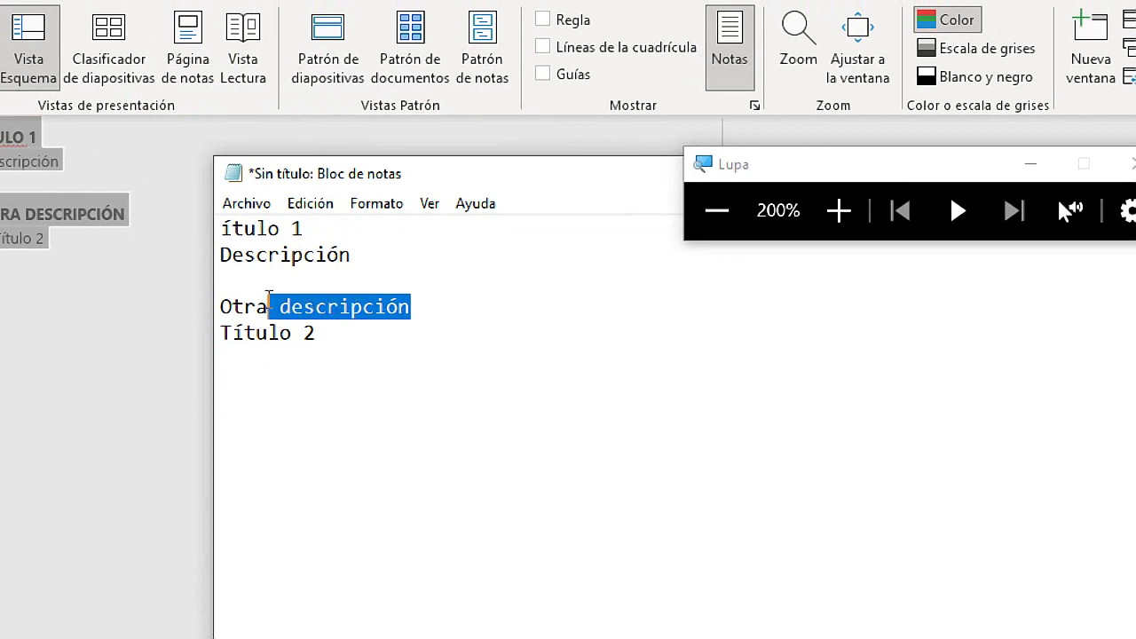
key(shift+Left)
key(shift+Left)
key(shift+Left)
key(Delete)
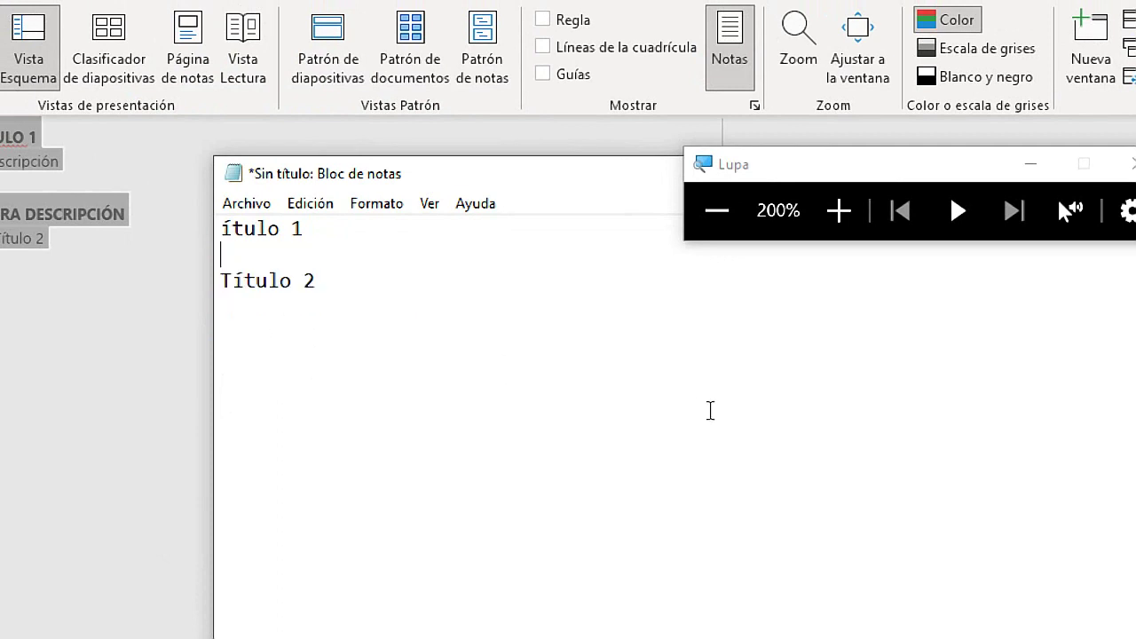
key(Delete)
text(T)
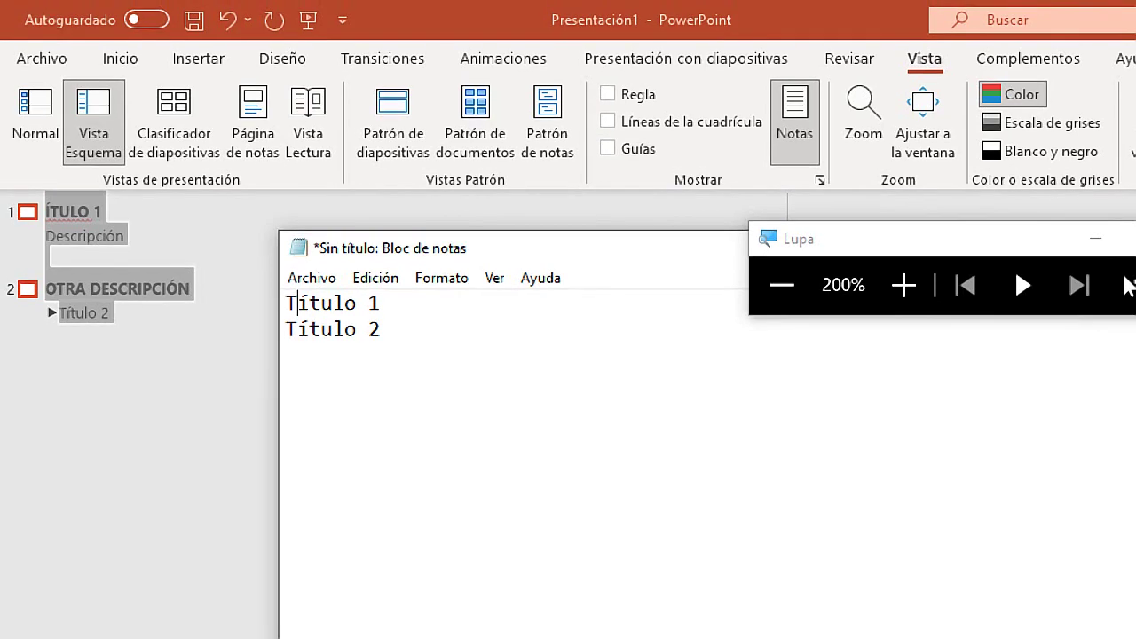
drag(396, 351, 242, 282)
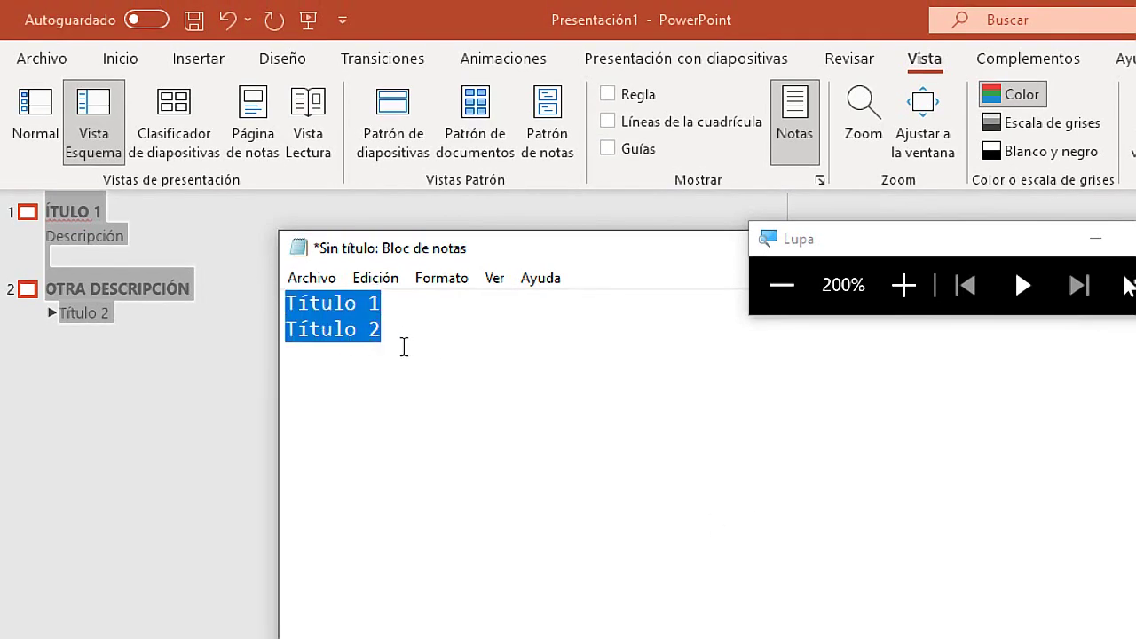
key(super+Escape)
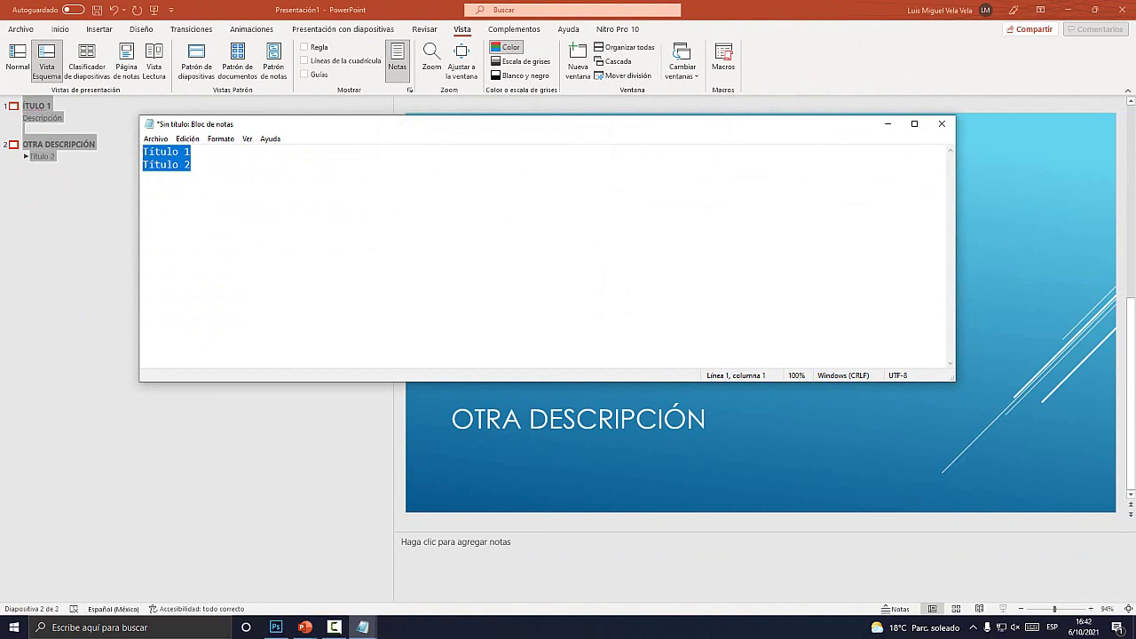
Step: Return to the diapositiva_ejemplo.pptx window, showing its ÍNDICE slide
click(233, 581)
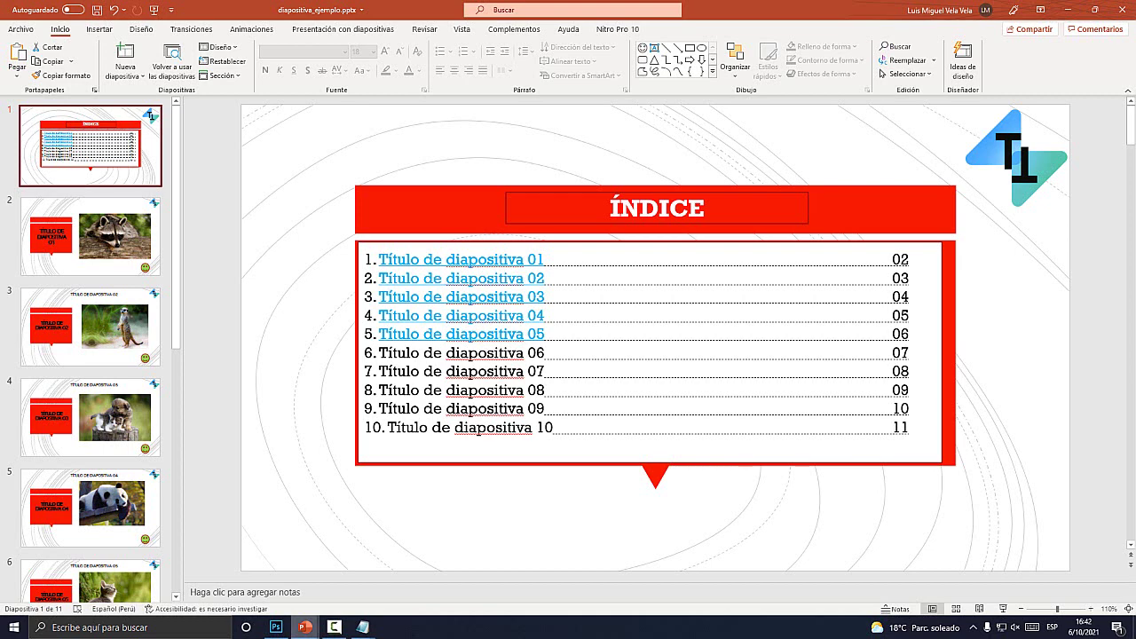
click(368, 568)
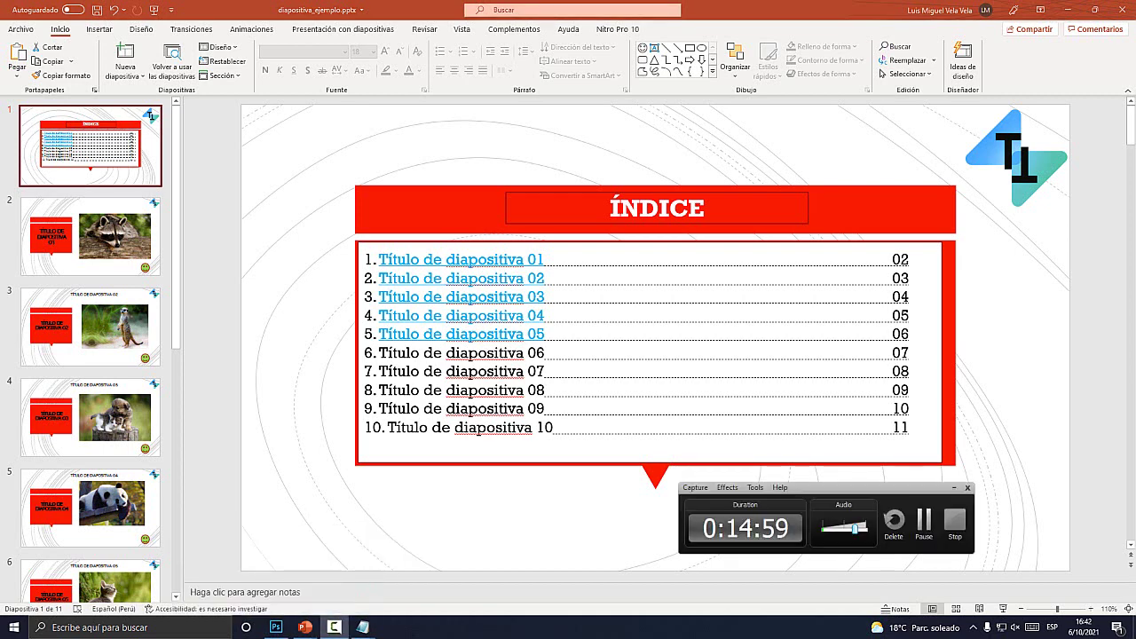